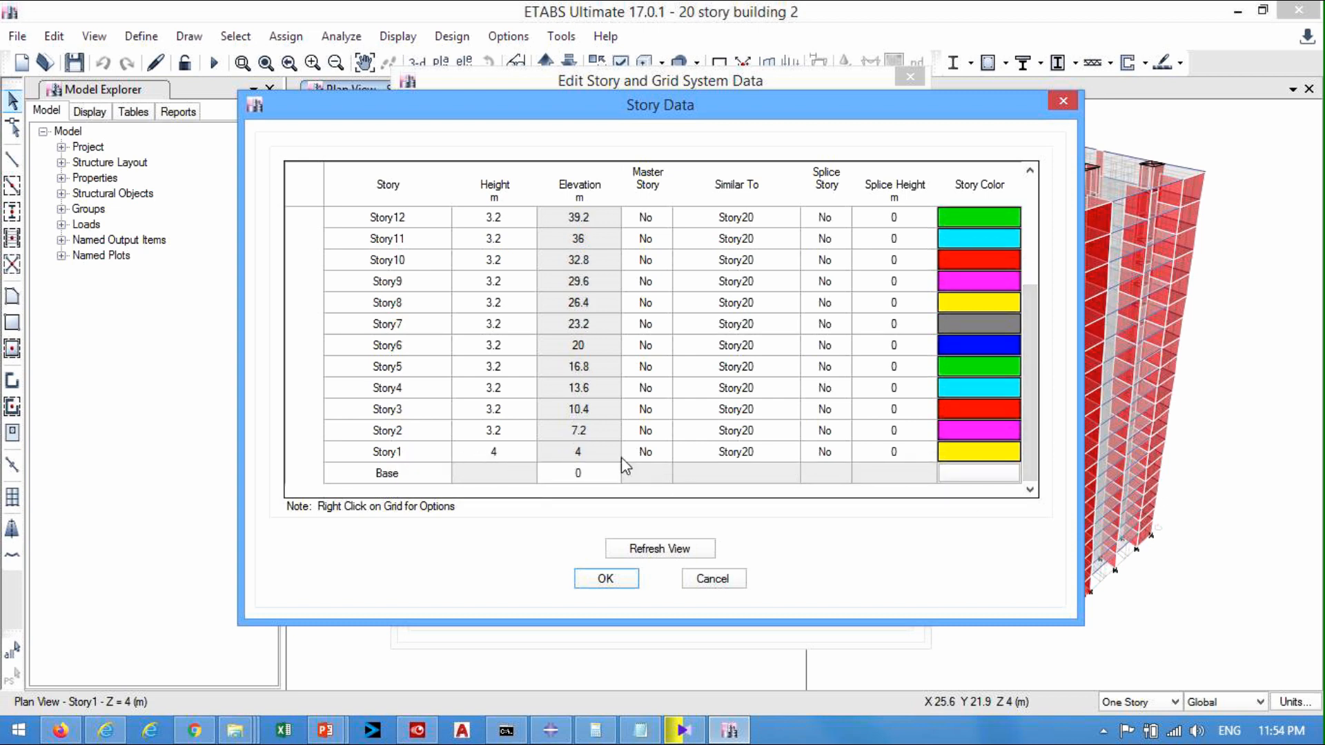
- Designate Story1 and Story8 as master stories in the story data
click(654, 456)
click(664, 452)
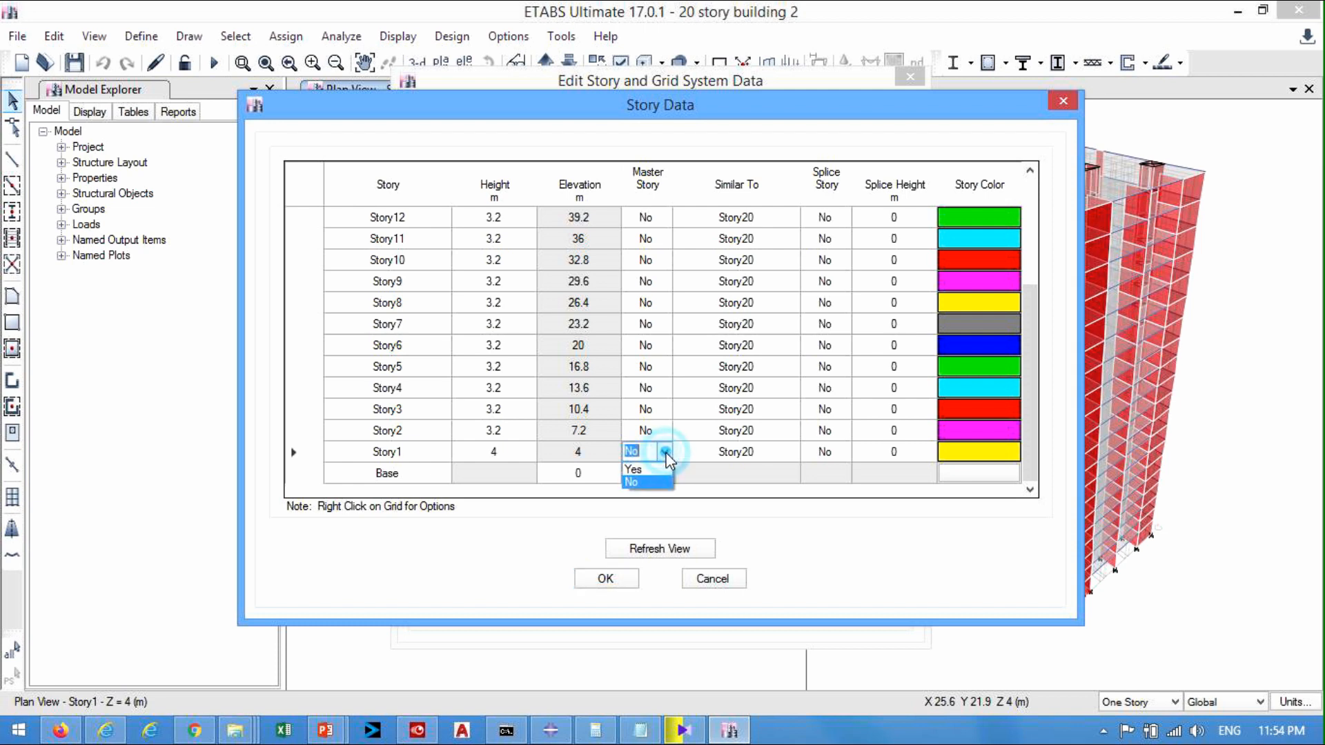
click(634, 469)
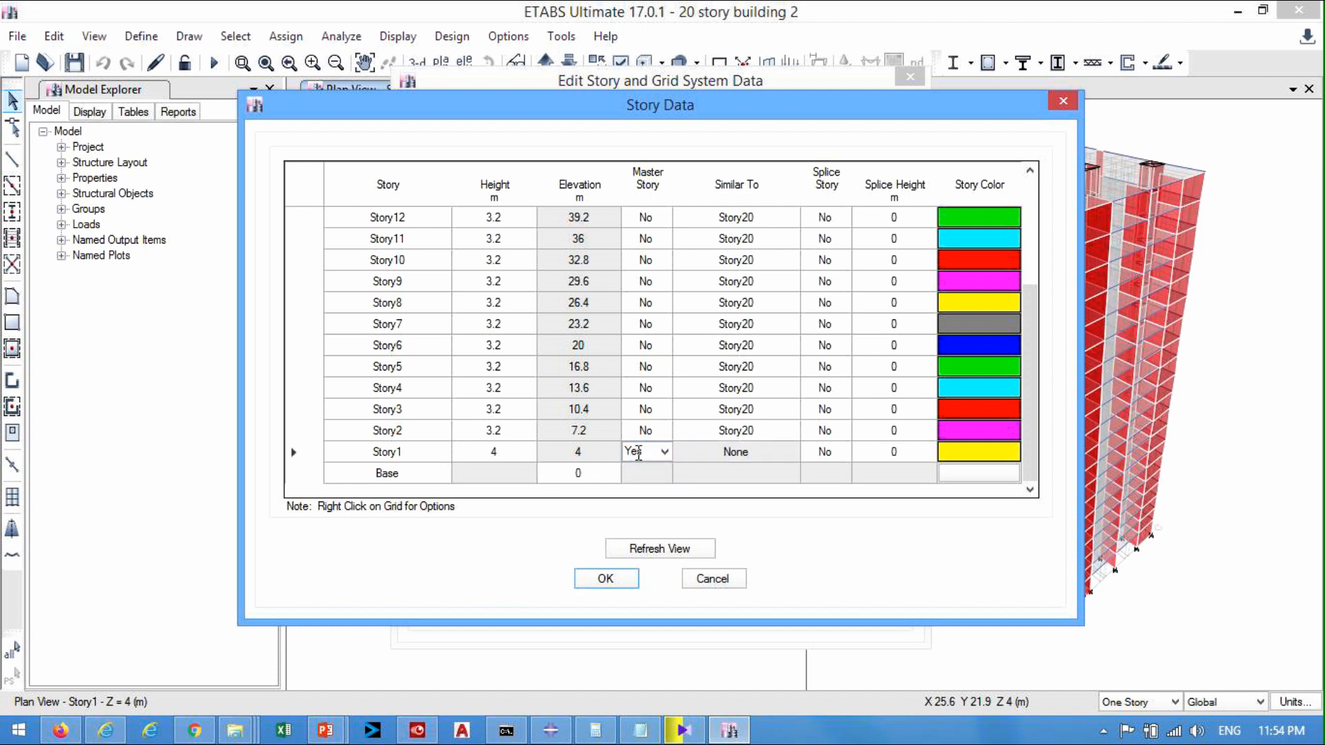
drag(1031, 408, 1048, 359)
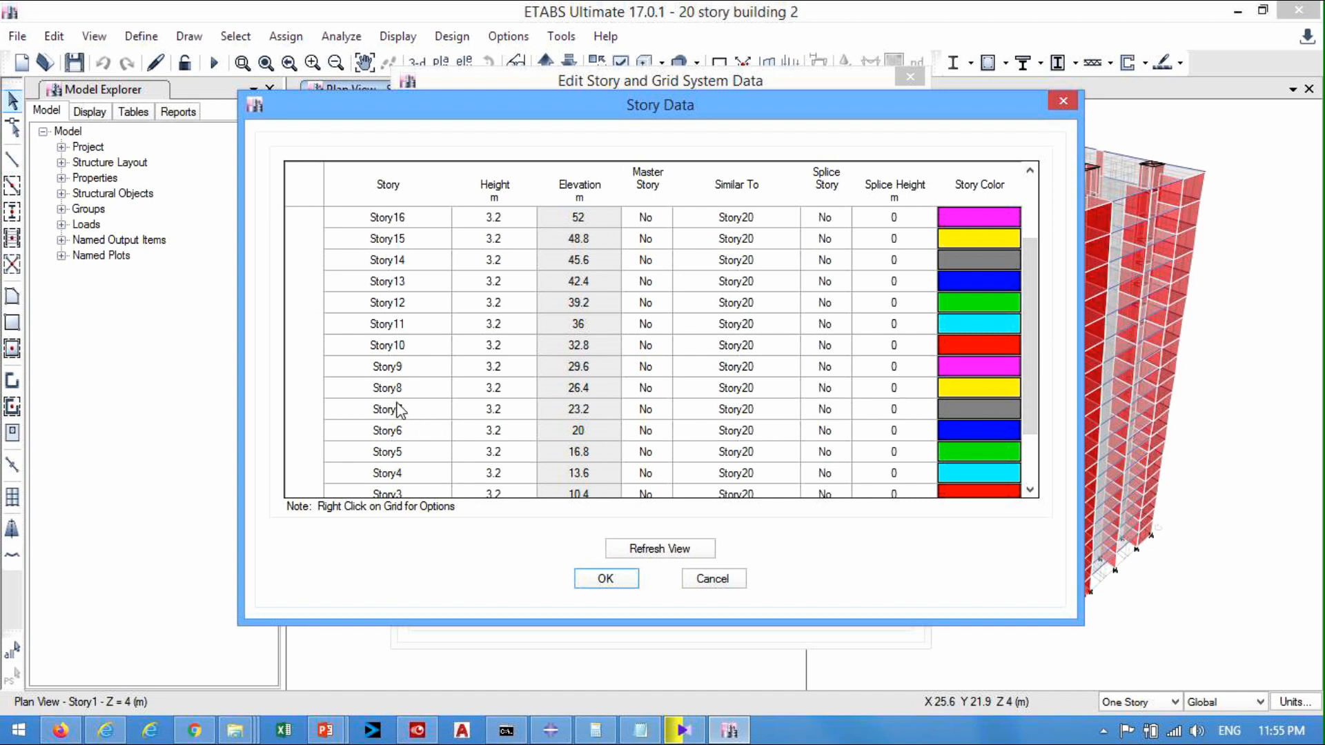
click(646, 388)
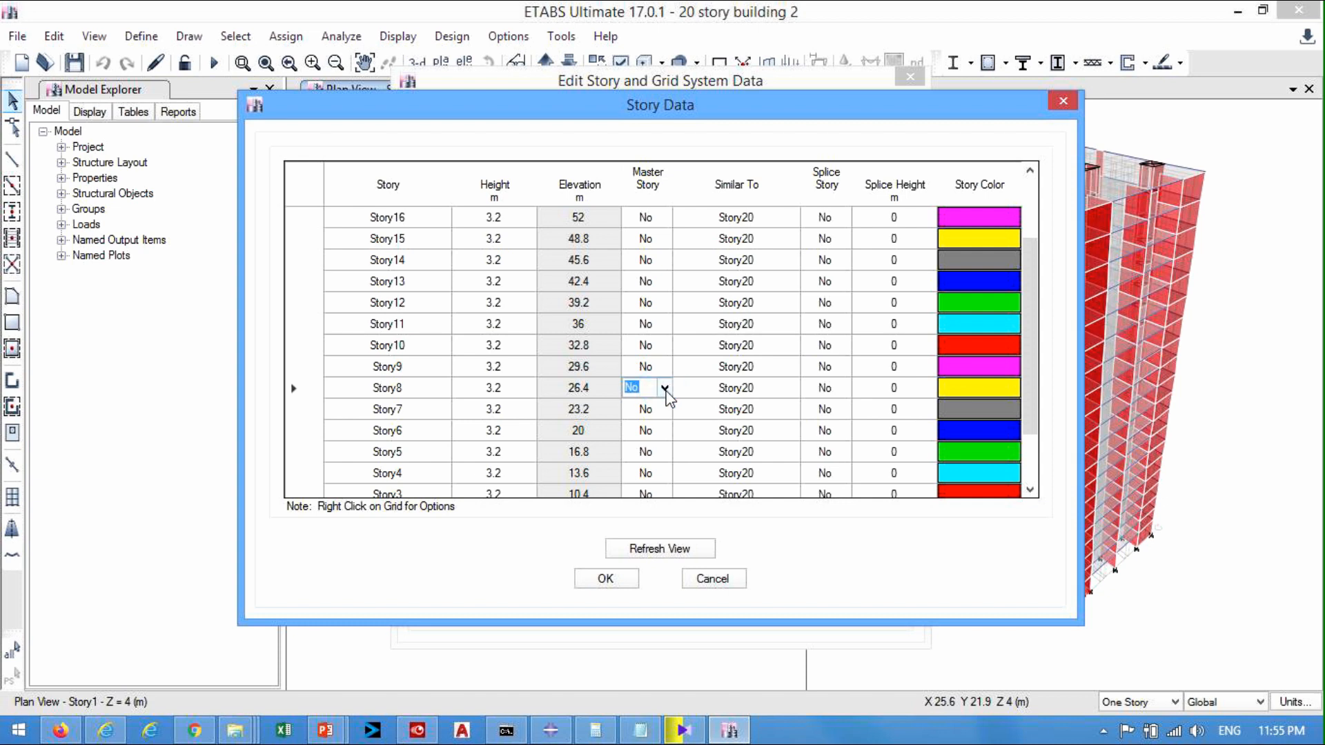
click(664, 388)
click(648, 404)
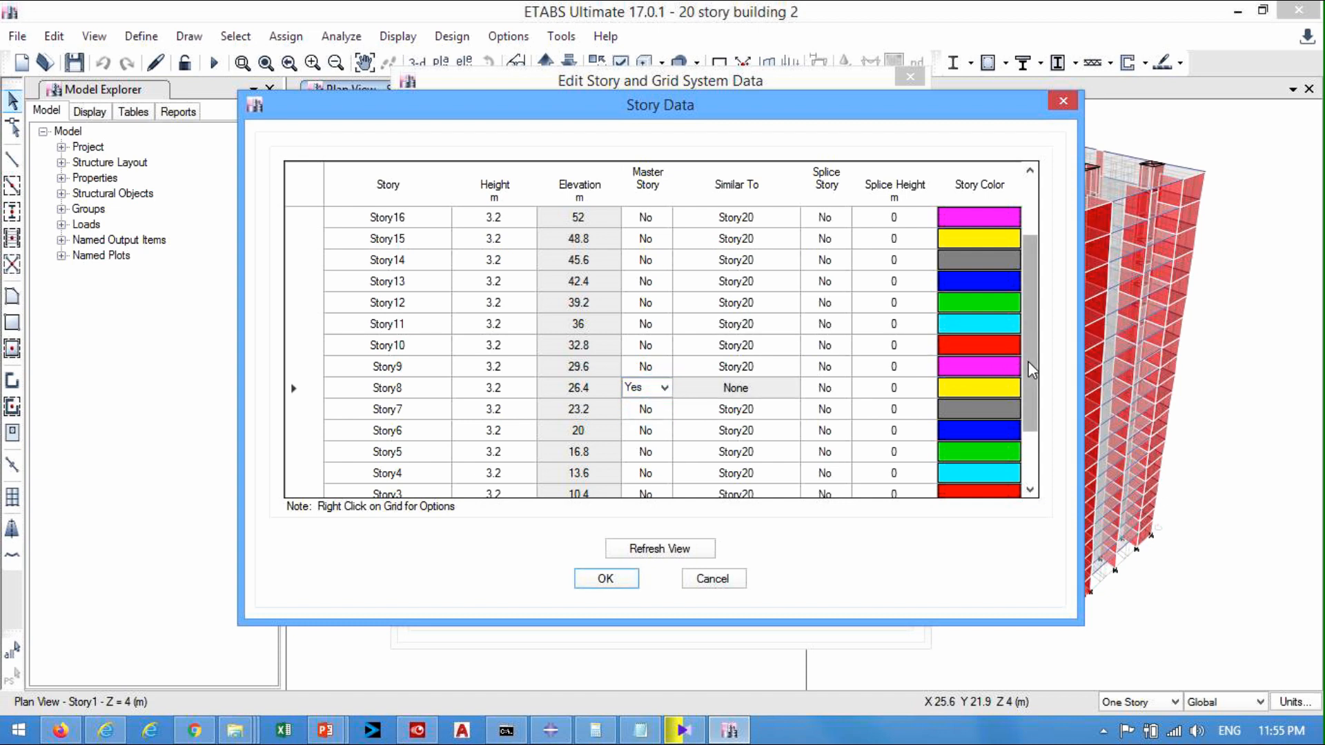
- Make Story15 a master story and remove the master story designation from Story20
drag(1035, 364, 1035, 313)
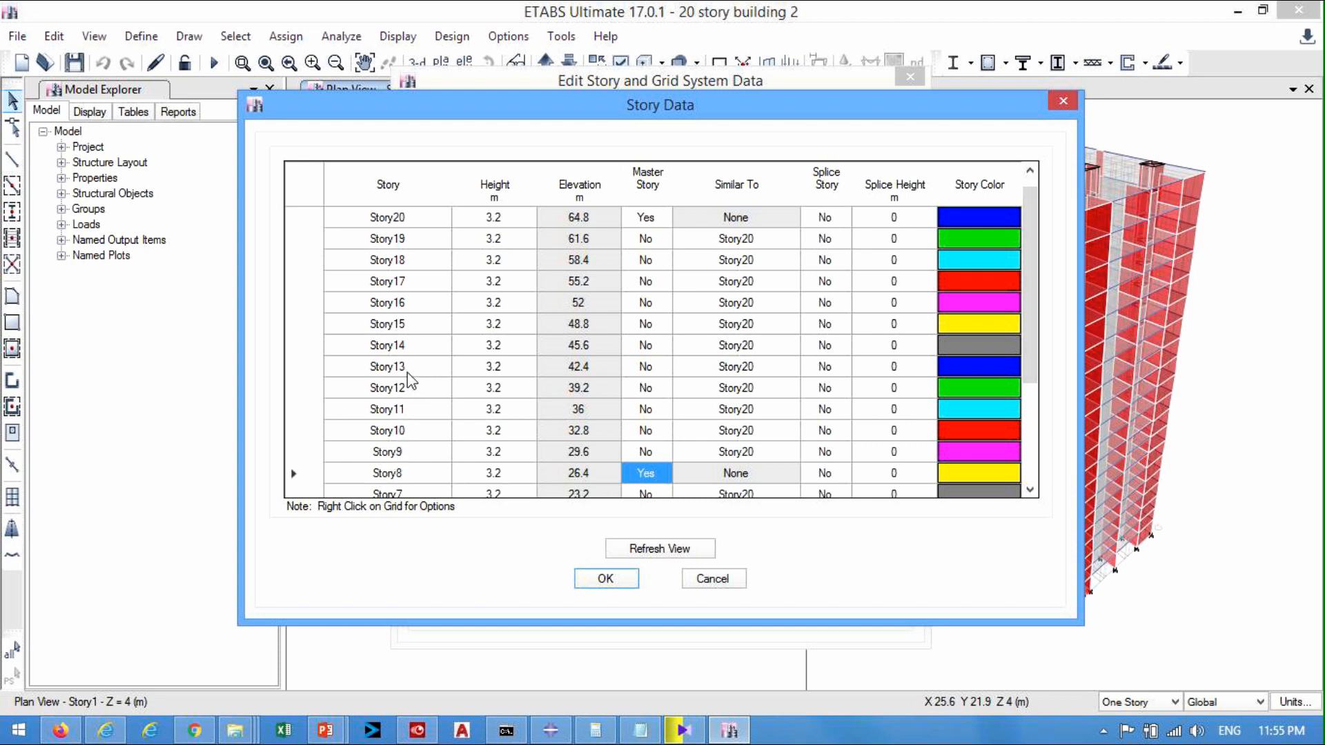
click(645, 324)
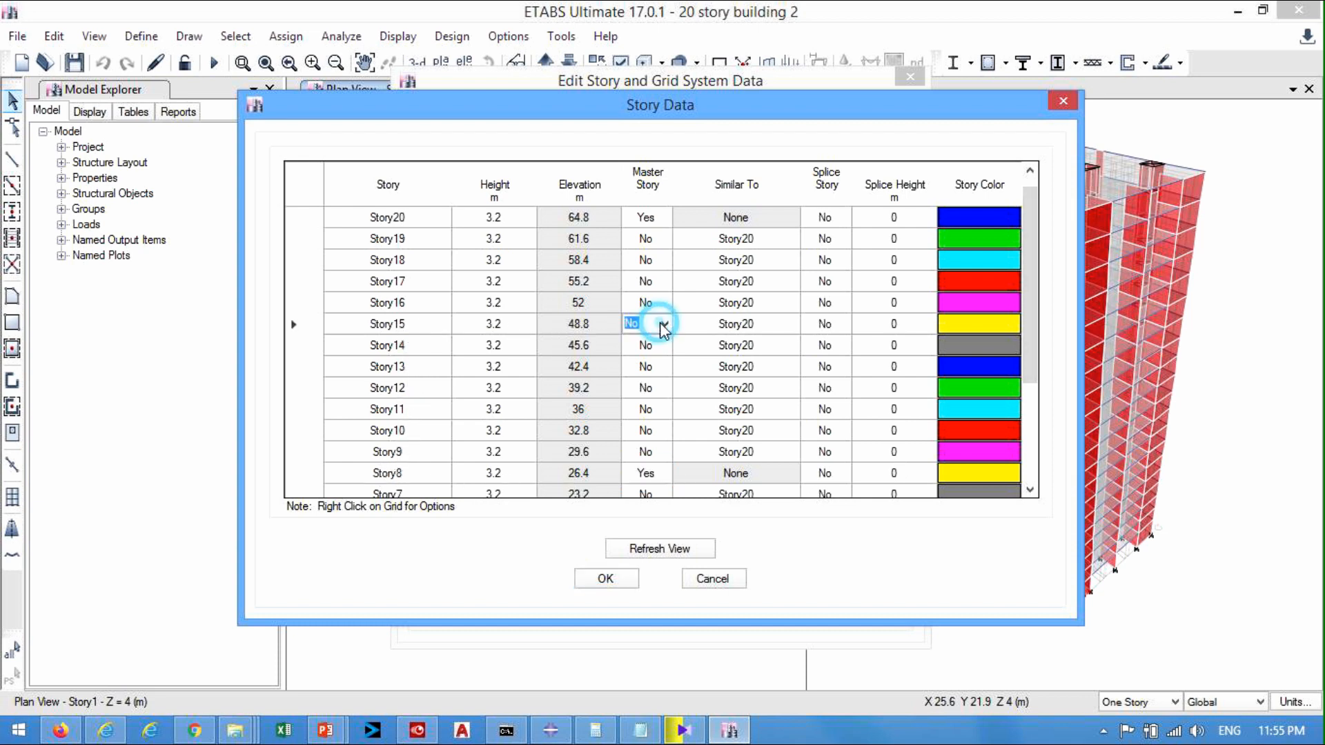
click(664, 324)
click(653, 342)
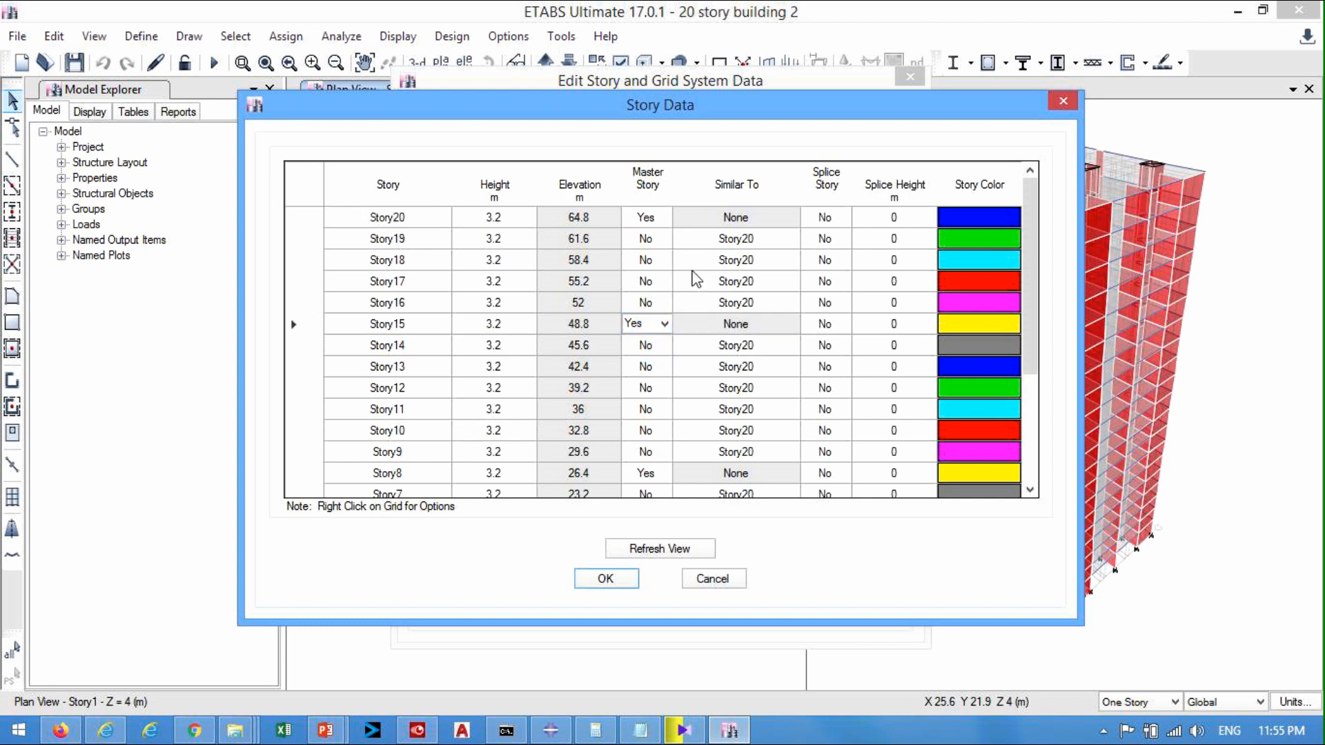
click(655, 220)
click(664, 218)
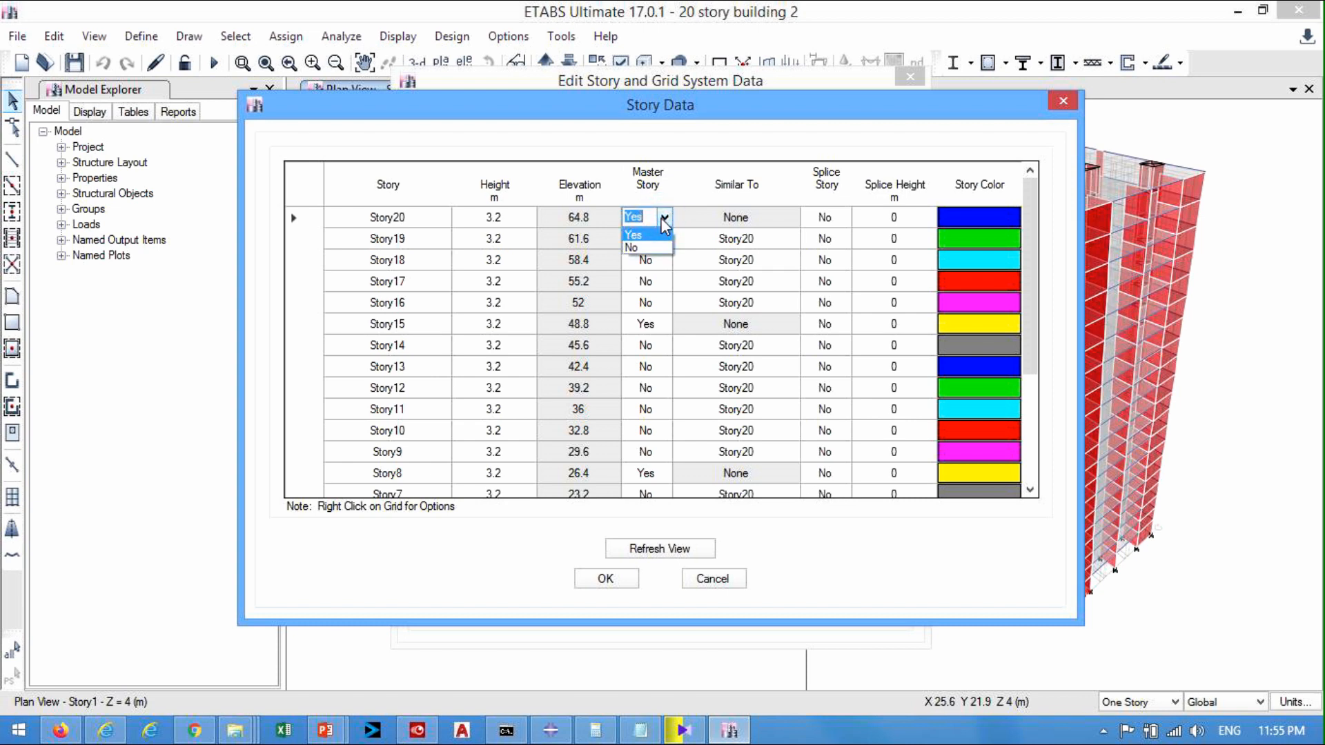
click(642, 247)
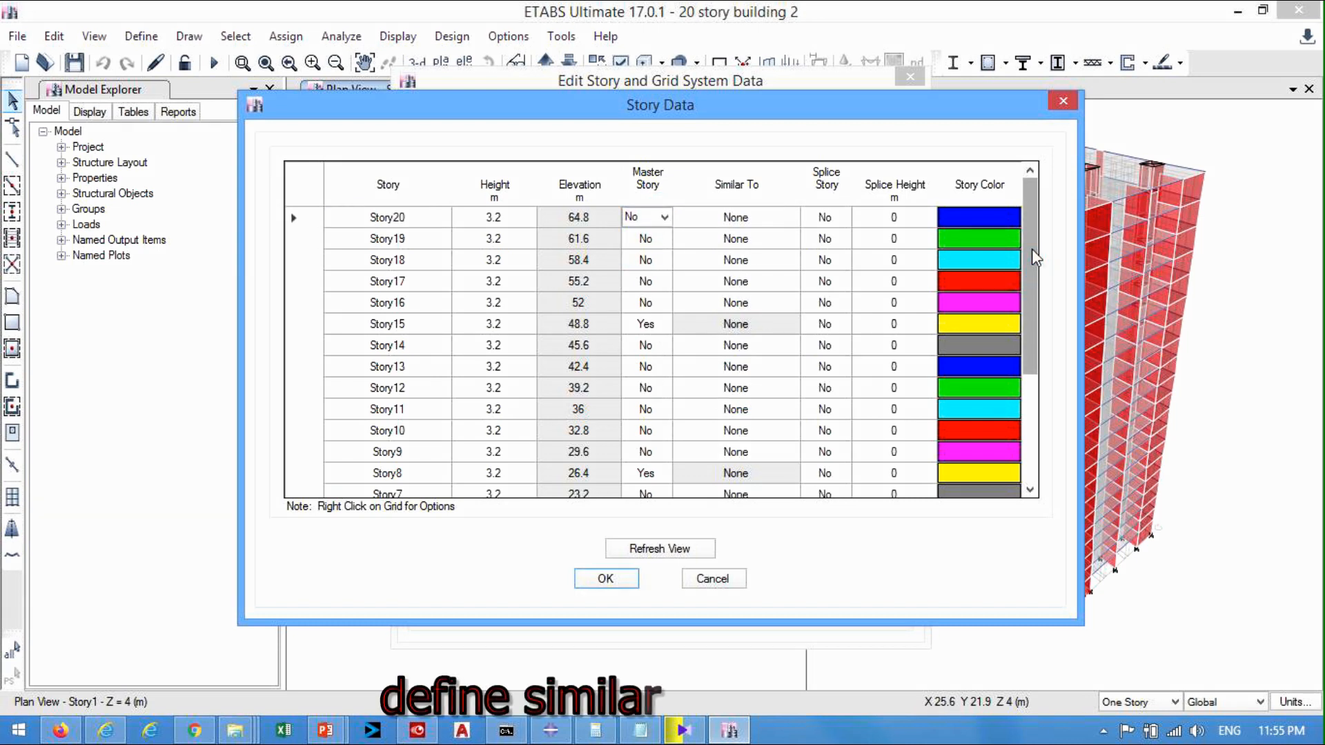
- Set Story2, Story3 and Story4 as similar to Story1
drag(1032, 248, 1047, 396)
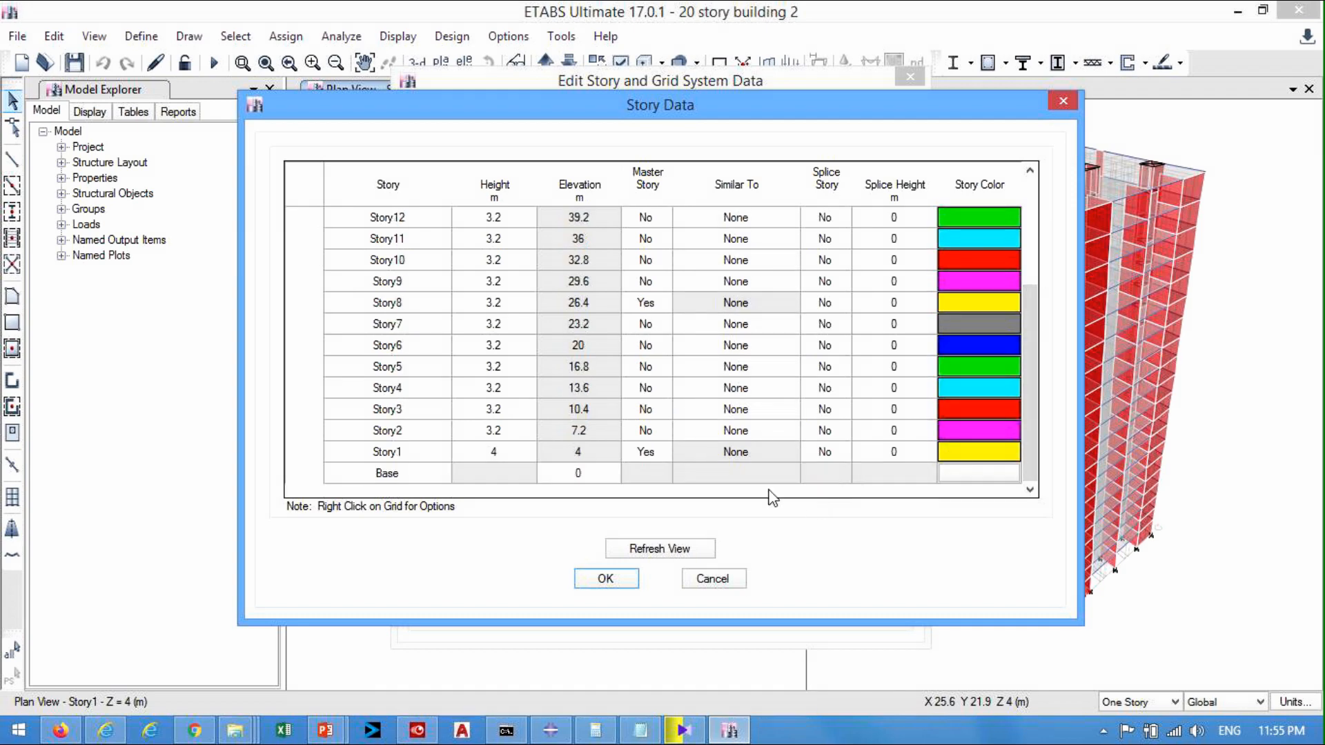
click(757, 430)
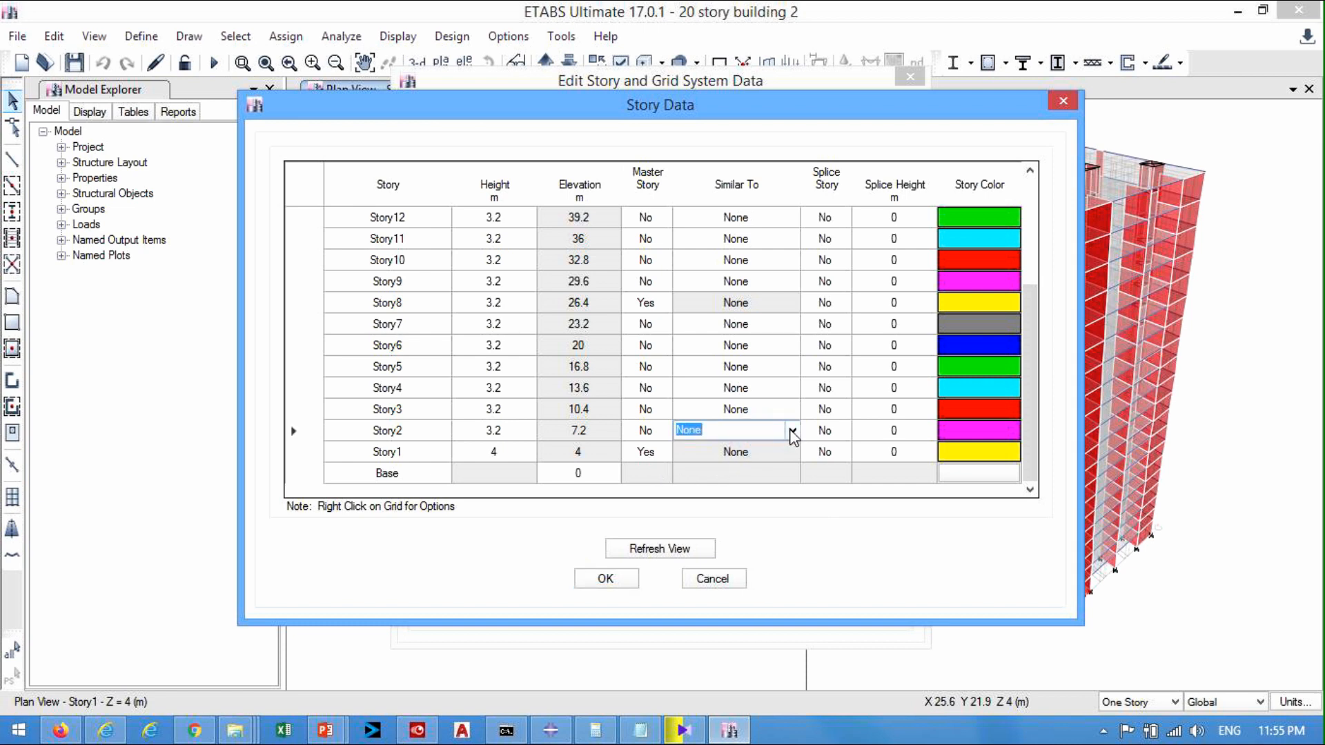
click(792, 430)
click(722, 487)
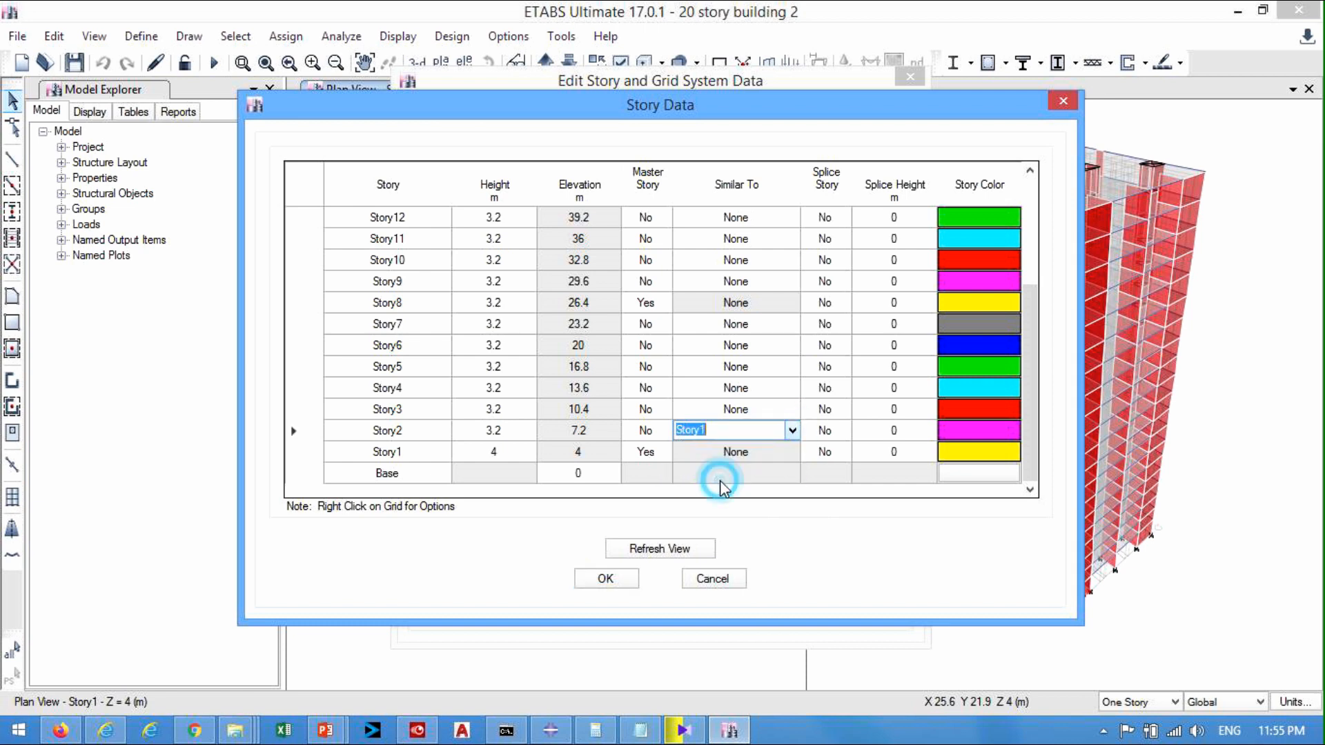
click(790, 413)
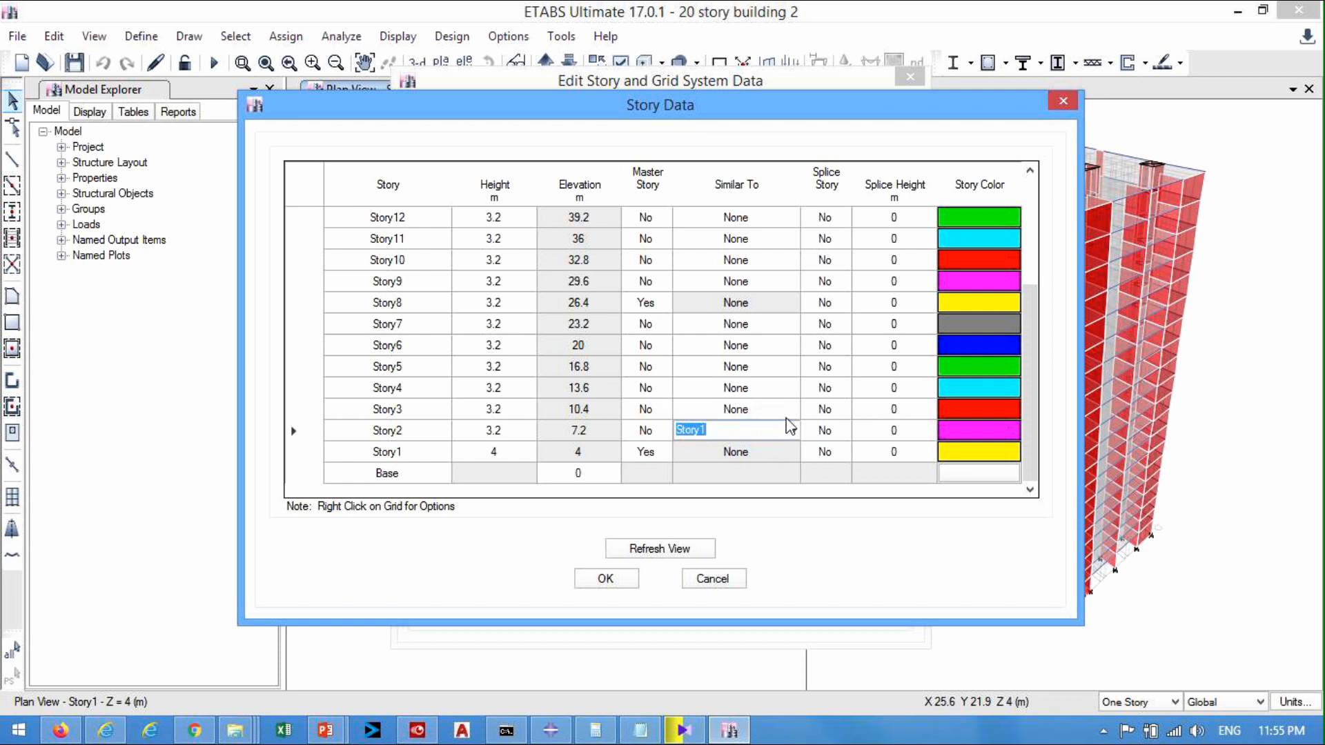
click(792, 409)
click(725, 466)
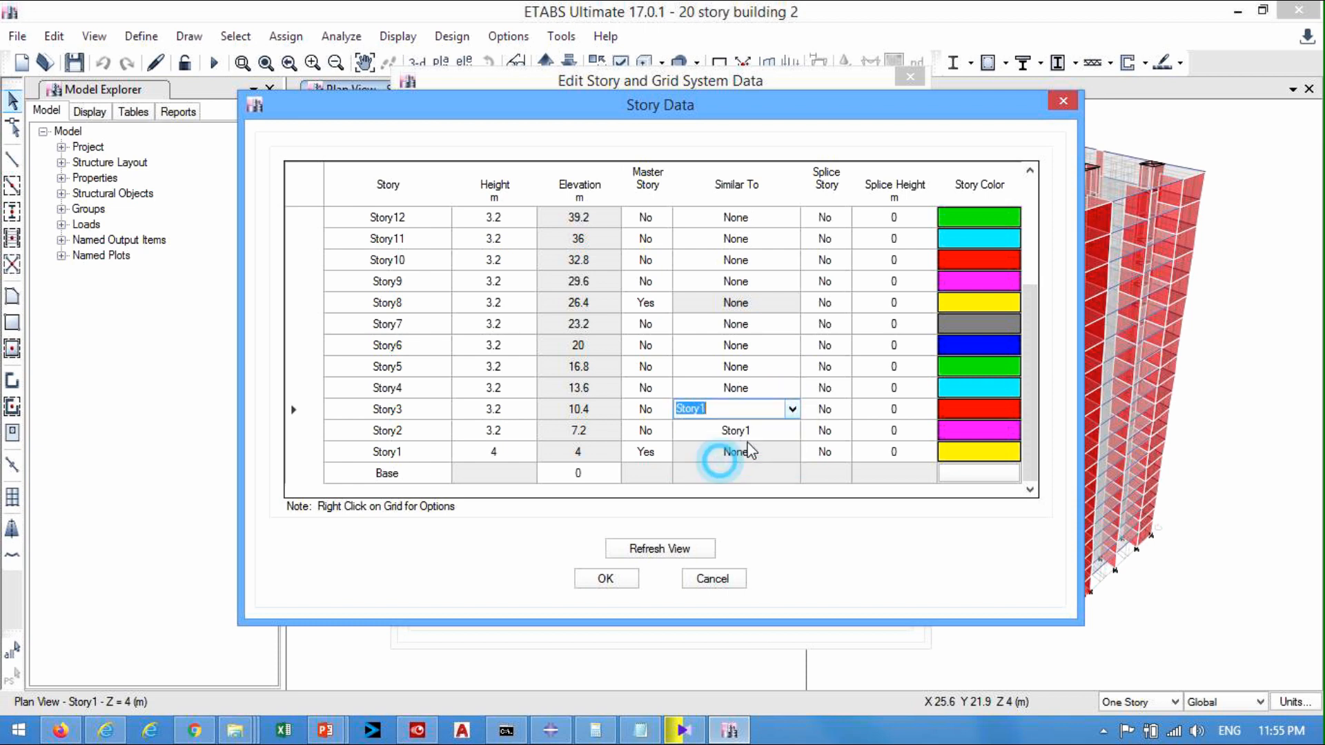
click(788, 388)
click(792, 387)
click(724, 445)
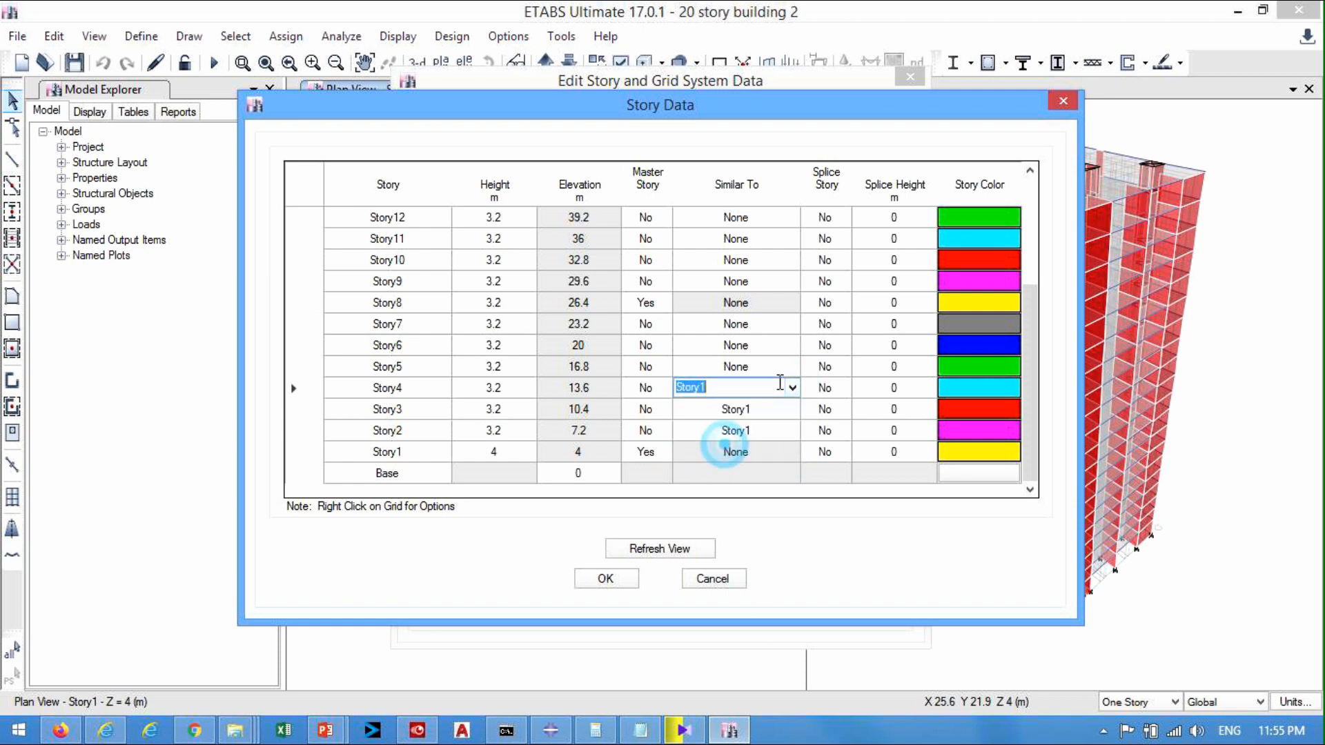
- Set Story5, Story6 and Story7 as similar to Story1
click(787, 366)
click(793, 366)
click(714, 423)
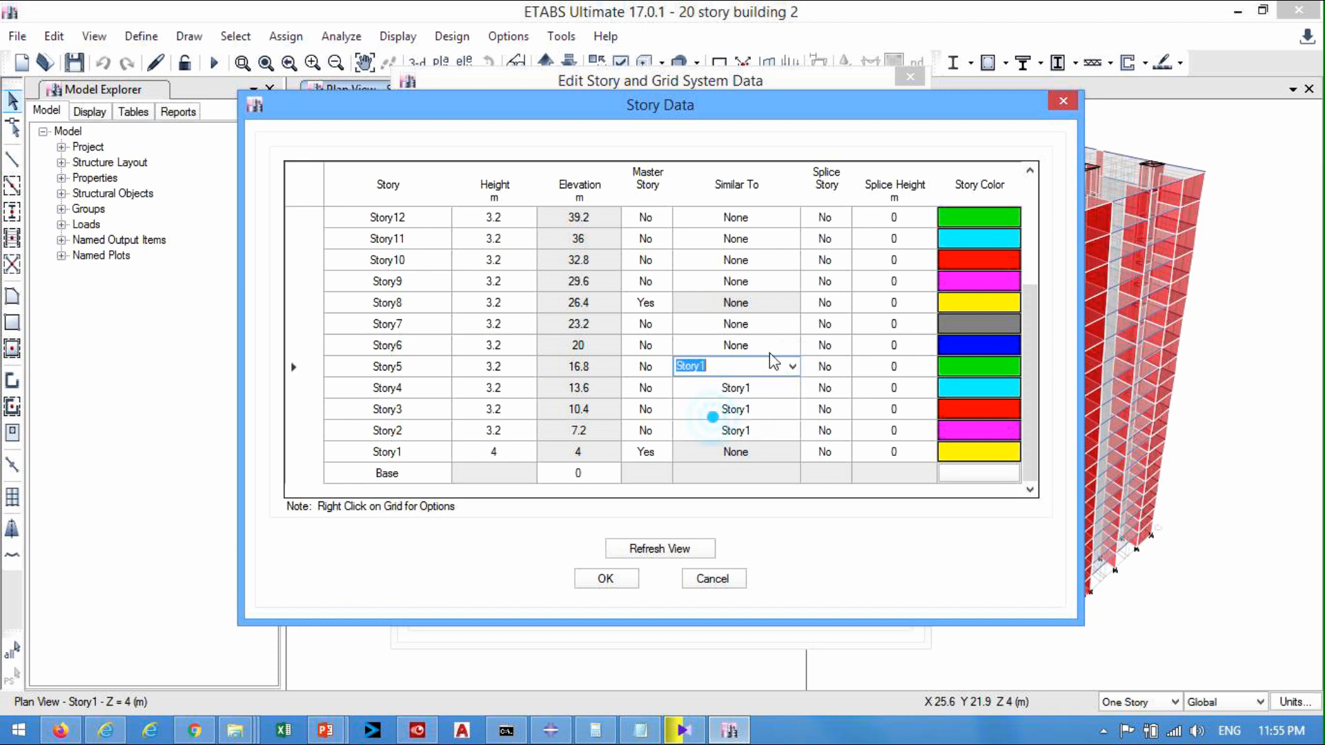
click(774, 344)
click(793, 345)
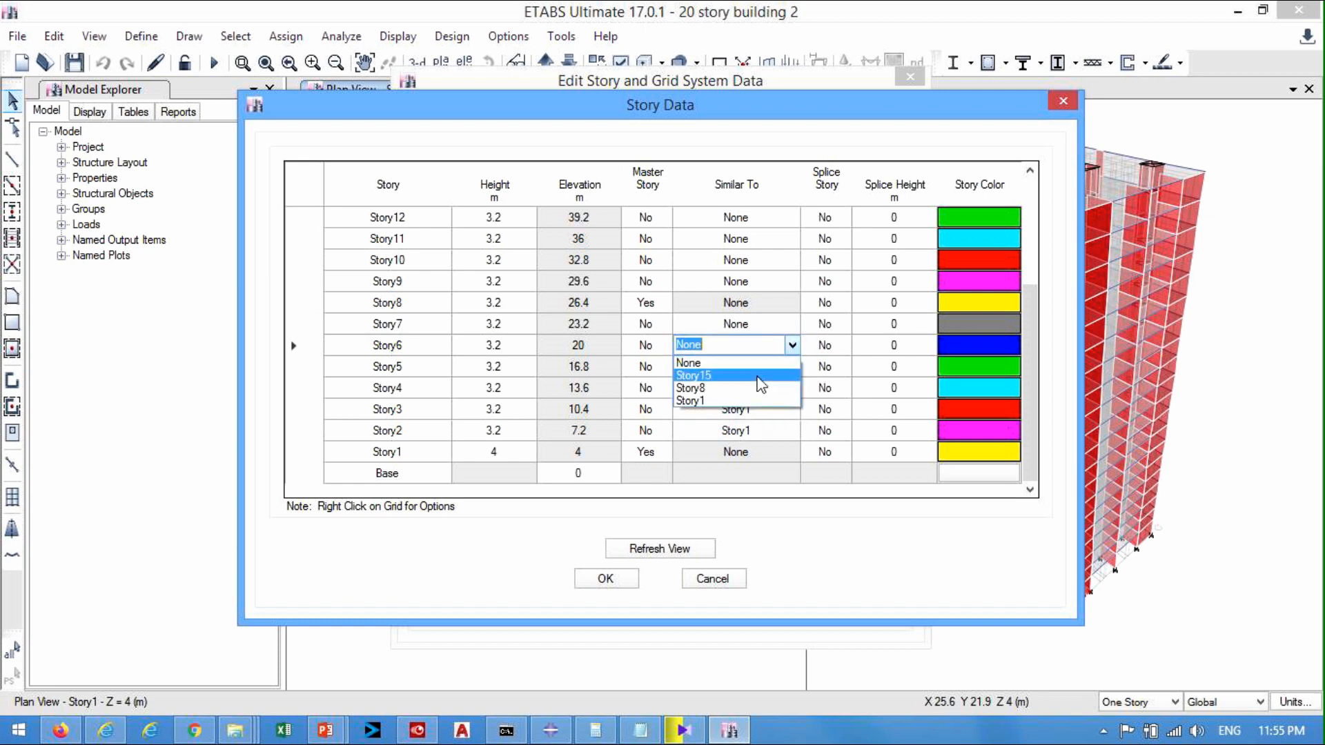
click(724, 401)
click(771, 324)
click(792, 324)
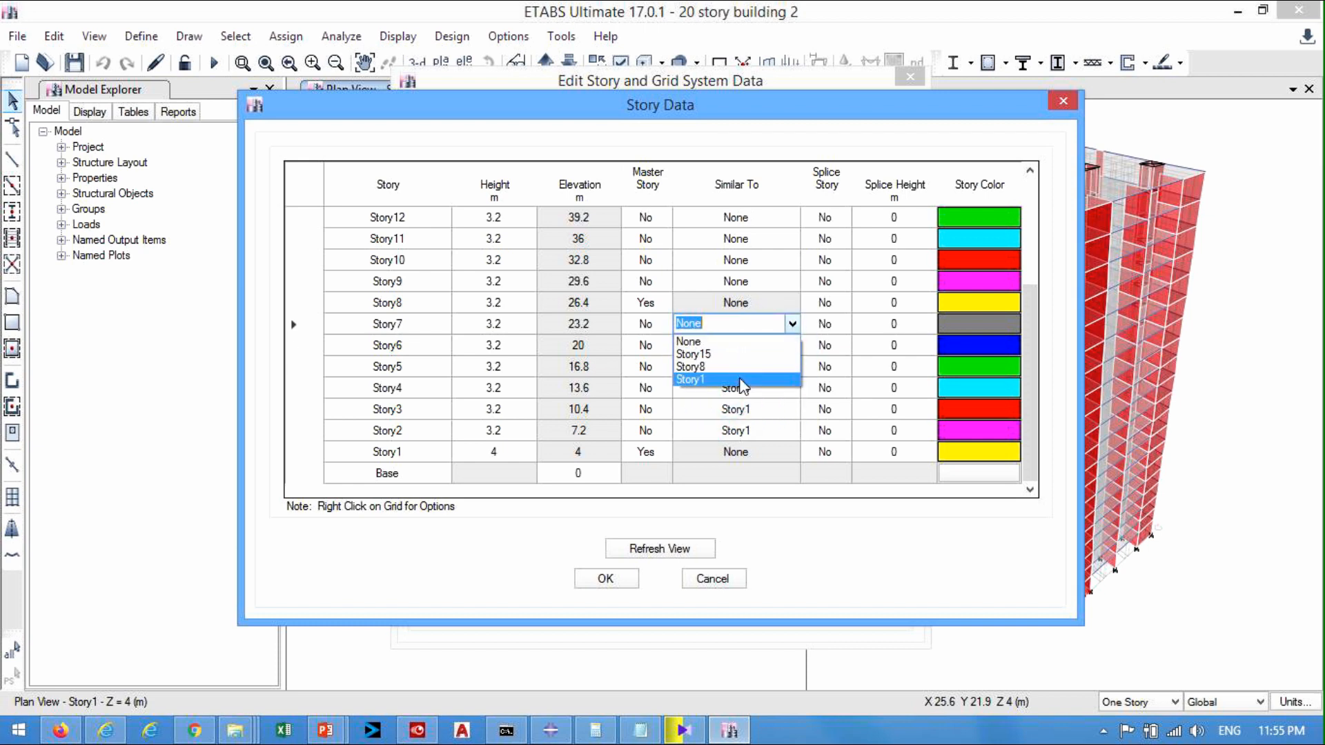
click(742, 378)
- Set Story9, Story10 and Story11 as similar to master story Story8
scroll(1029, 359, up, 2)
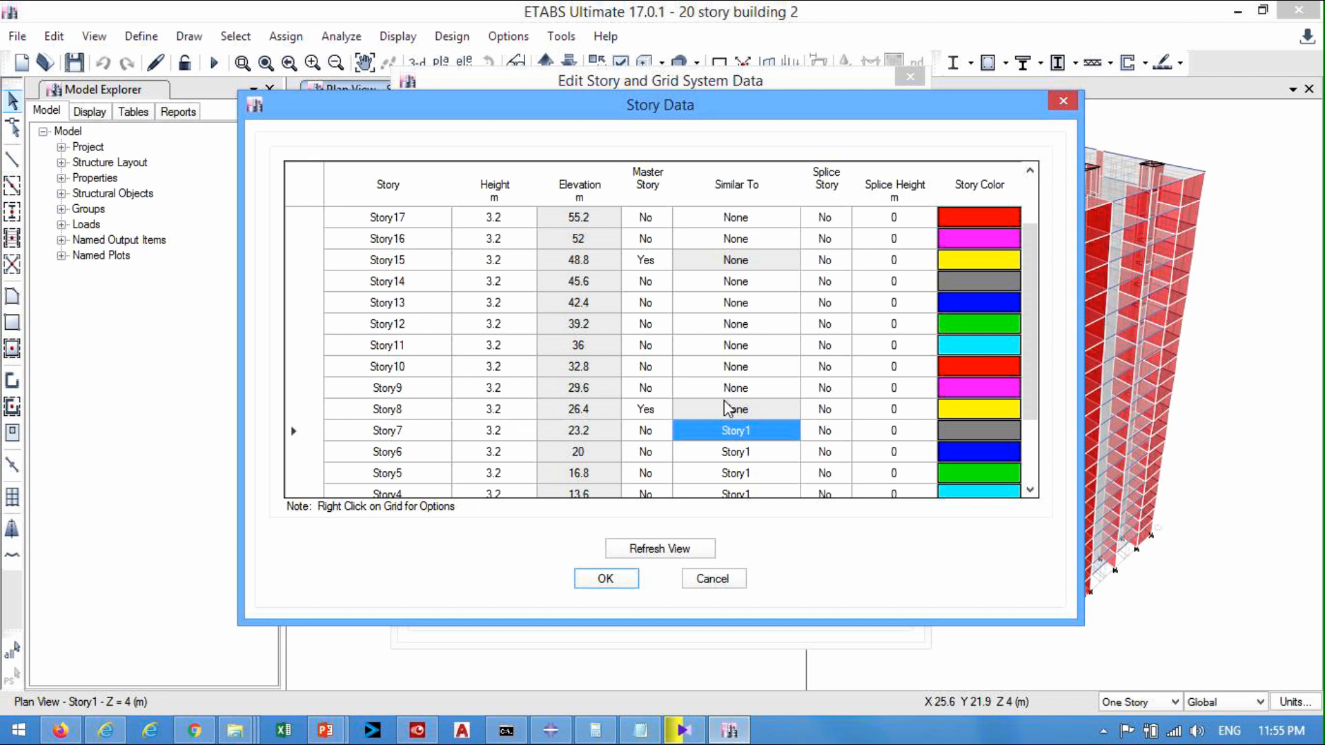
click(752, 390)
click(793, 387)
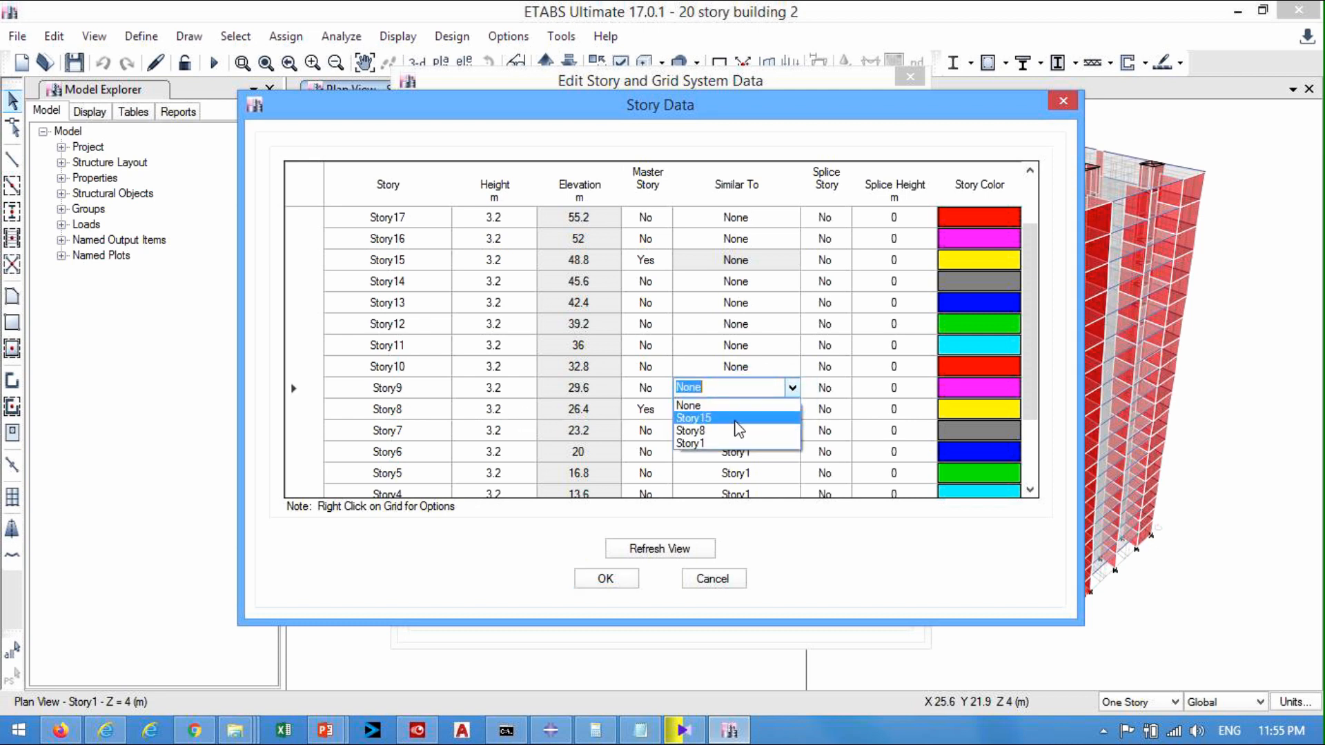
click(696, 430)
click(759, 367)
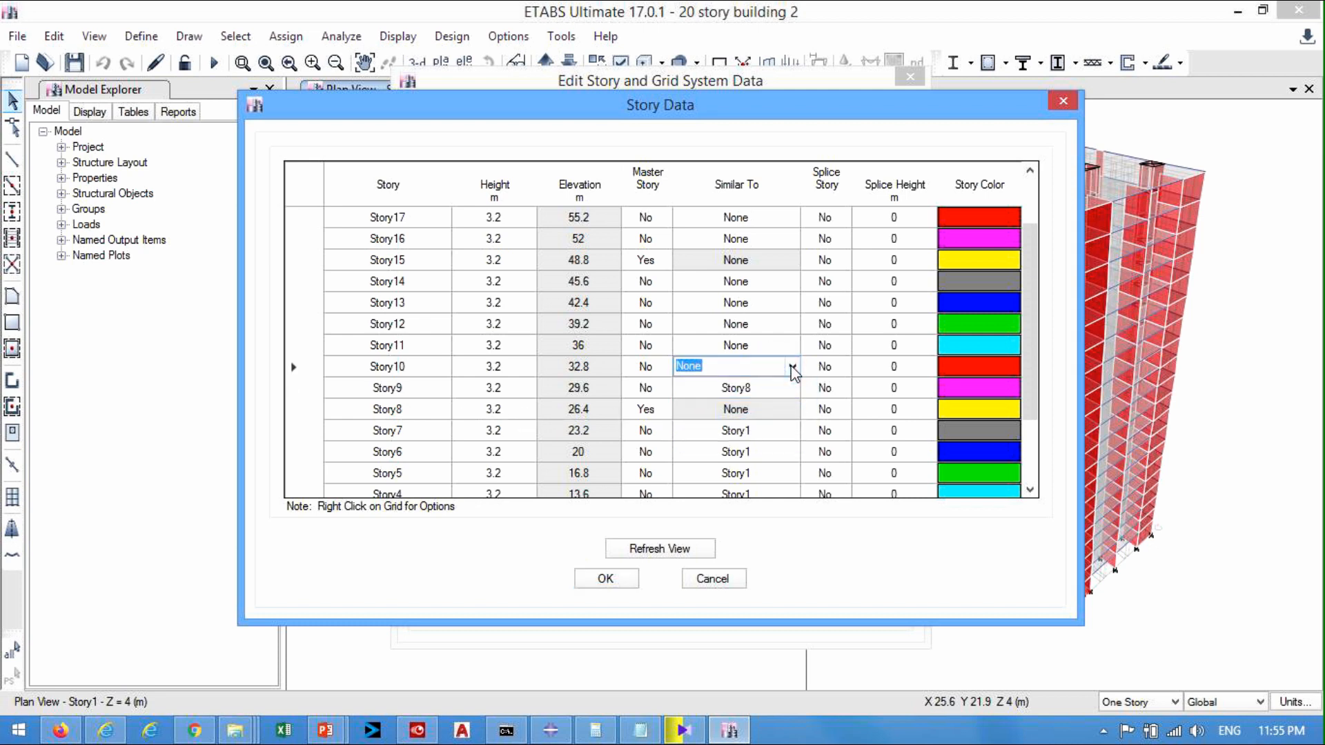
click(792, 366)
click(737, 411)
click(766, 345)
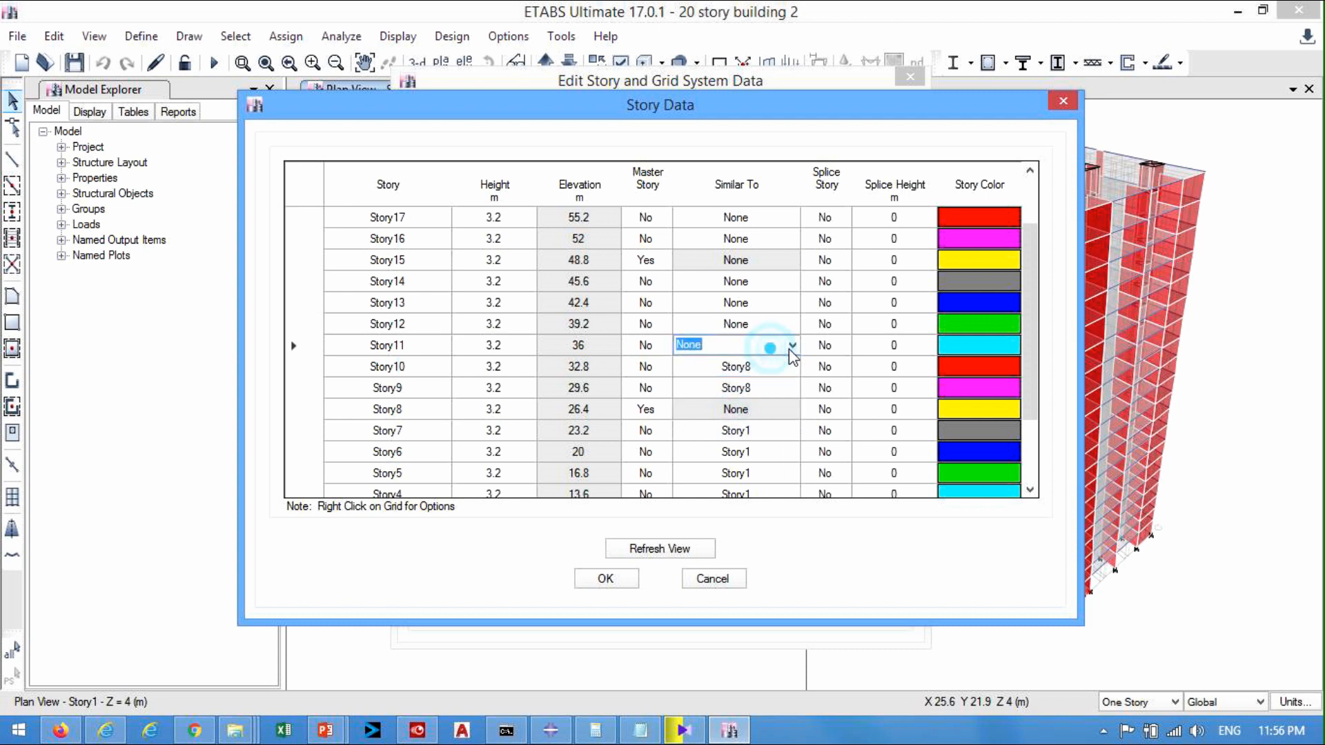
click(793, 344)
click(741, 390)
- Set Story12, Story13 and Story14 as similar to master story Story8
click(763, 323)
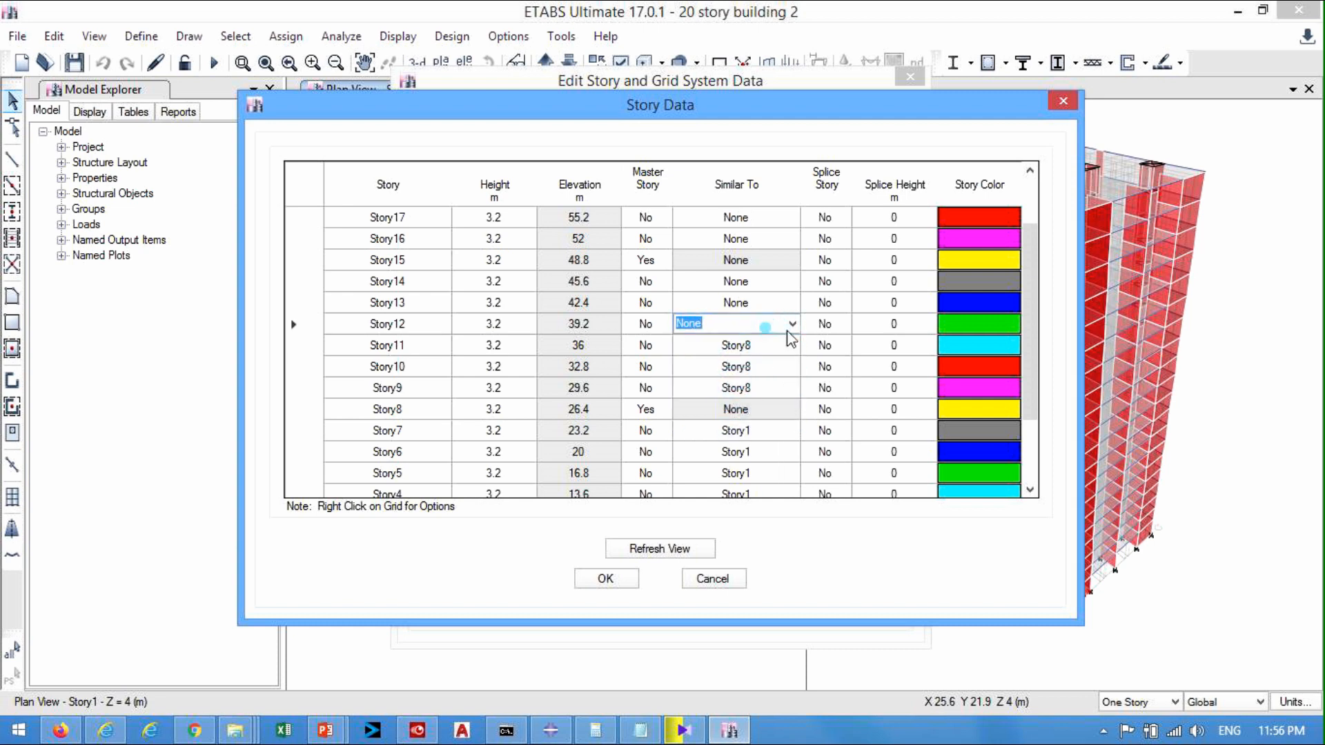
click(793, 324)
click(756, 368)
click(766, 302)
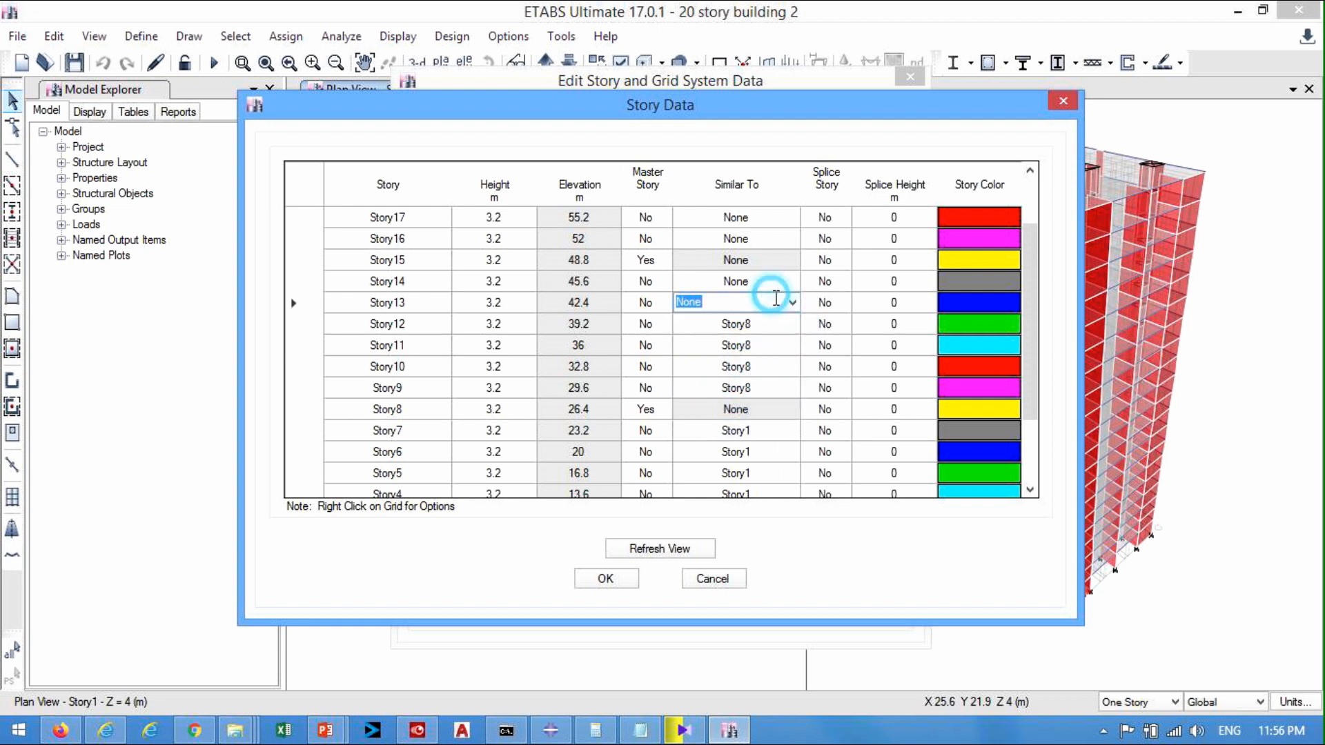
click(793, 302)
click(749, 345)
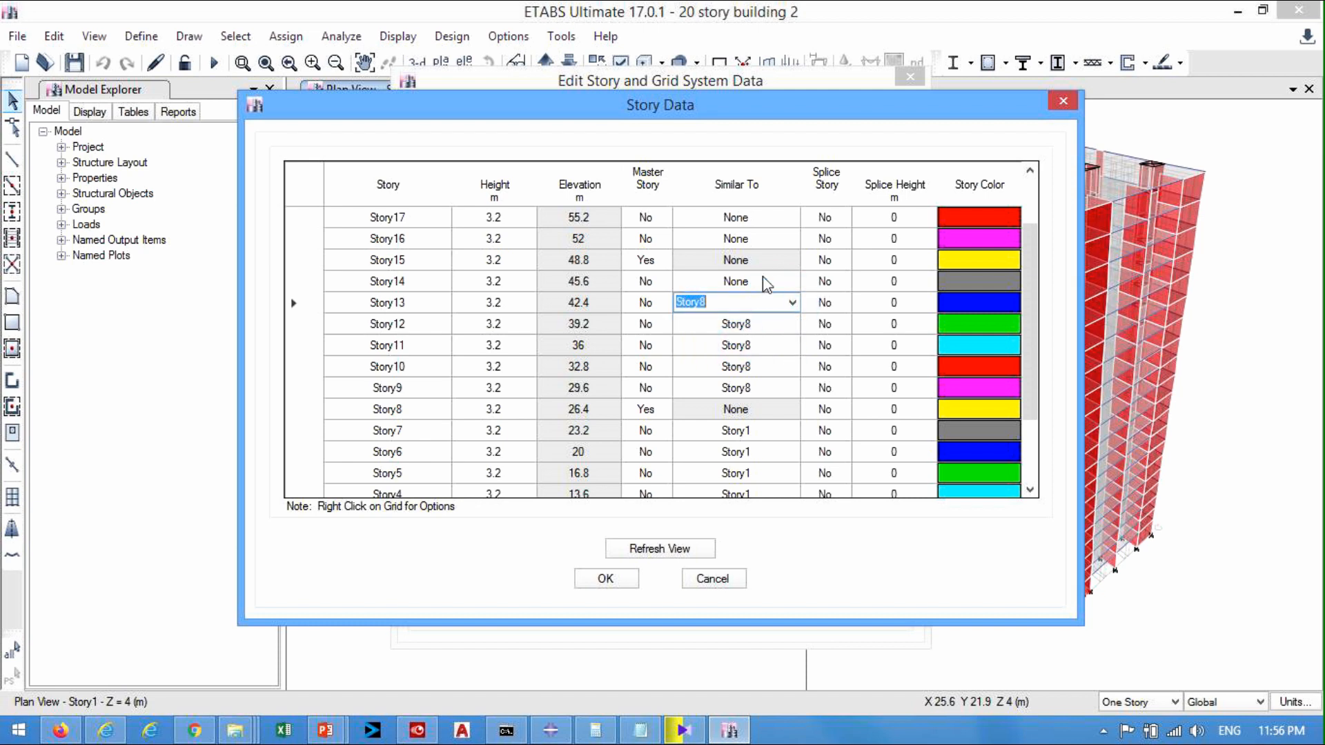
click(764, 281)
click(793, 281)
click(752, 325)
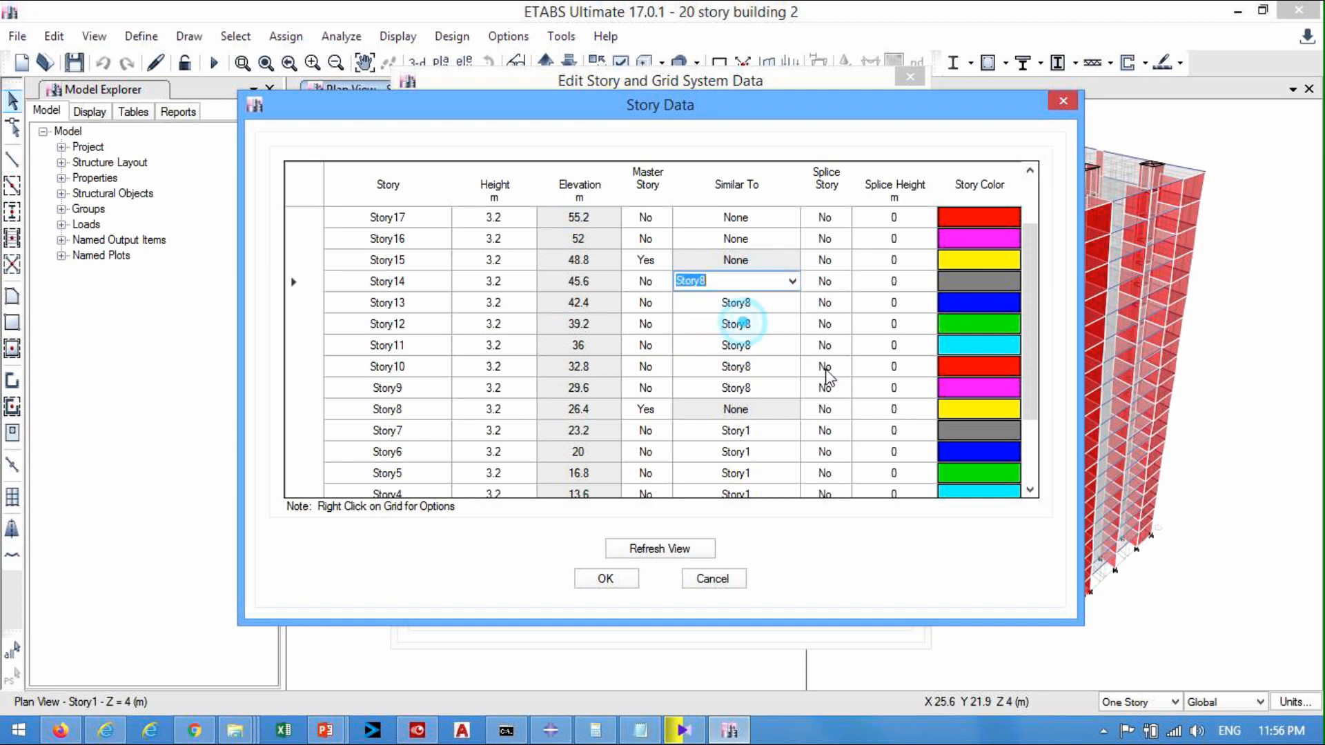
- Set Story16 and Story17 as similar to master story Story15
drag(1040, 351, 1042, 269)
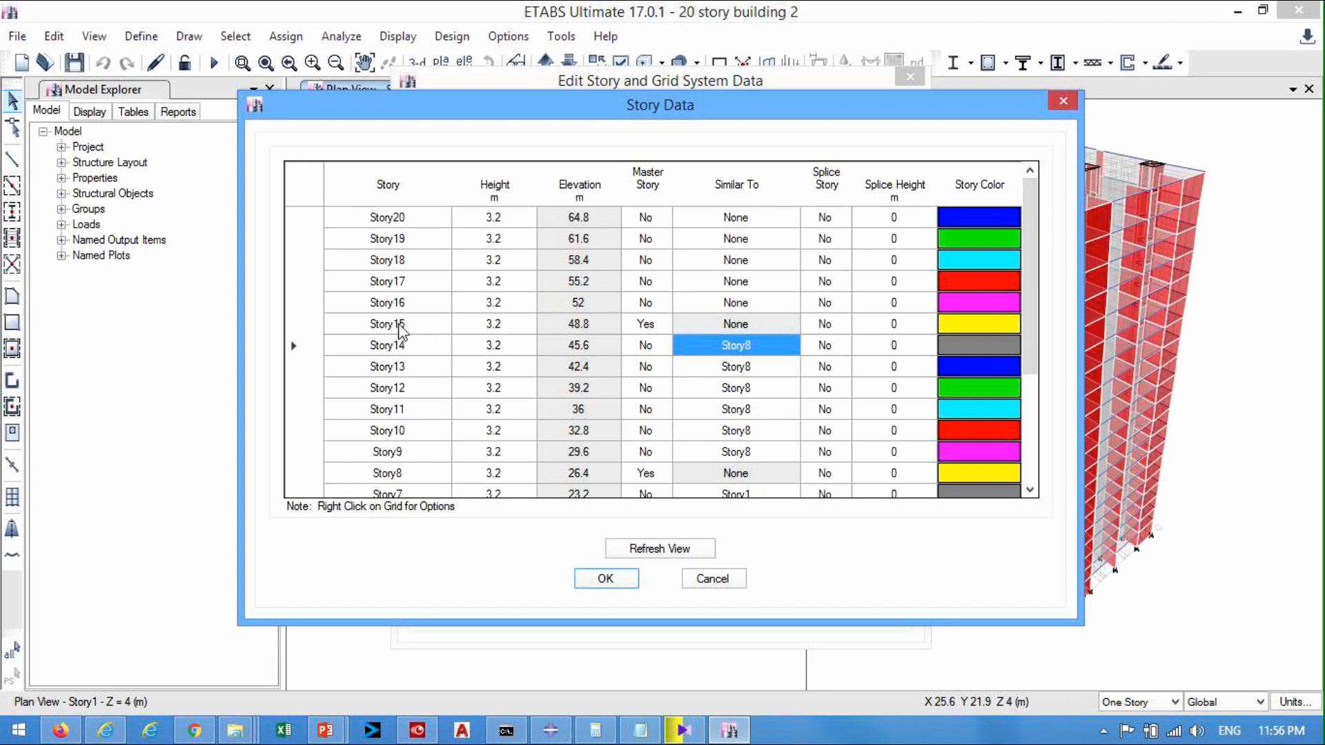
click(776, 302)
click(793, 302)
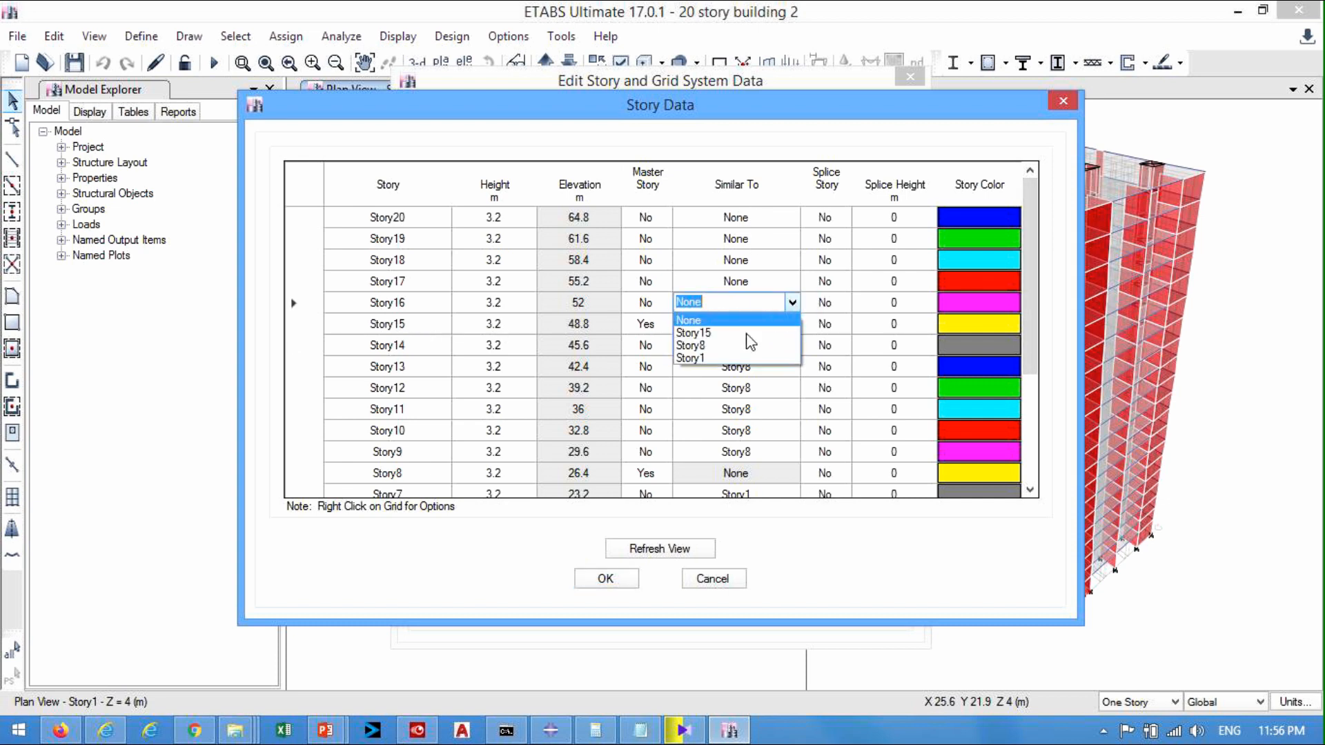
click(731, 345)
click(773, 282)
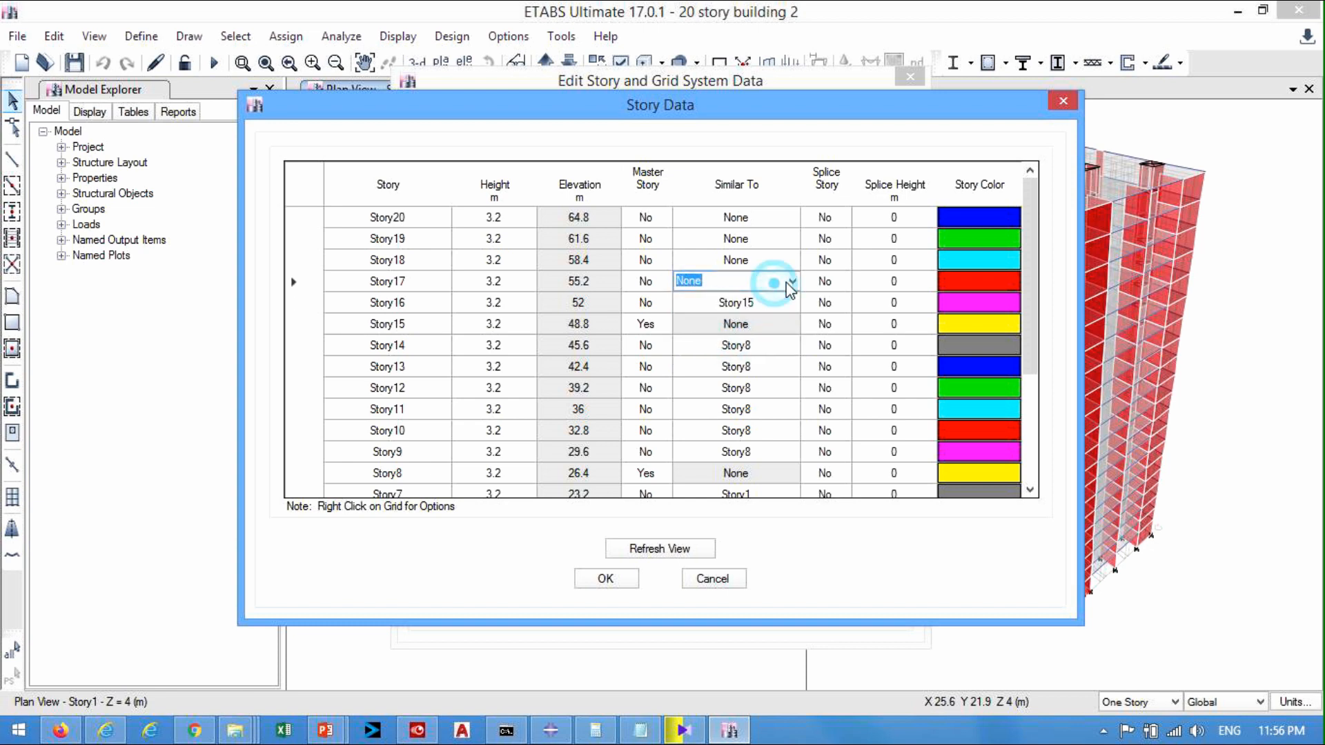
click(793, 282)
click(765, 307)
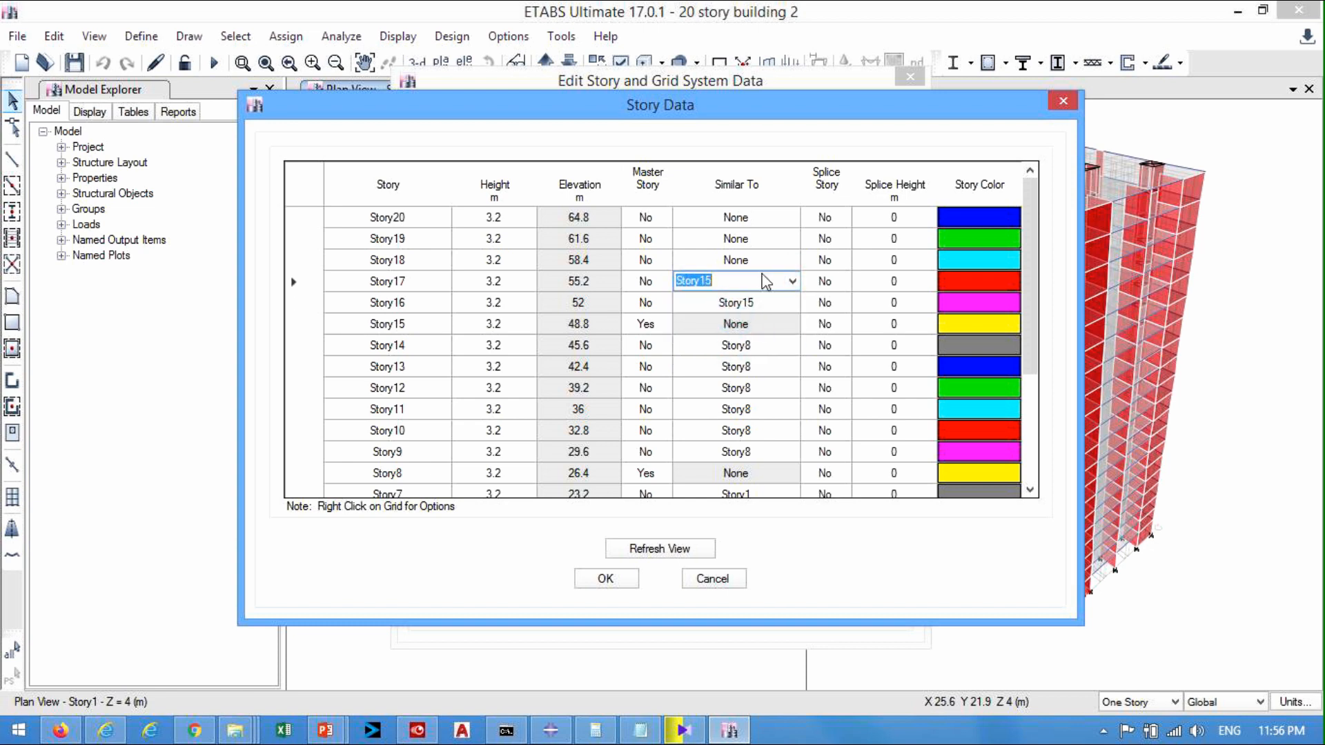
- Set Story18, Story19 and Story20 as similar to master story Story15
click(770, 261)
click(792, 260)
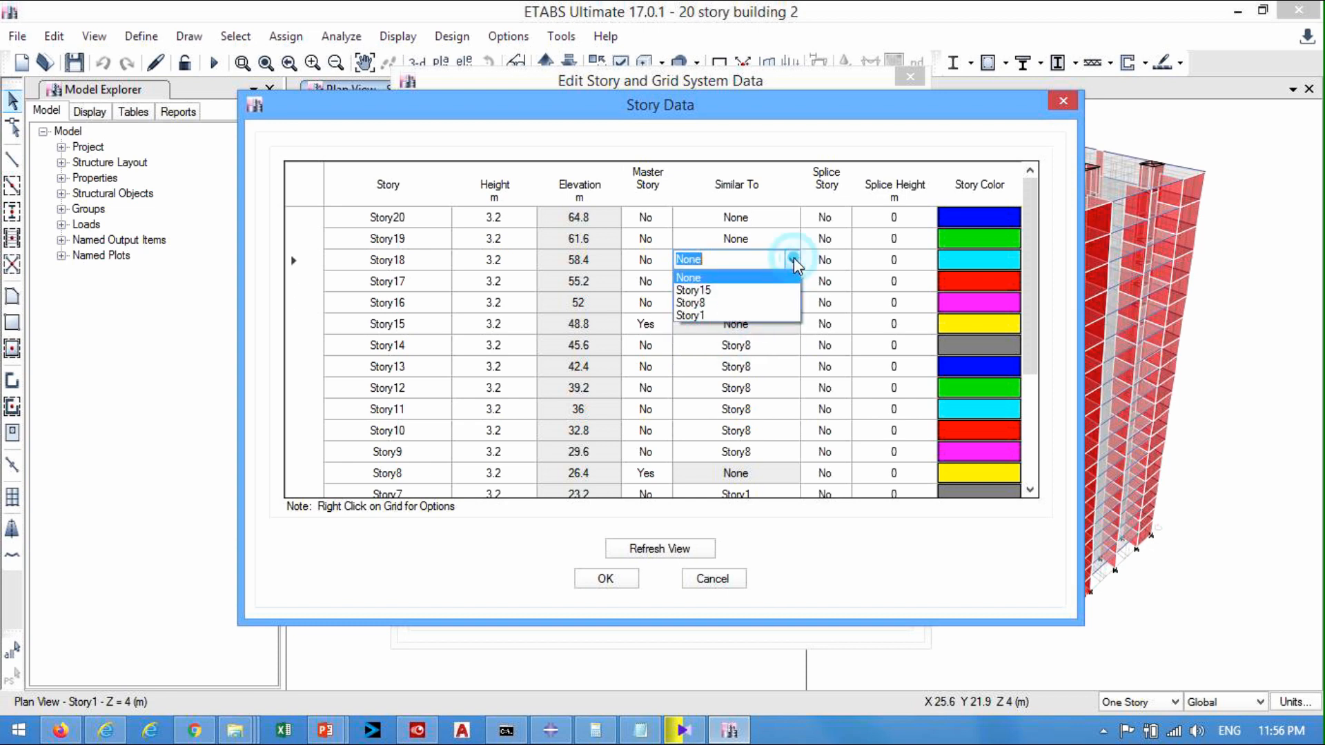
click(749, 285)
click(759, 239)
click(793, 238)
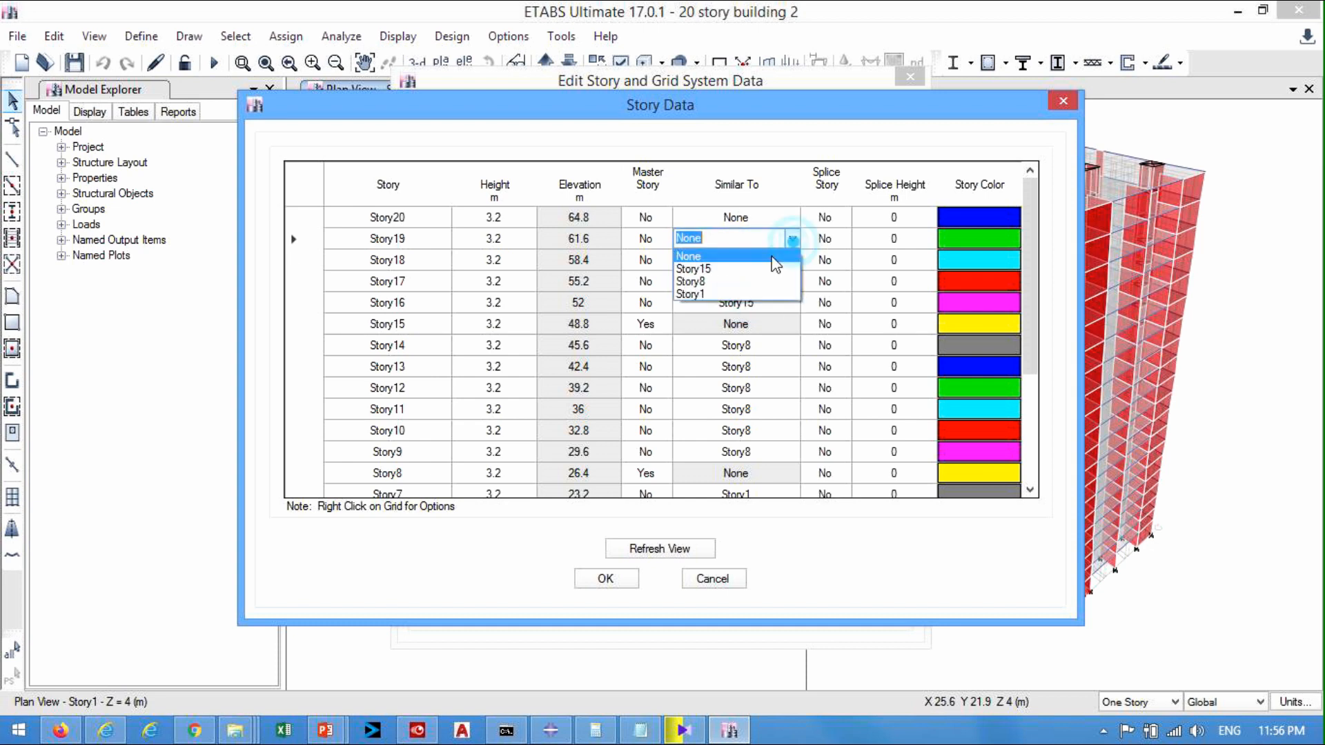
click(751, 270)
click(759, 218)
click(792, 217)
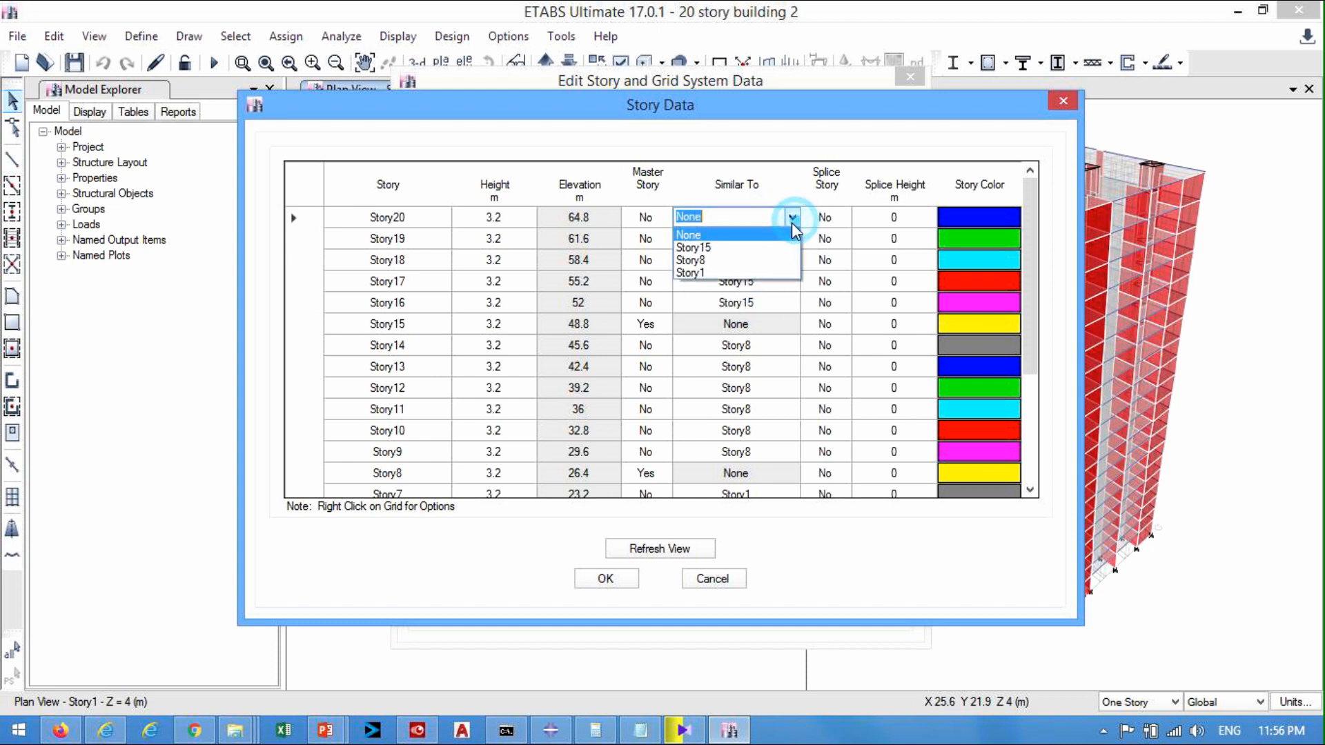
click(756, 248)
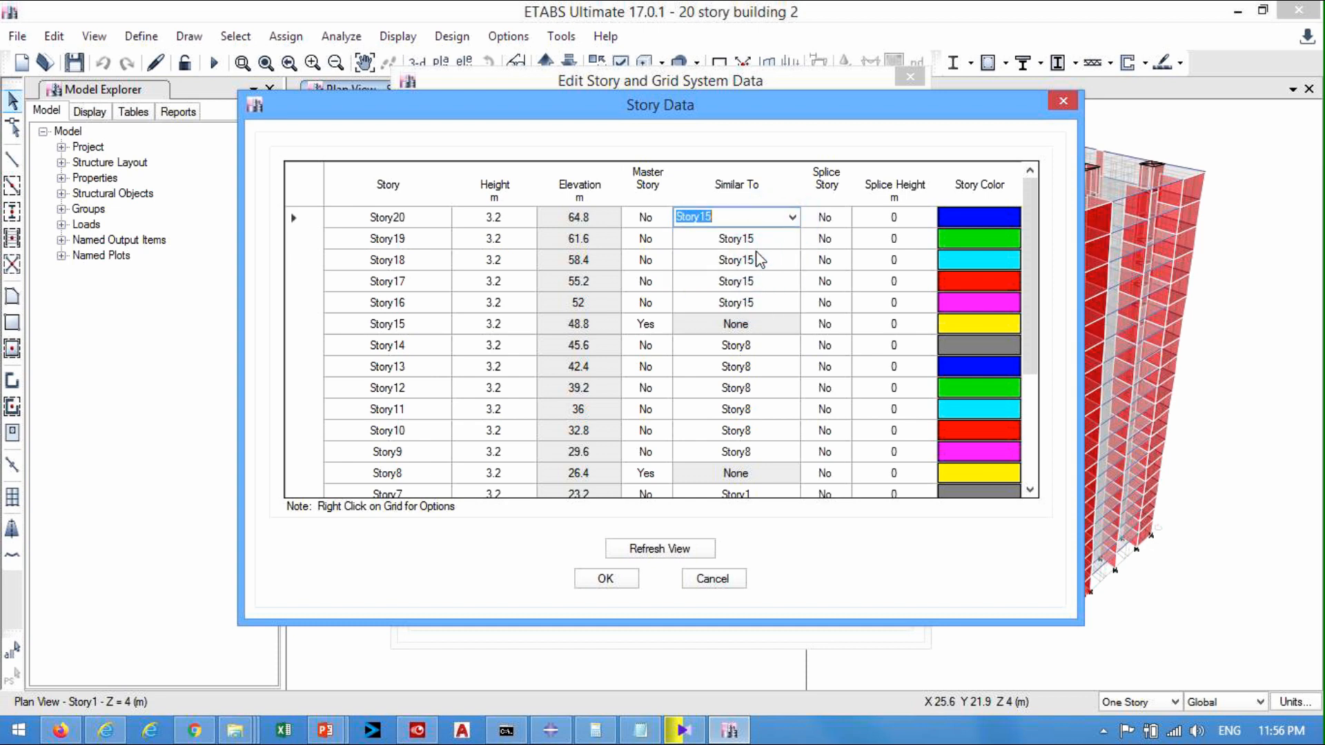
- Accept the story data and grid system edits, and set the story selection scope to Similar Stories
click(621, 578)
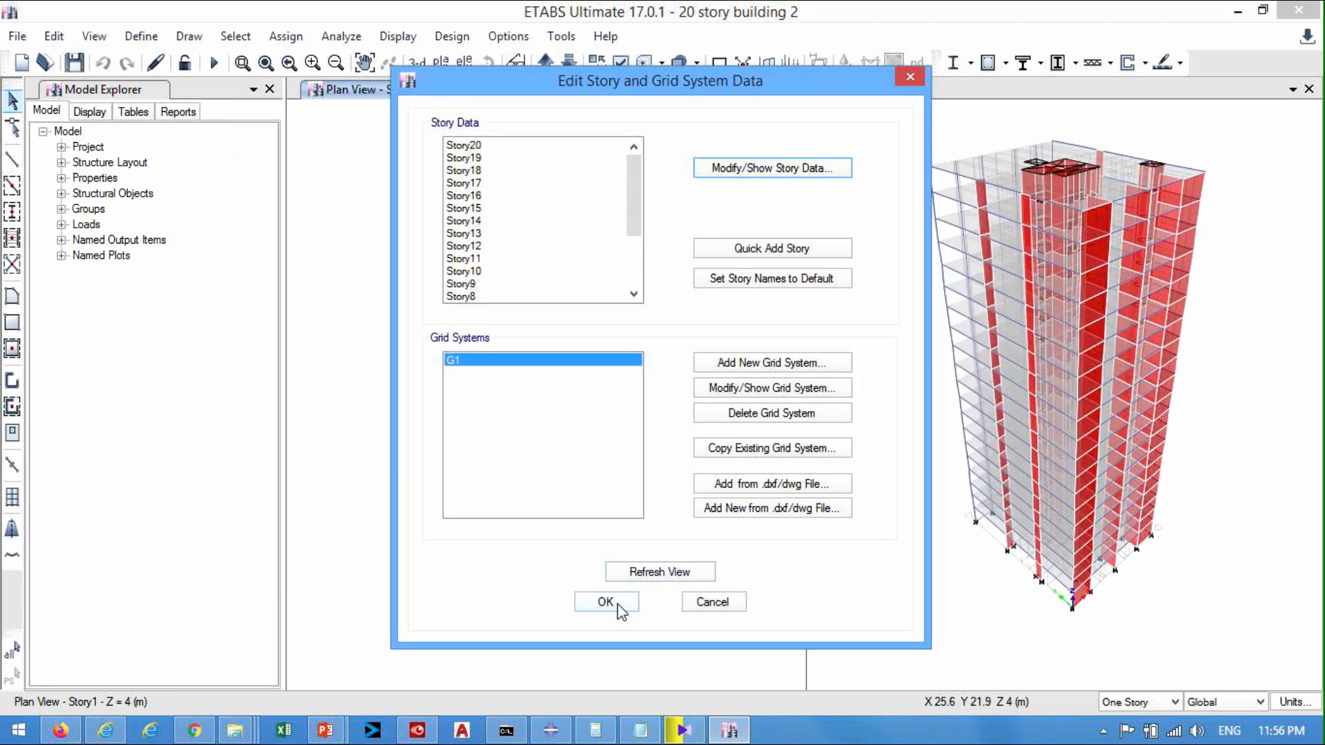
click(616, 611)
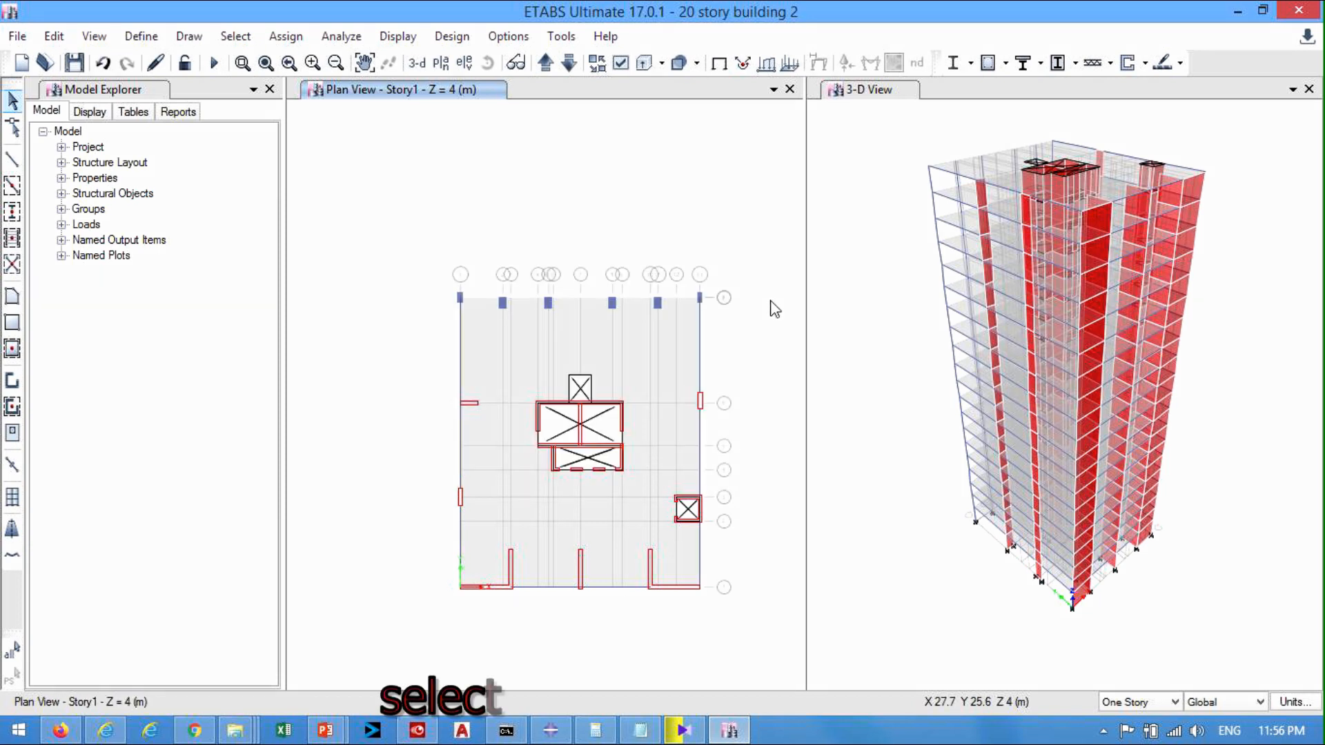
click(1147, 702)
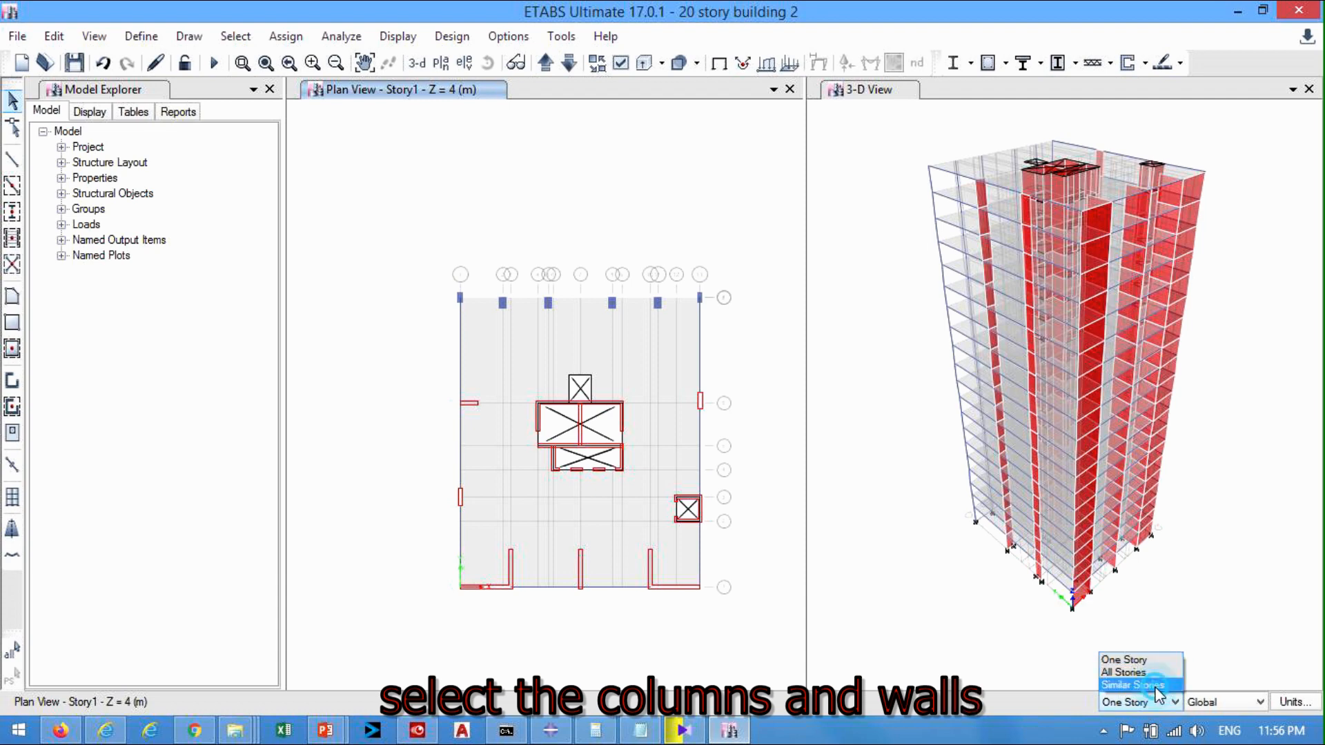
click(1157, 685)
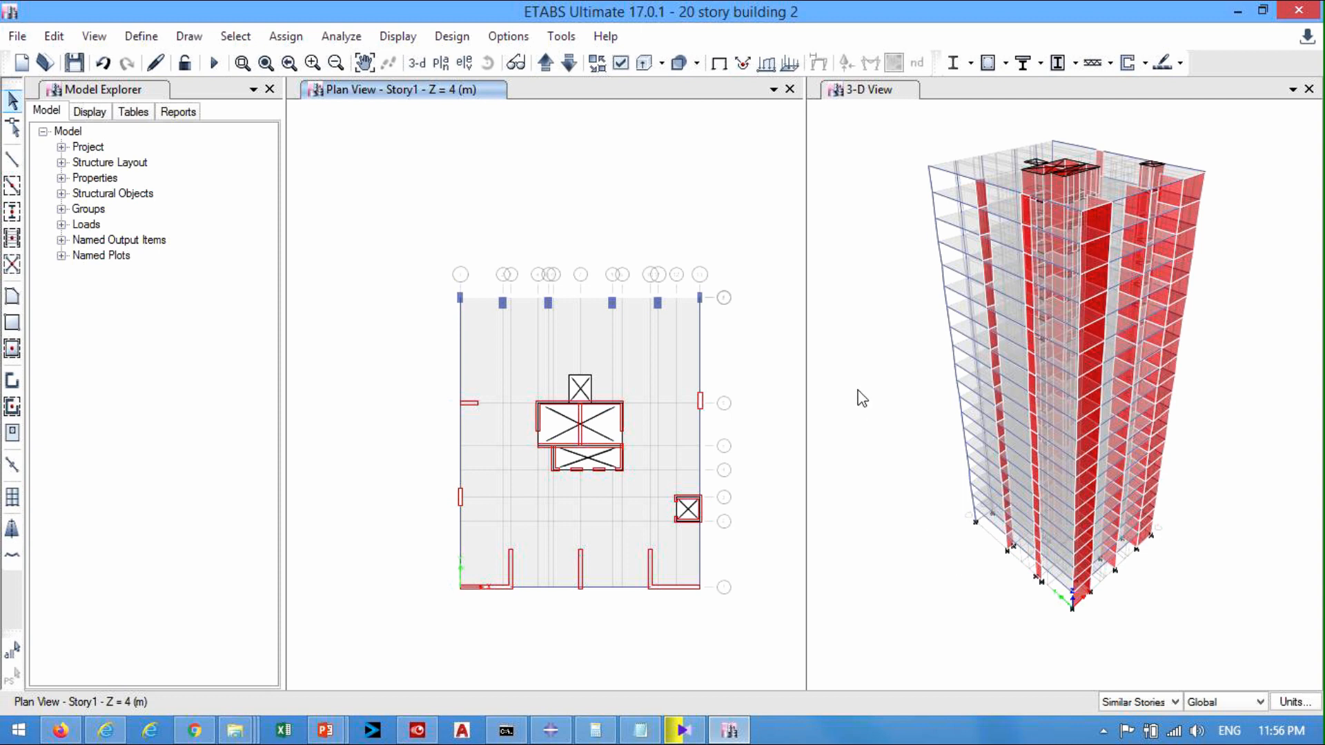
- Select all columns and walls by object type and show only the selected objects in the plan view
click(234, 36)
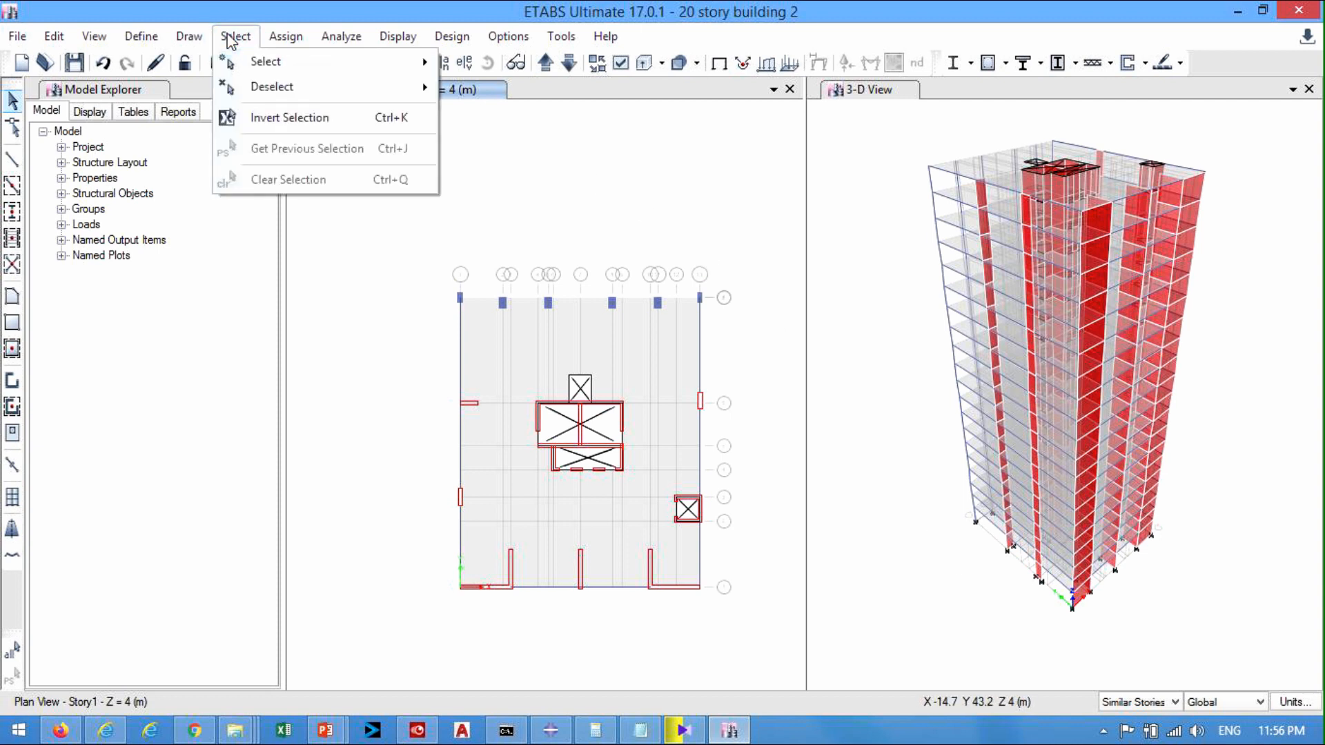
mouse_move(269, 63)
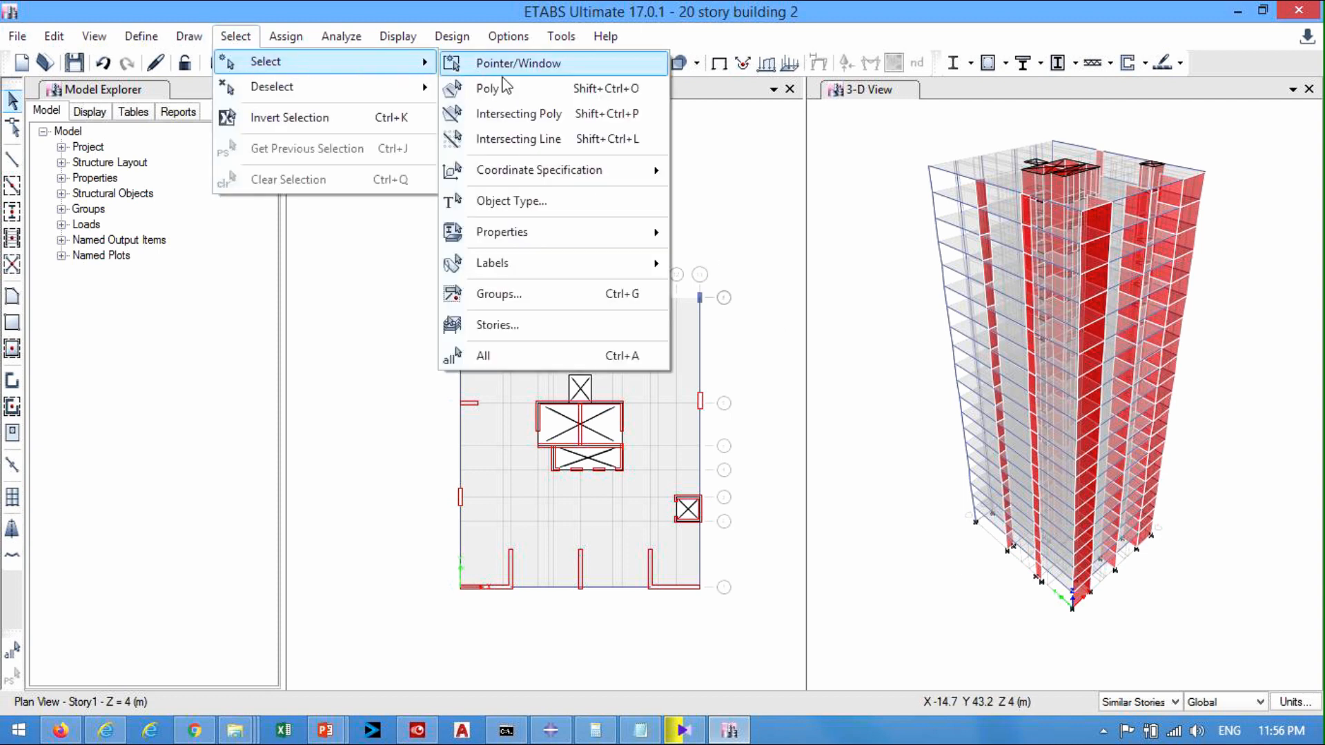
click(543, 205)
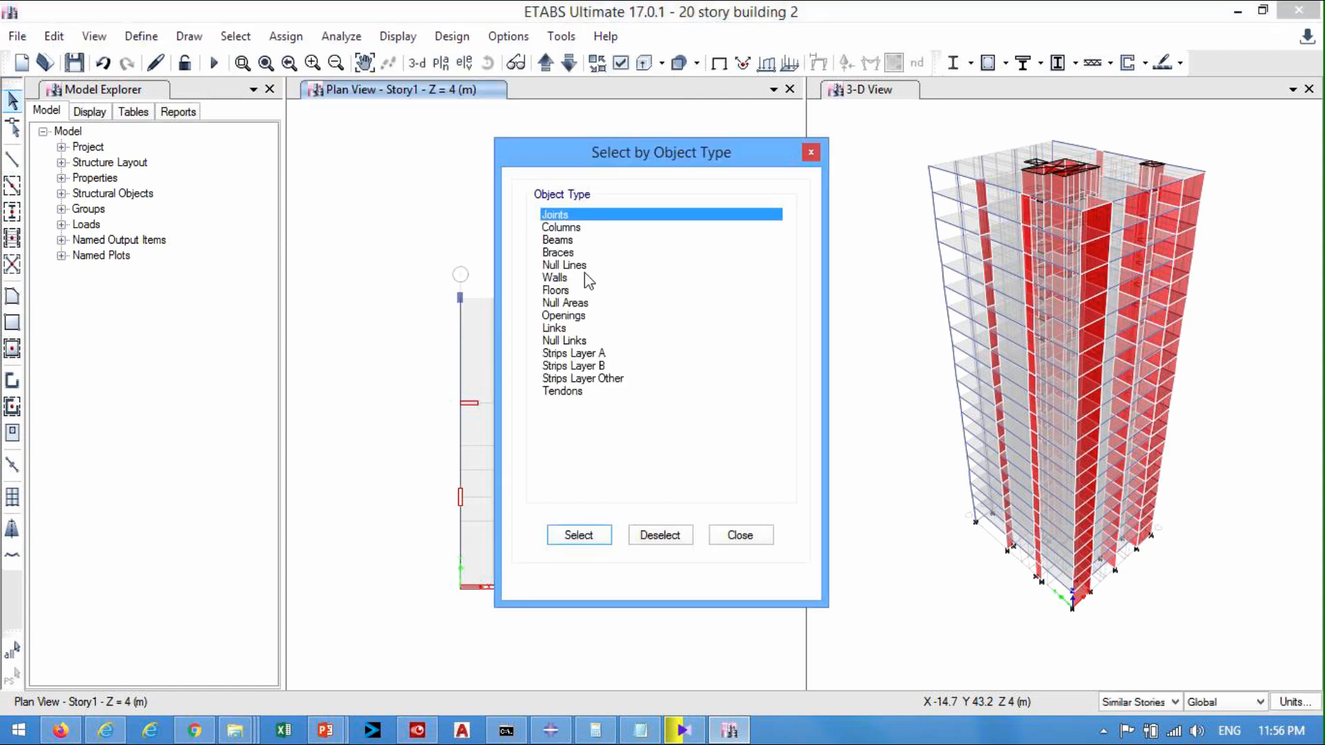
click(567, 278)
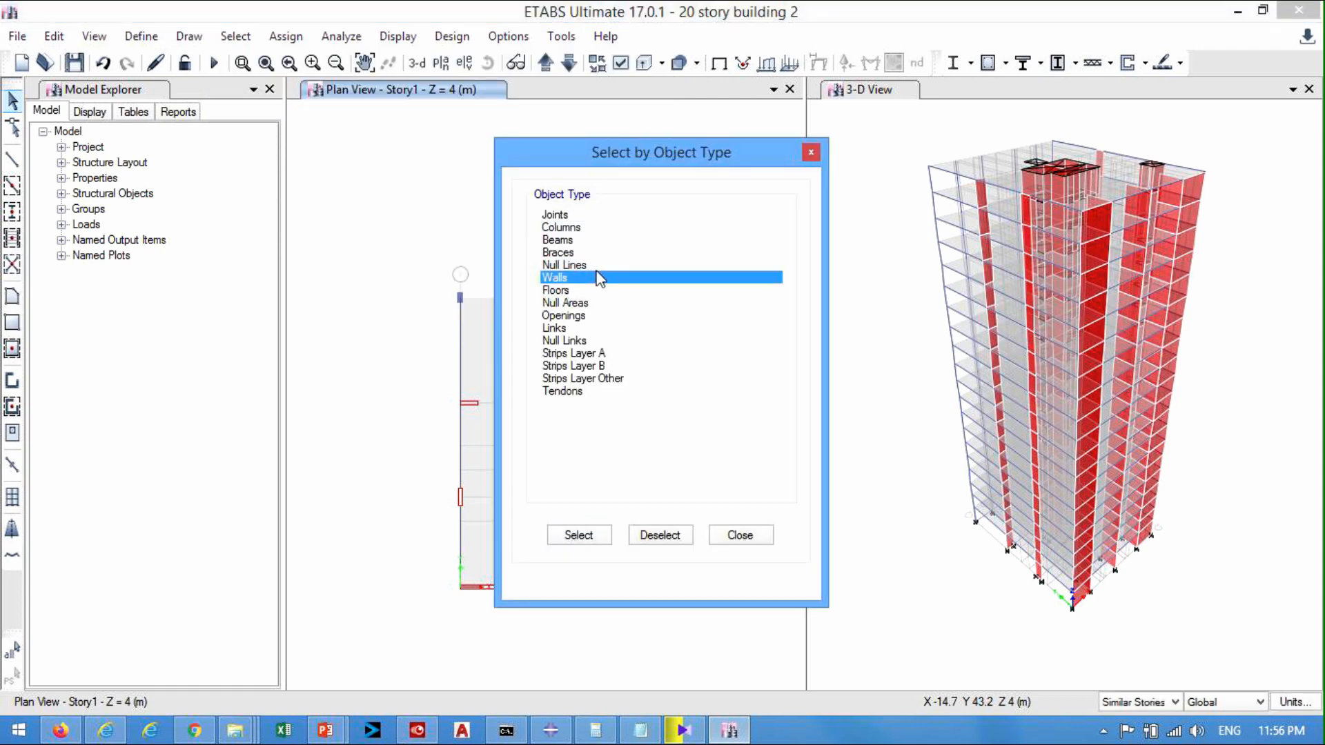
ctrl+click(570, 228)
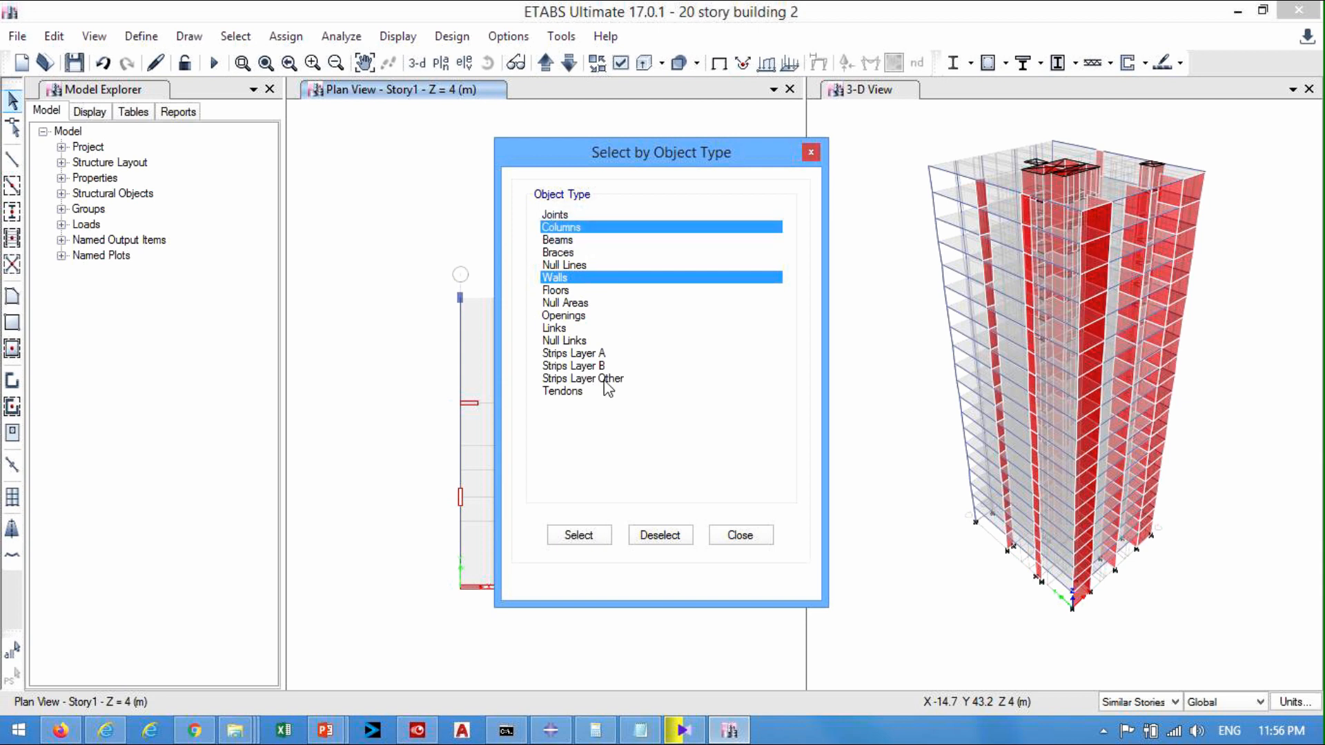
click(570, 537)
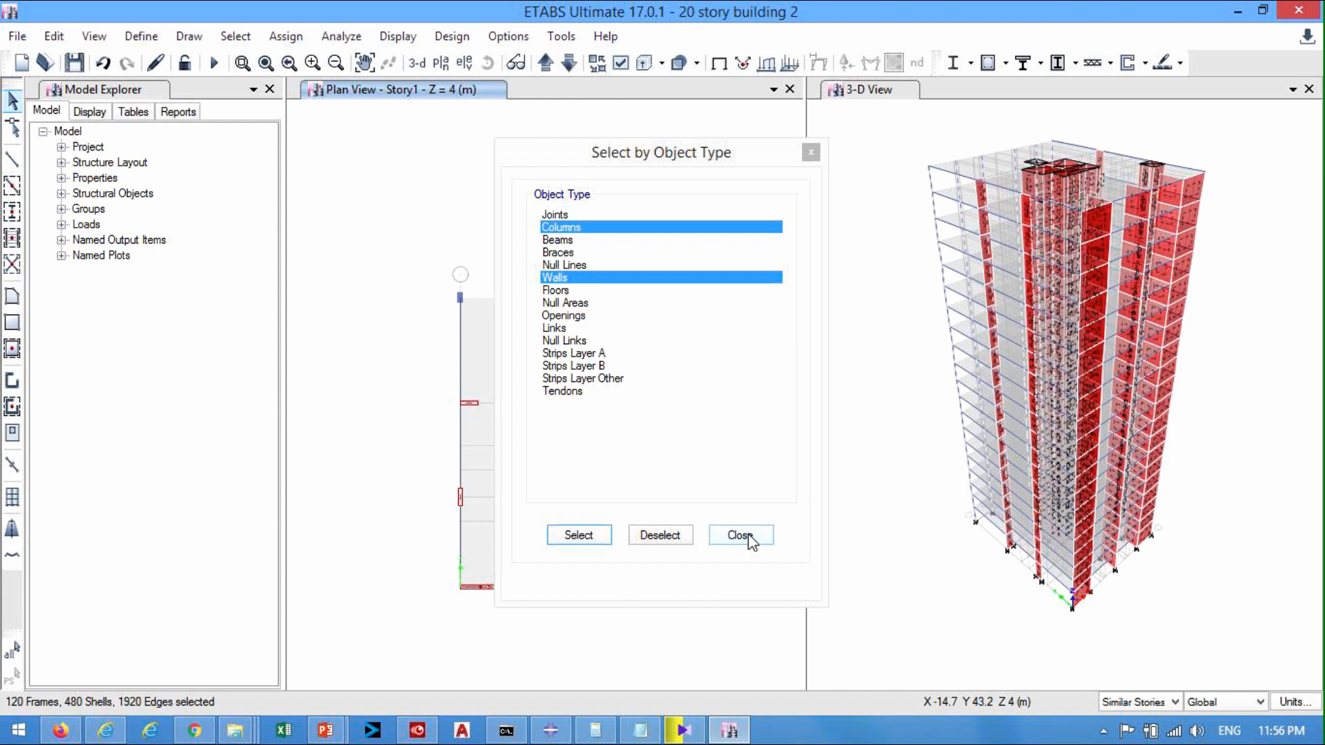
click(741, 536)
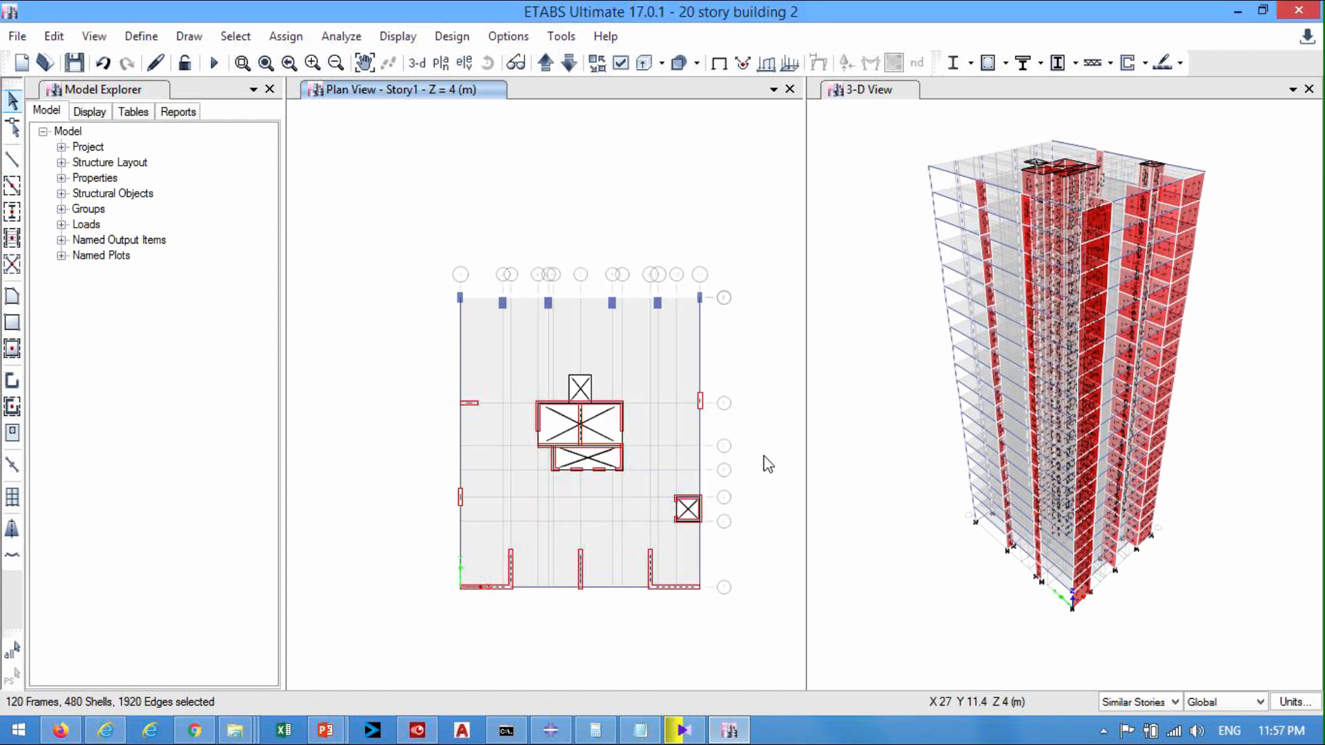
right_click(750, 355)
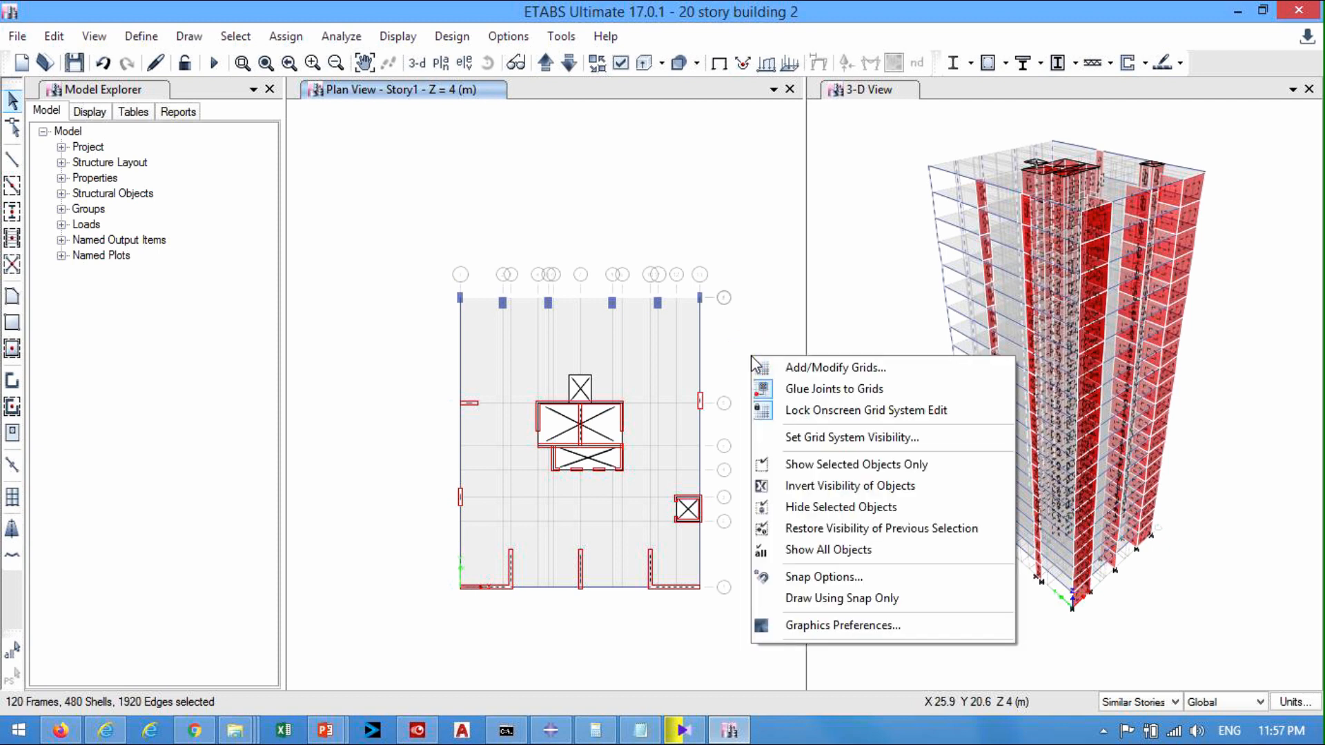
click(766, 463)
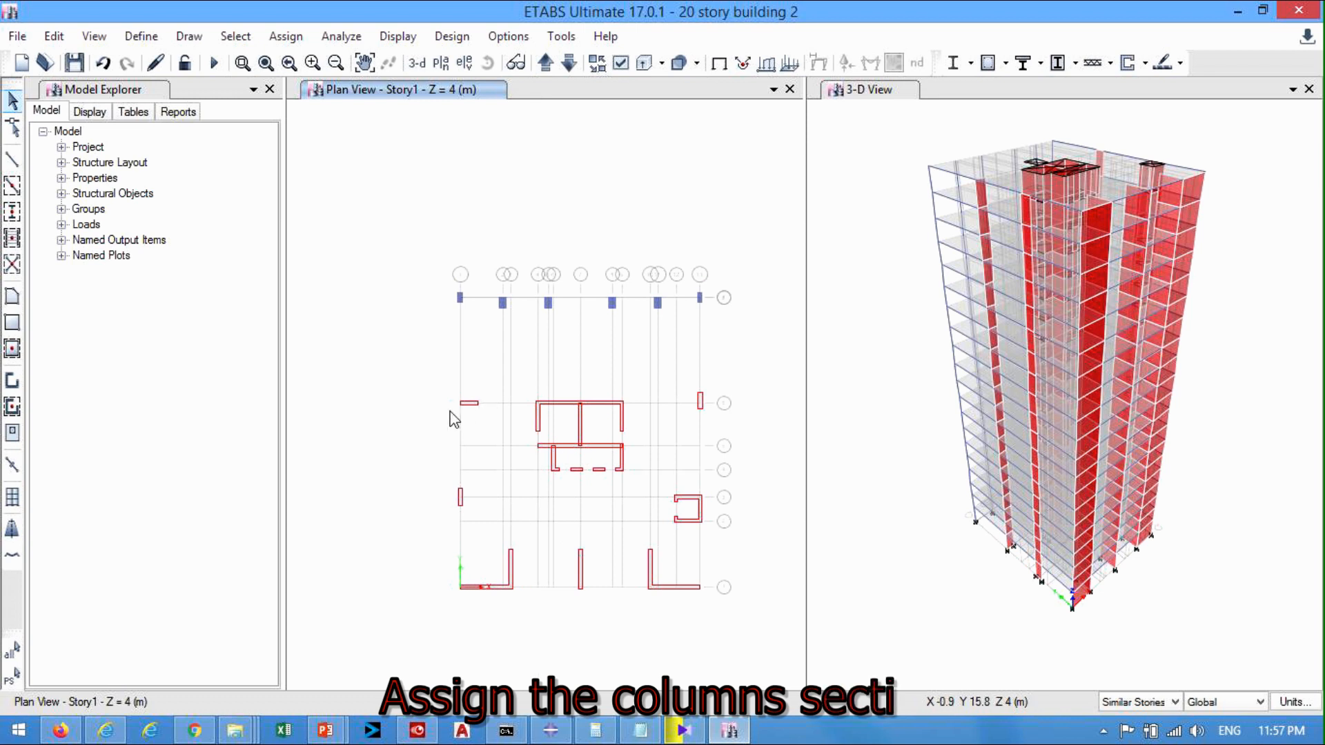
- Display the Story1 level in the plan view
click(441, 66)
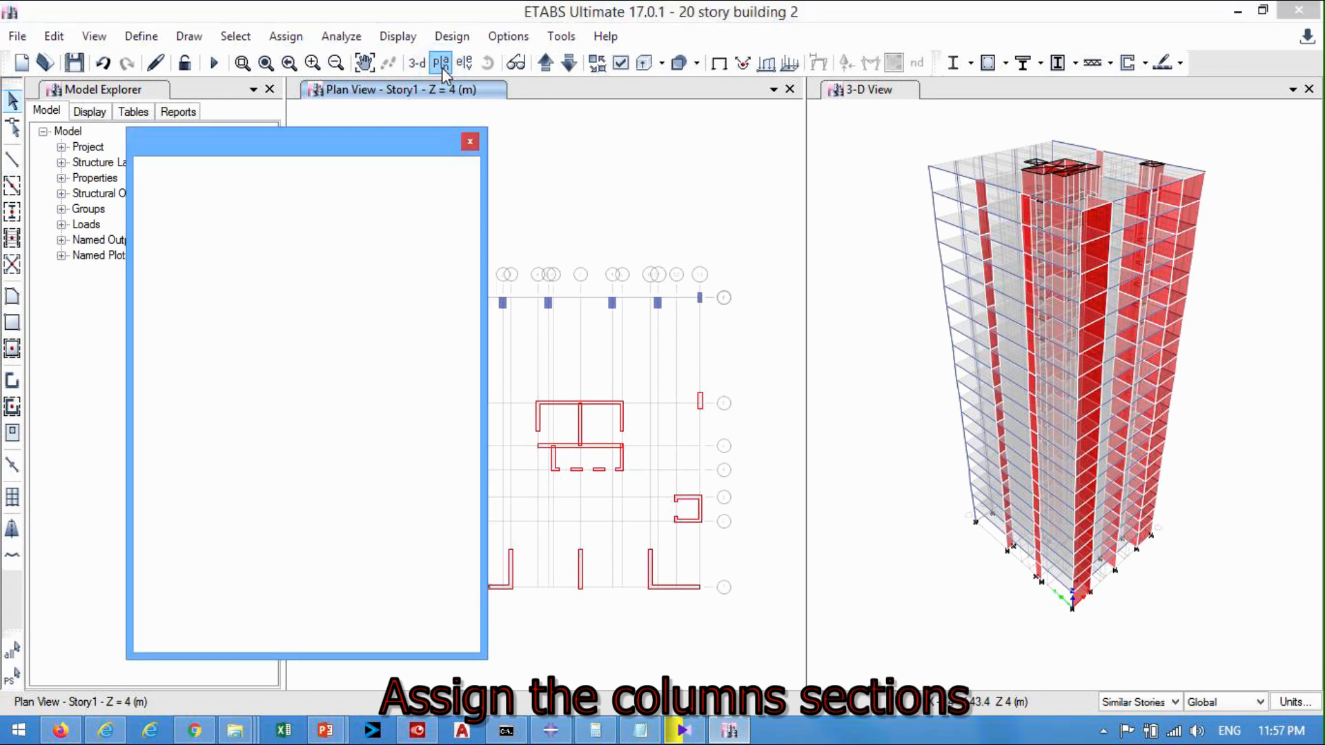
scroll(778, 352, down, 1)
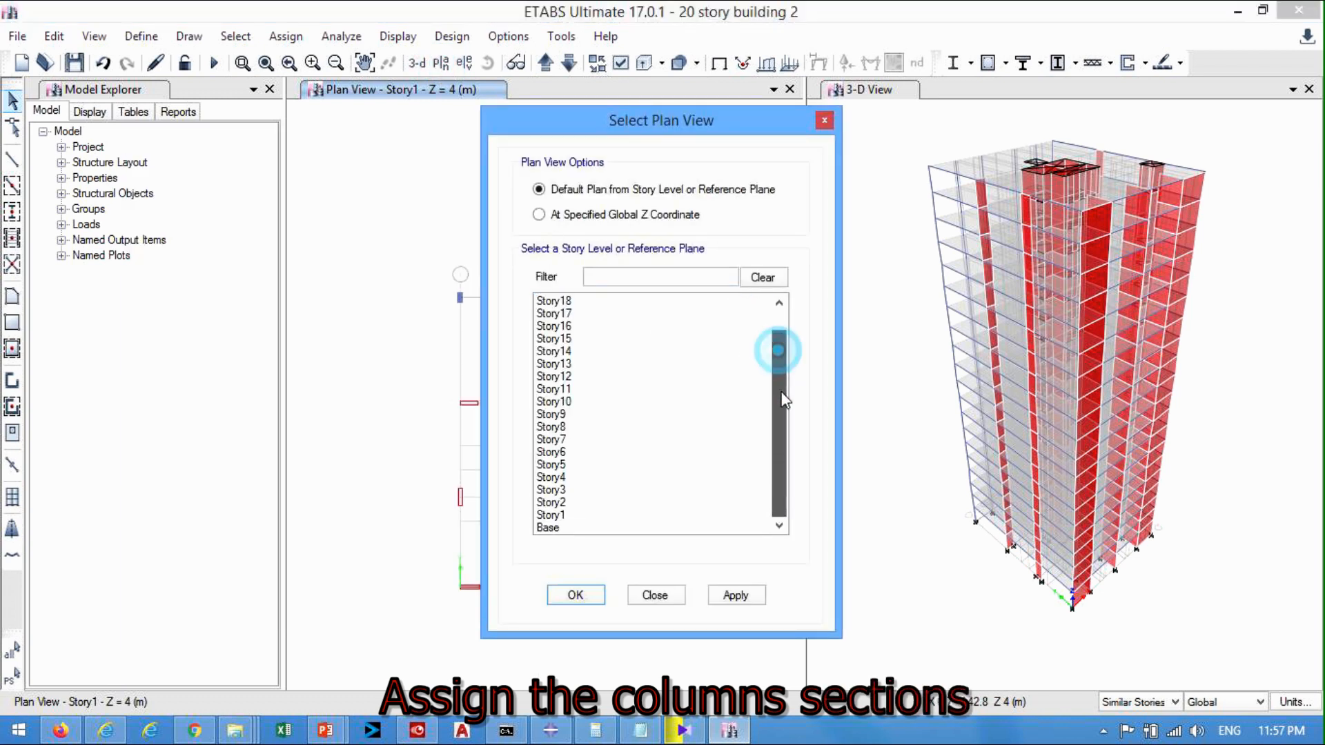
click(552, 515)
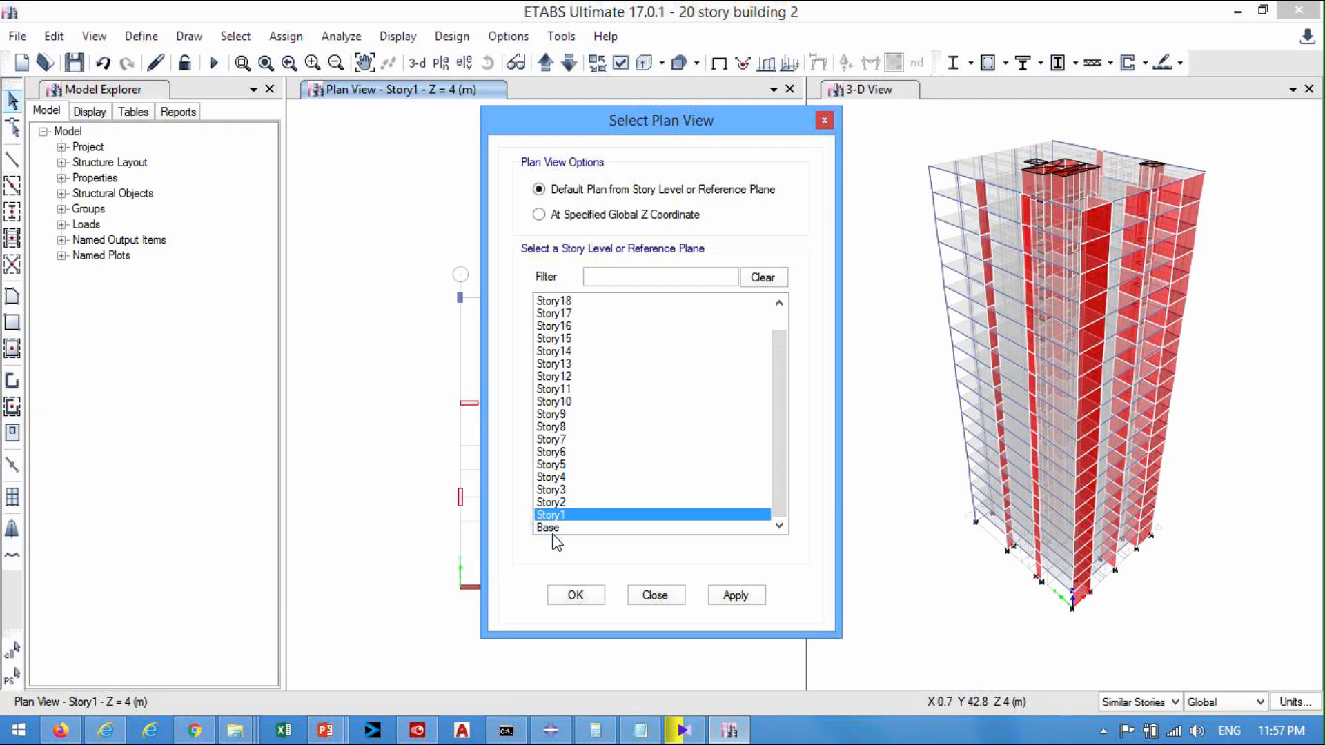
click(577, 597)
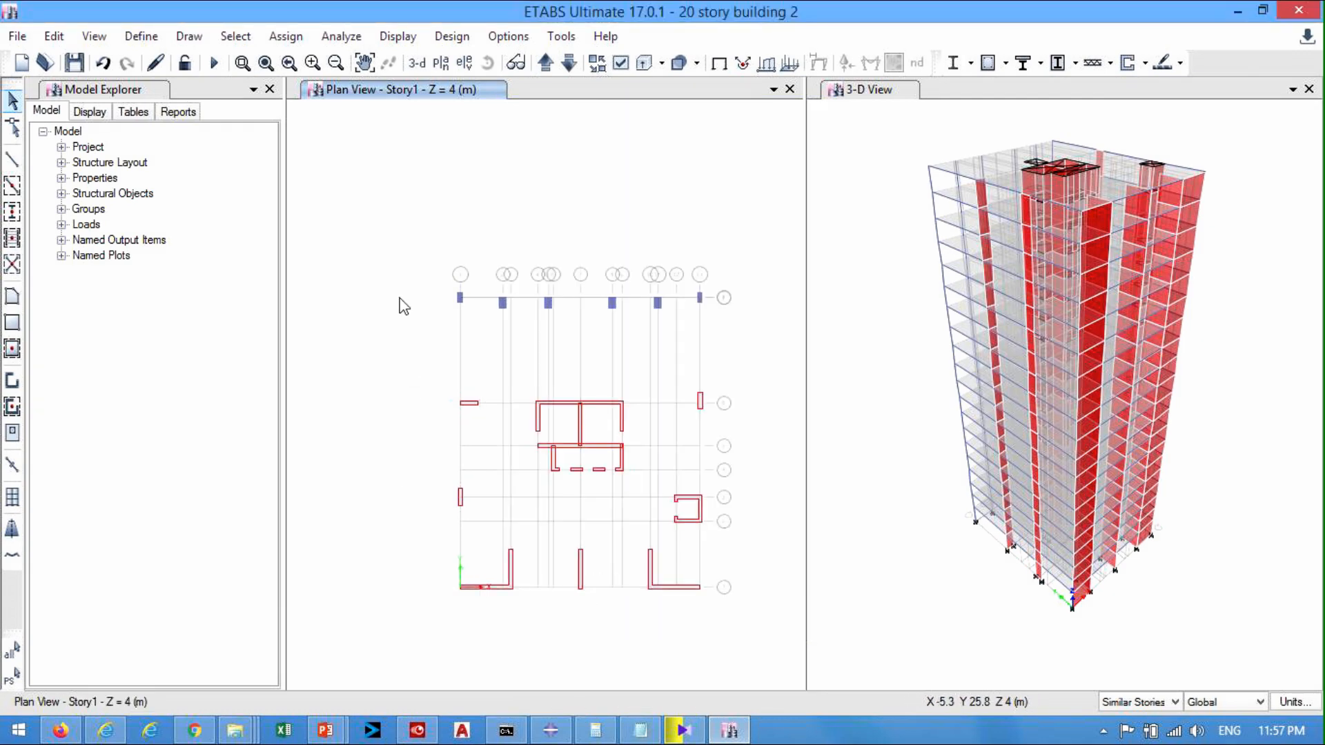
- Assign frame section C 70x100 to the four inner columns along the upper grid line of Story1
click(283, 37)
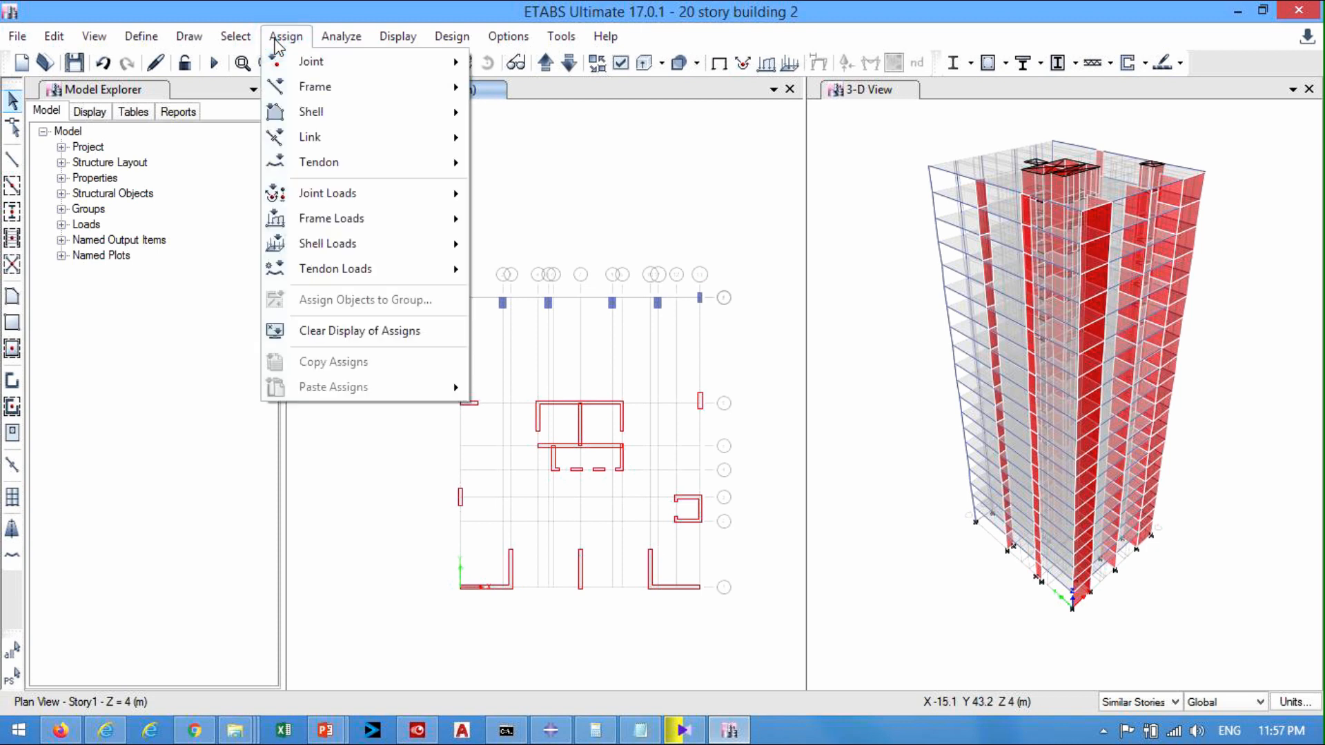
mouse_move(314, 96)
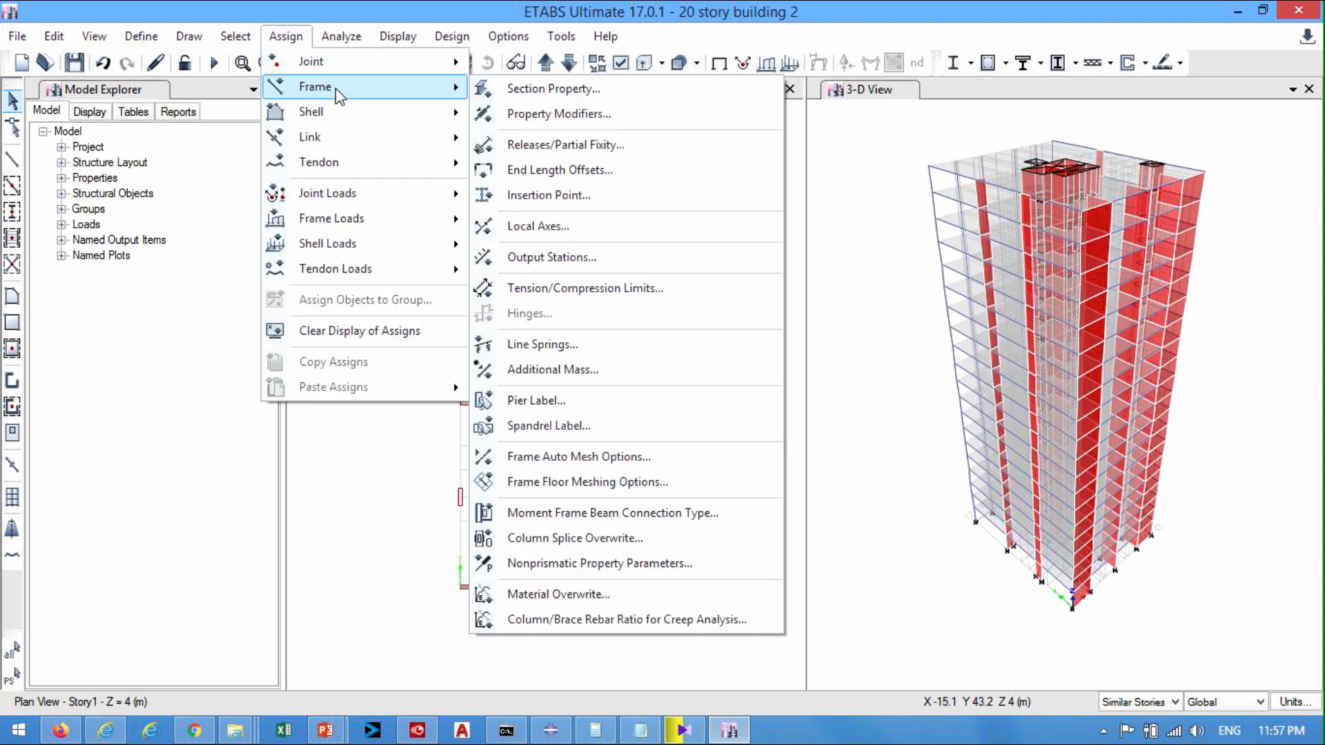
click(557, 98)
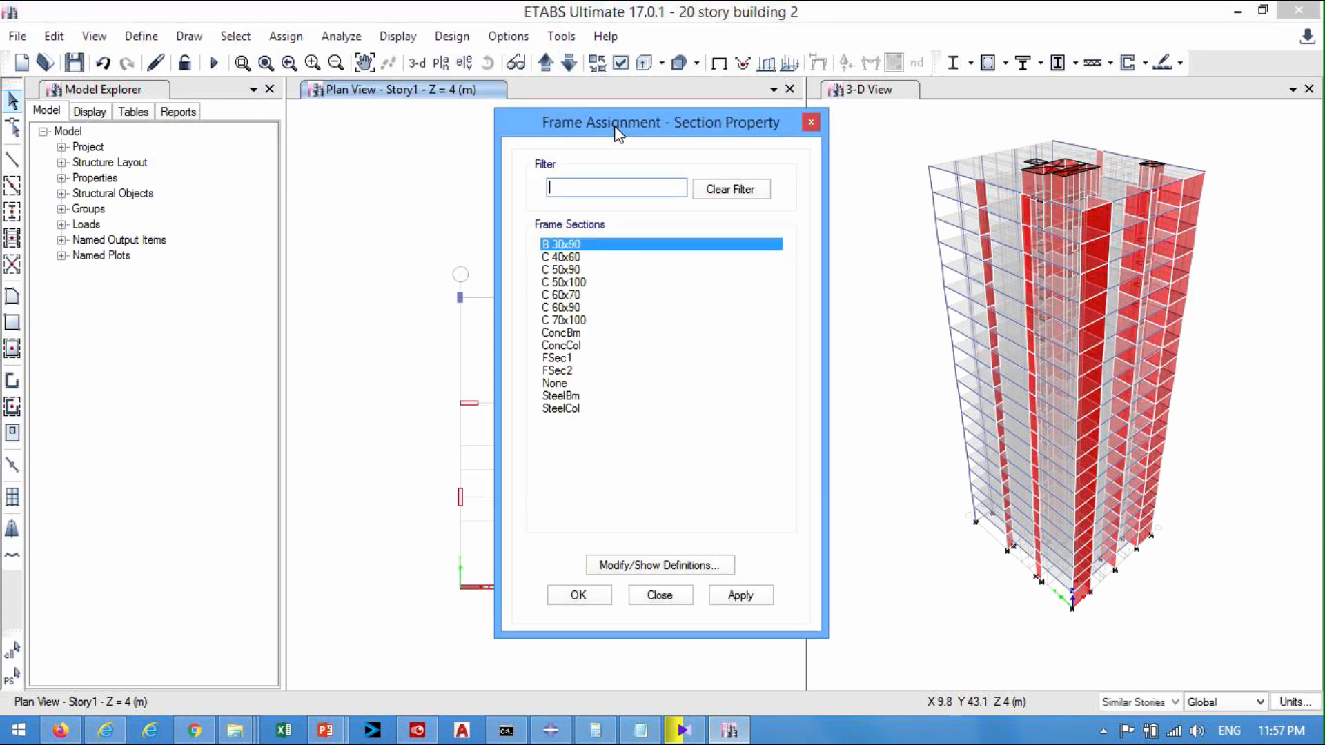
drag(620, 125, 995, 138)
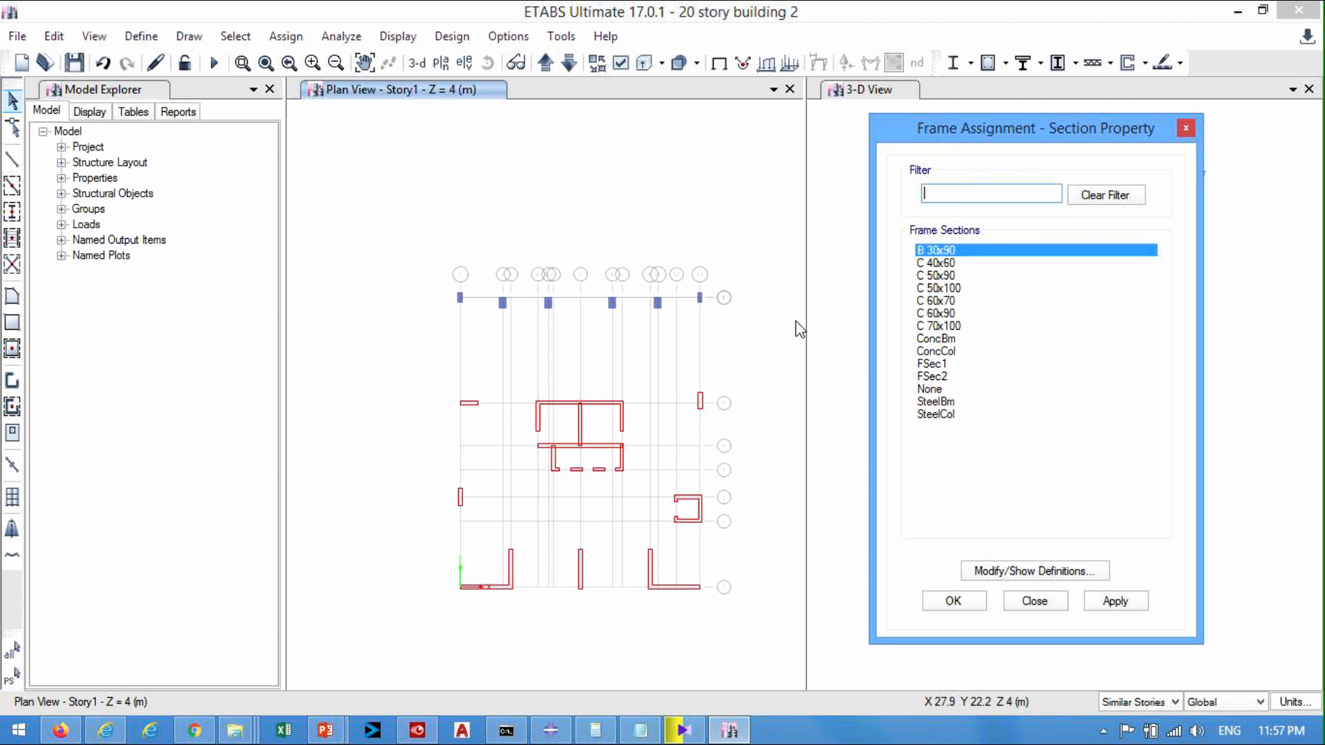
click(944, 327)
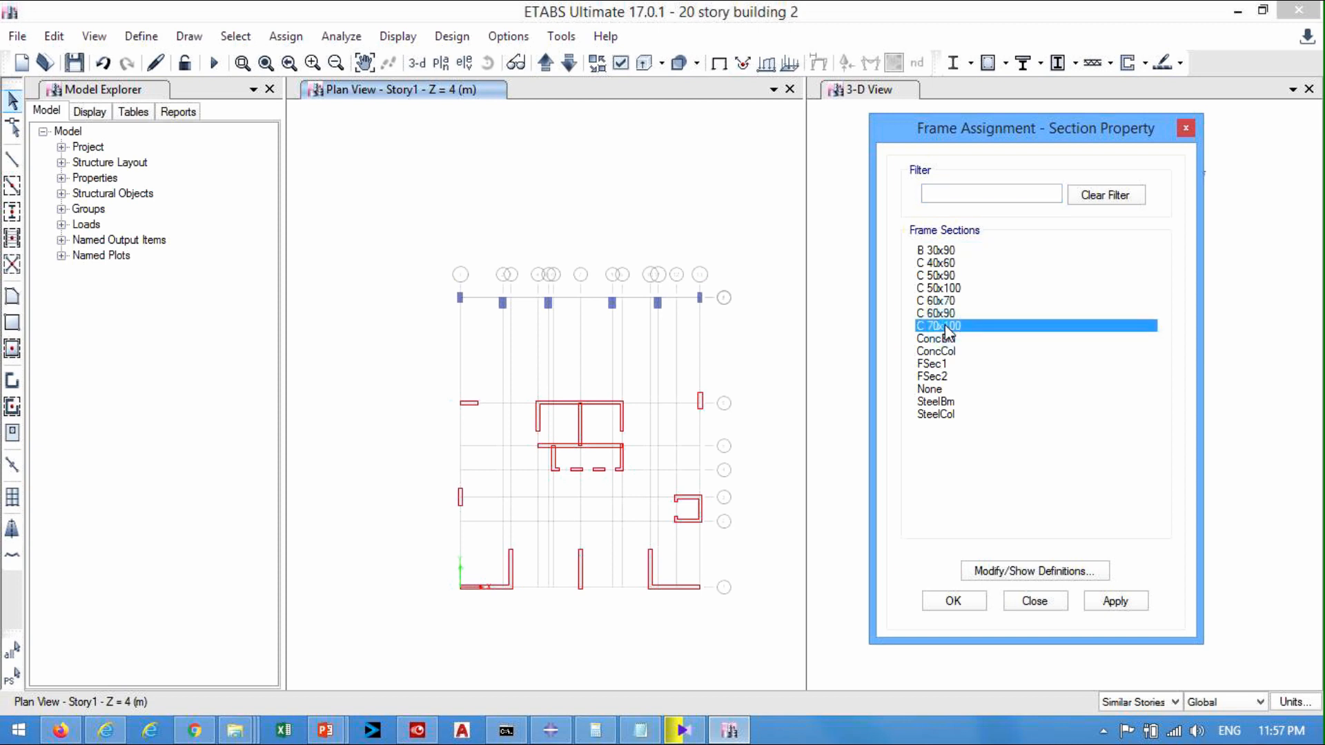
click(486, 285)
drag(492, 301, 677, 327)
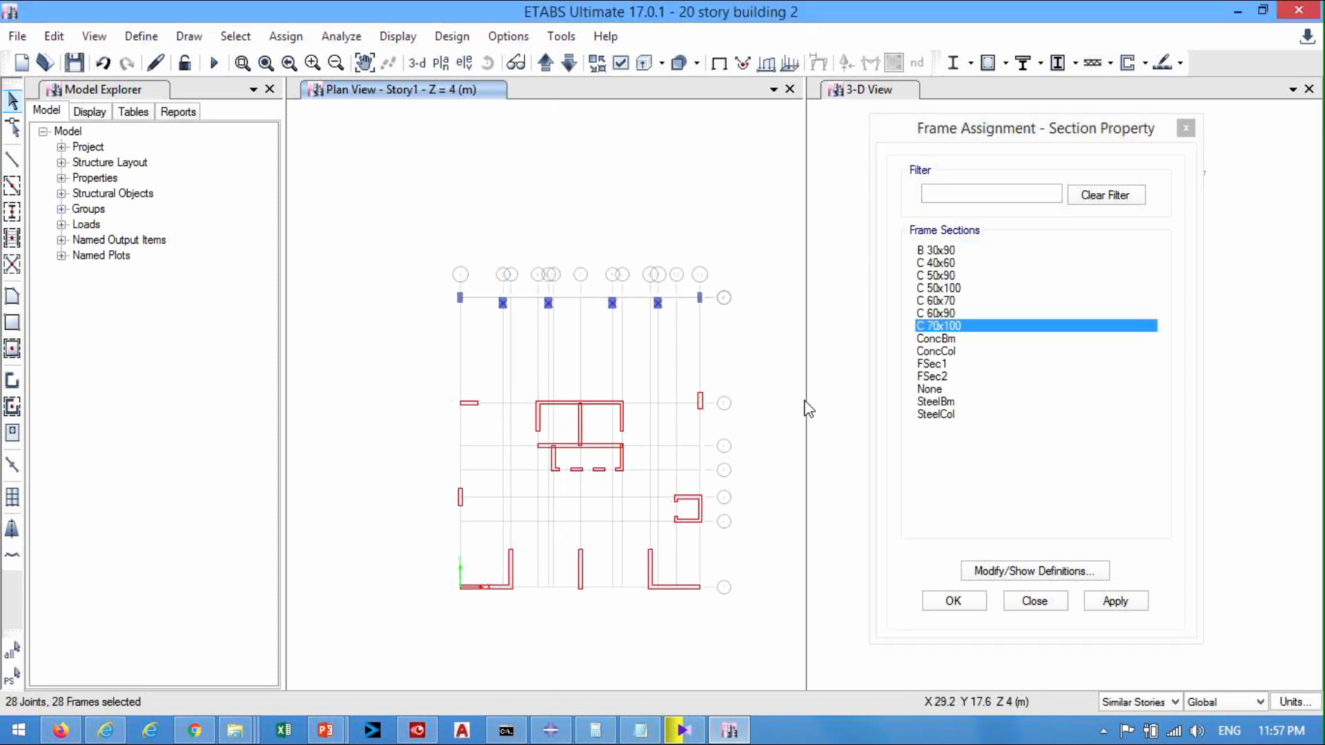
click(1119, 608)
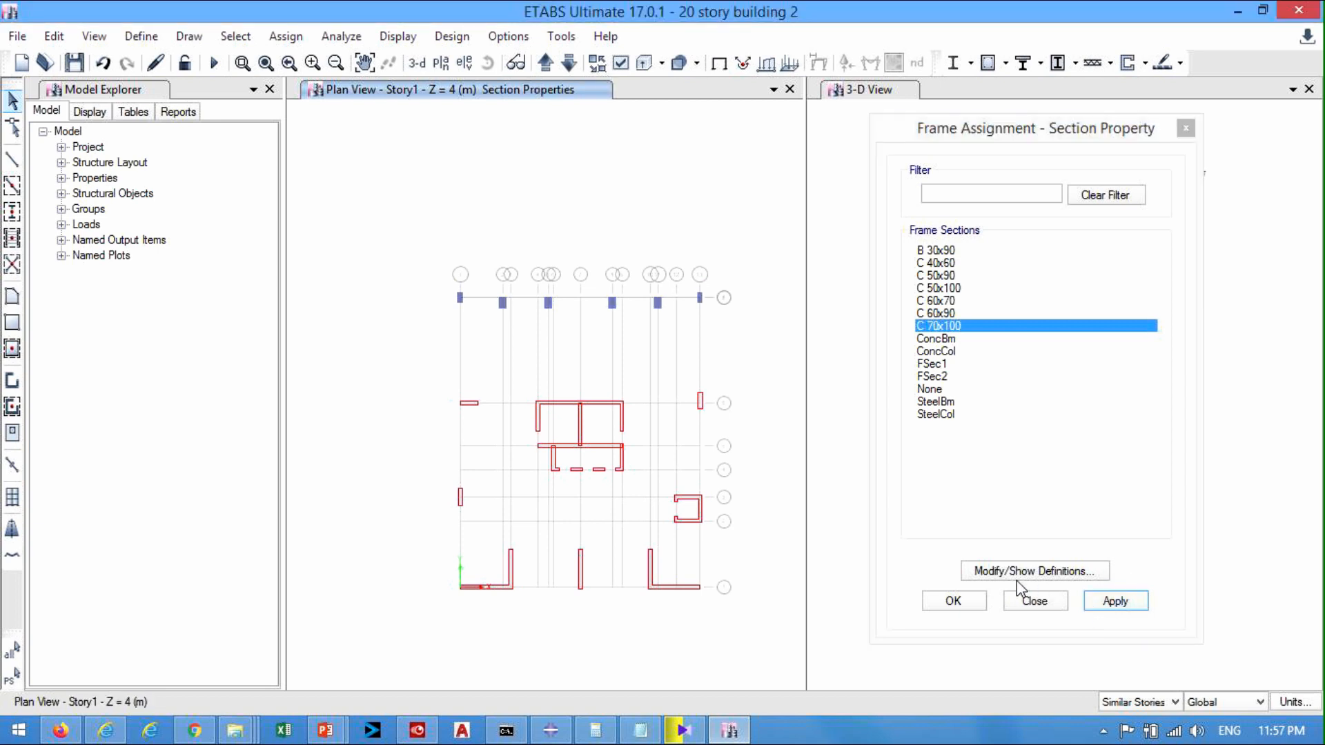
- Assign frame section C 50x100 to the two end columns on the upper grid line of Story1
scroll(667, 314, up, 4)
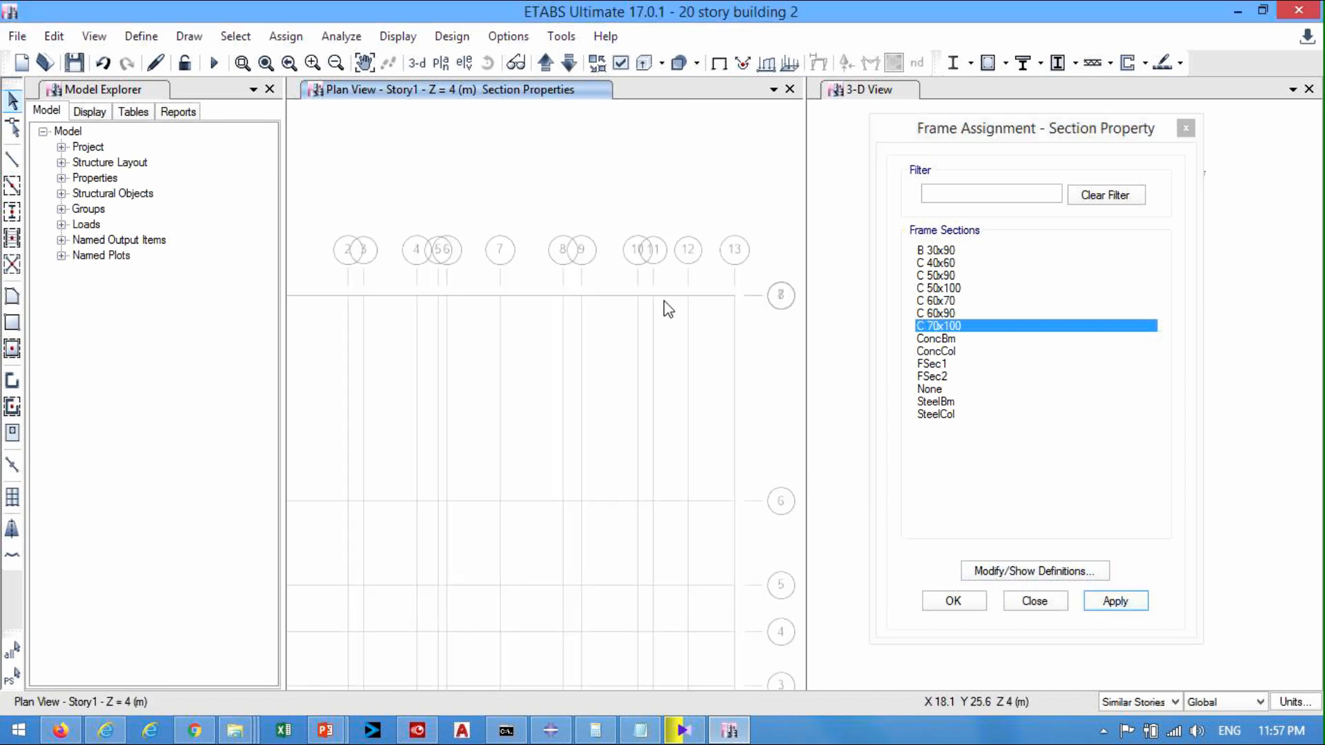
scroll(735, 343, down, 4)
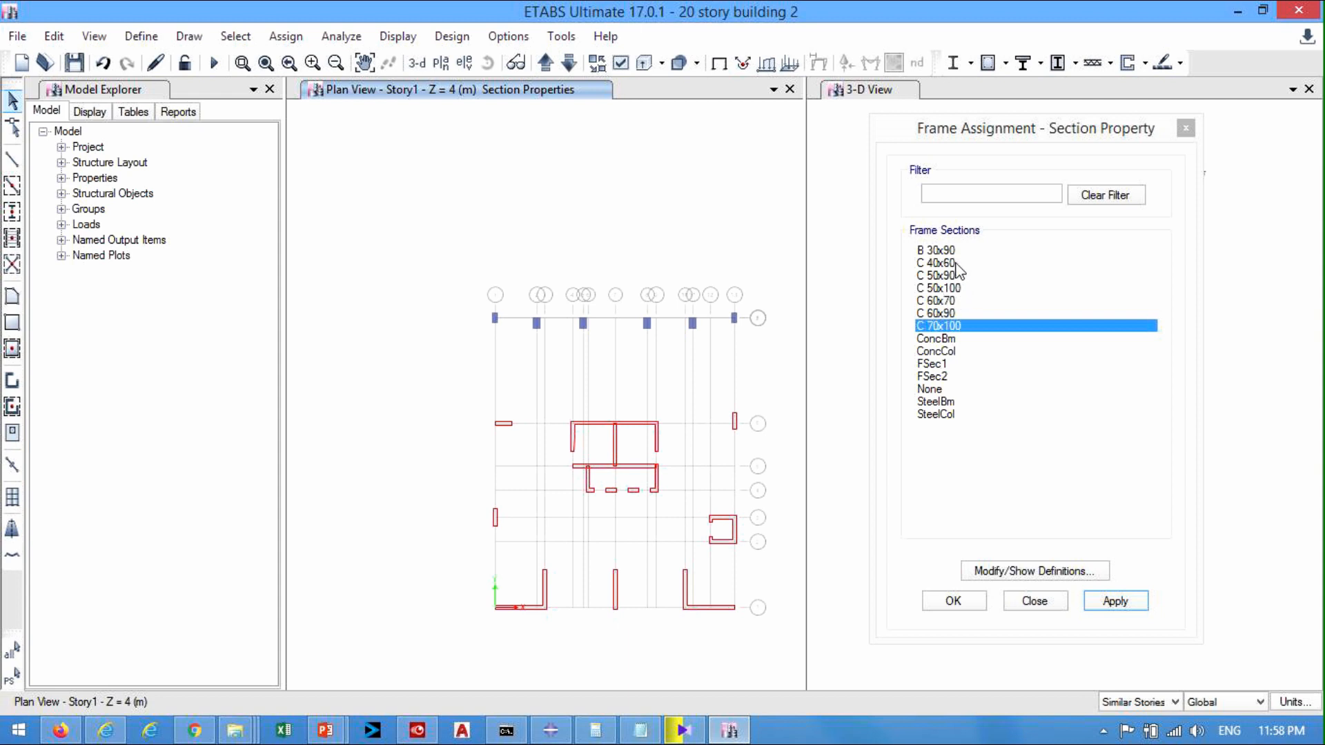
click(956, 290)
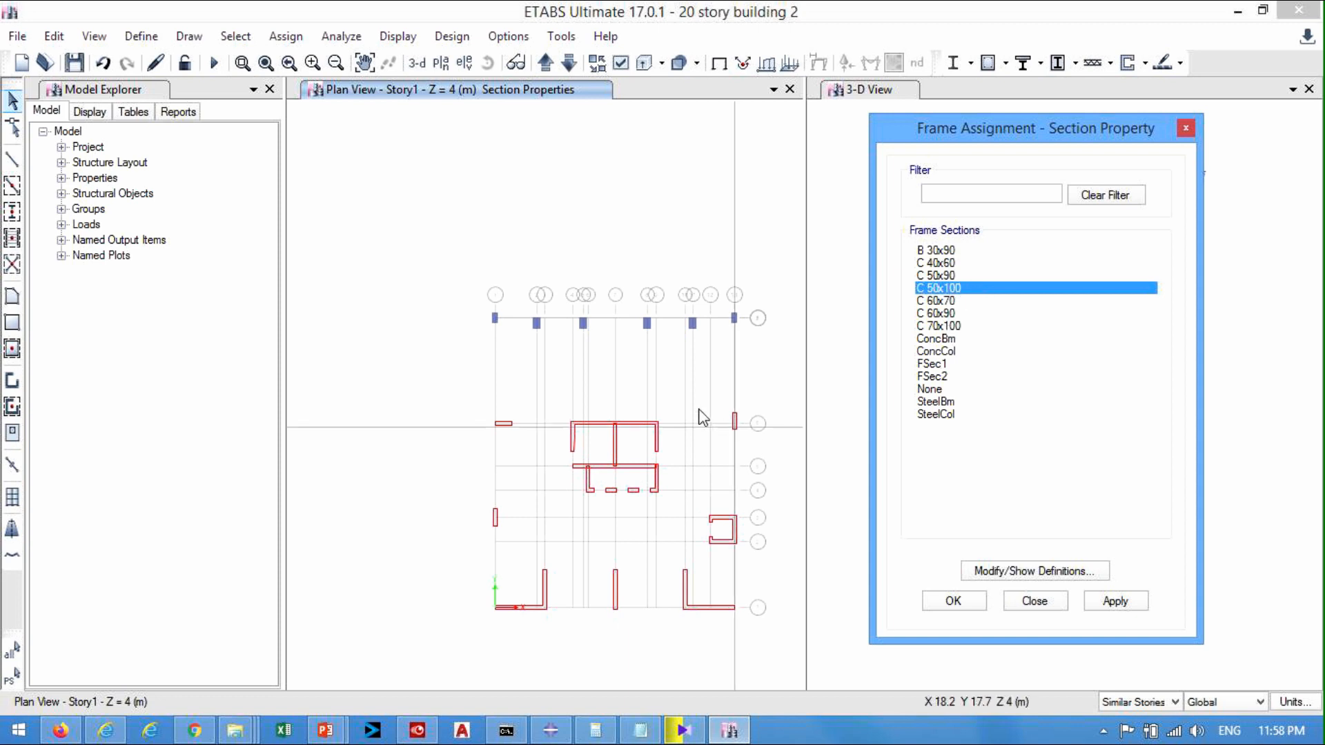
drag(466, 297, 525, 347)
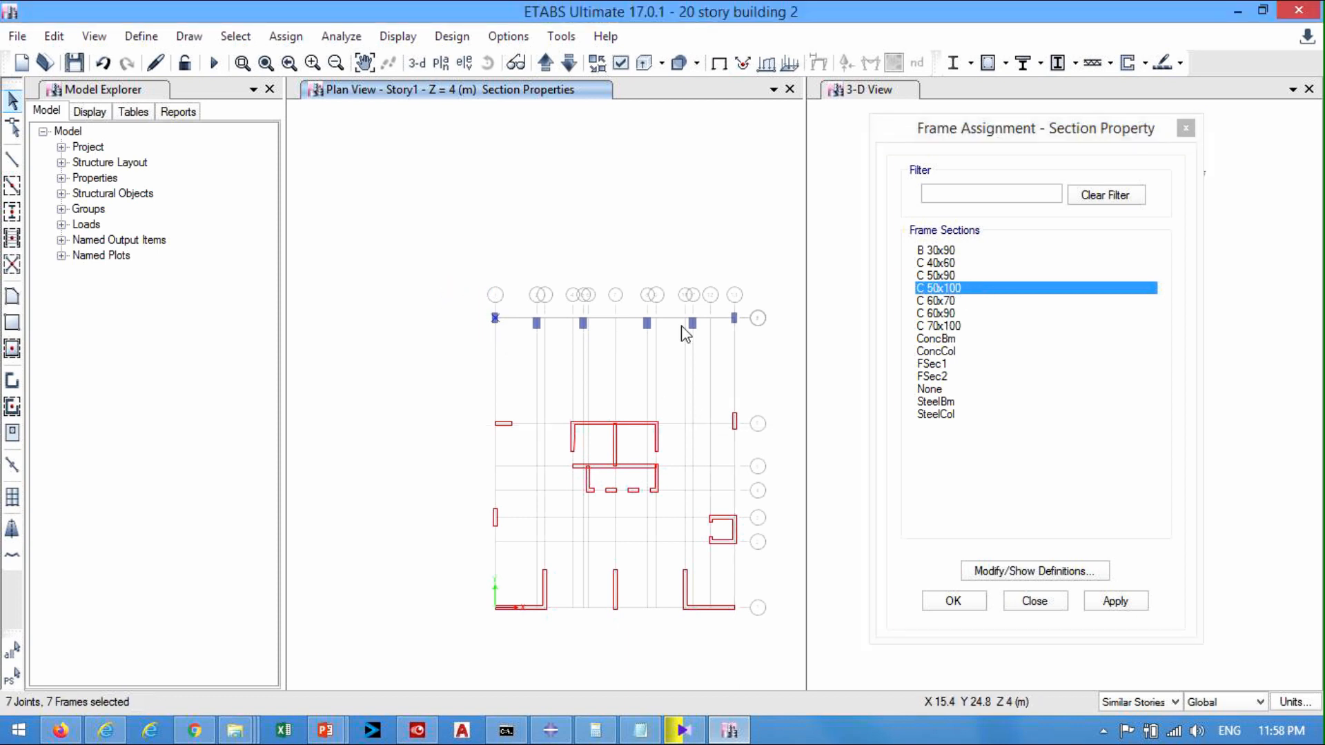
drag(718, 290, 760, 353)
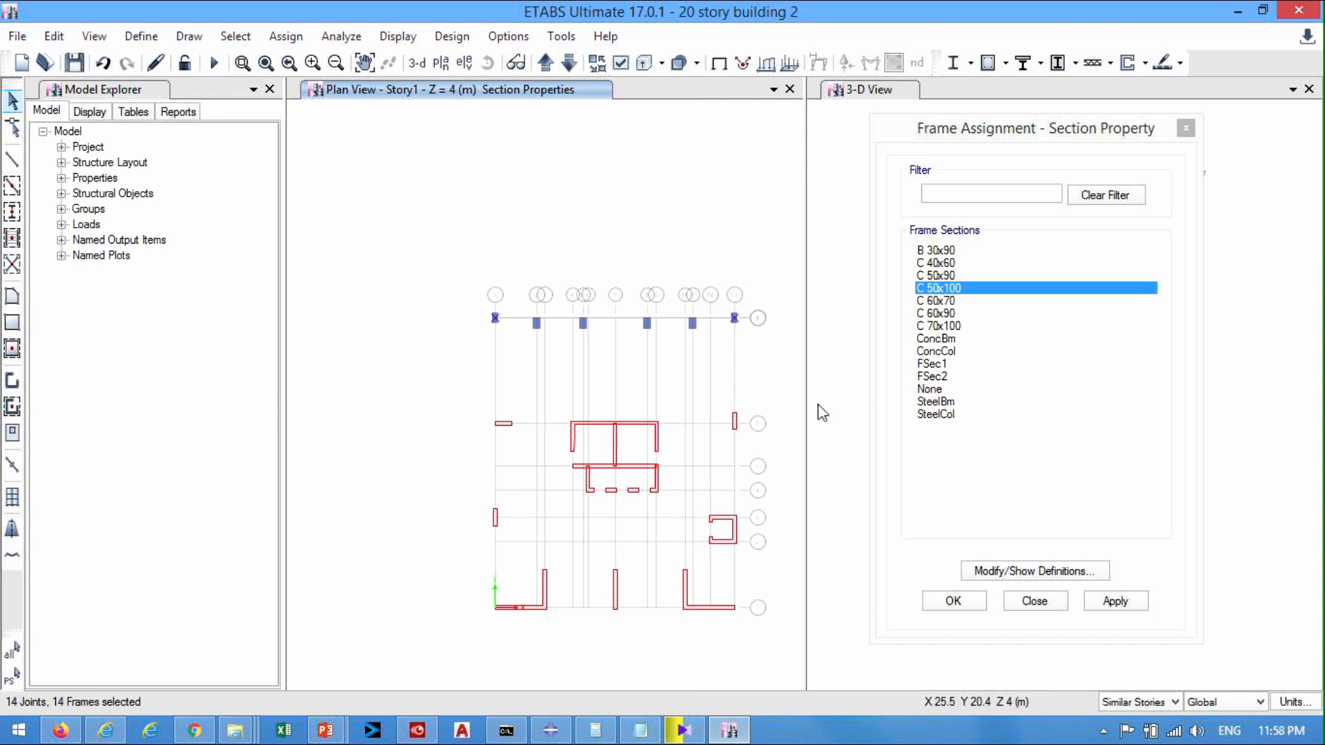
click(1102, 604)
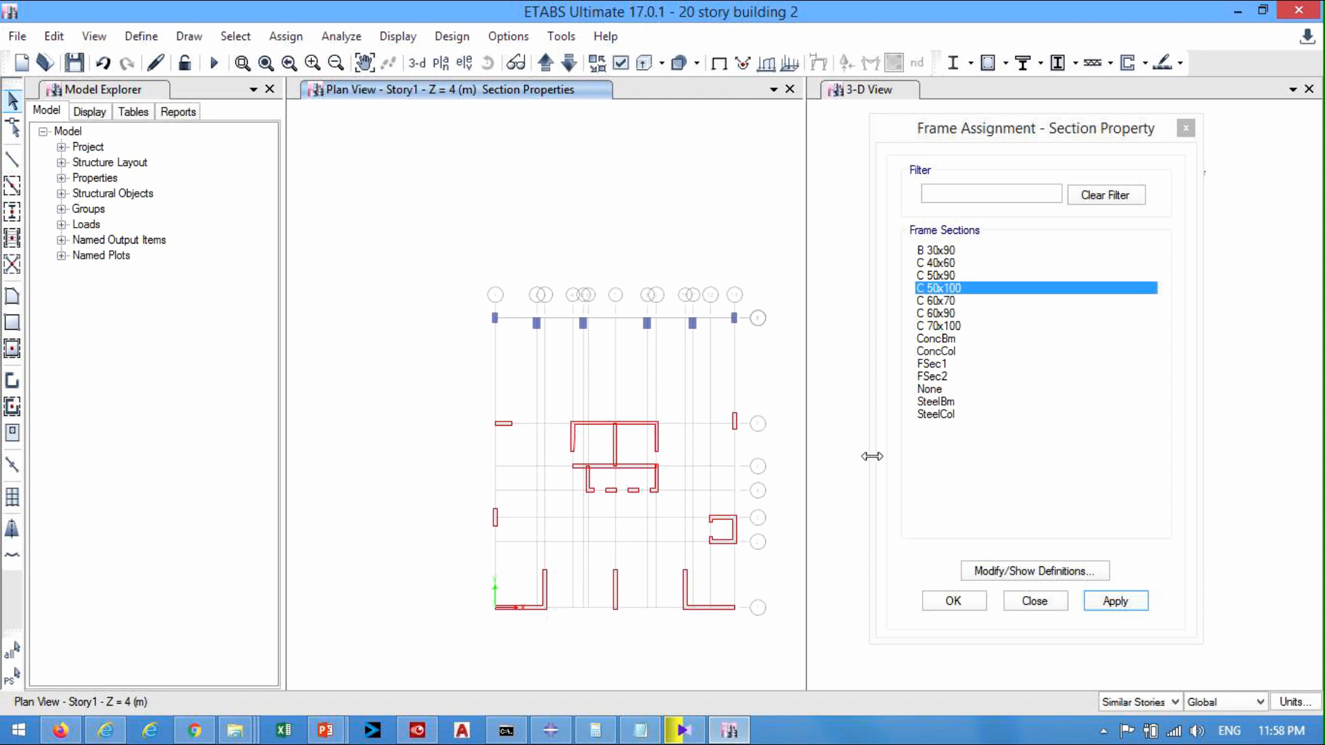
- Display the Story8 level in plan and assign frame section C 60x90 to the four inner columns on its upper grid line
drag(949, 136, 964, 141)
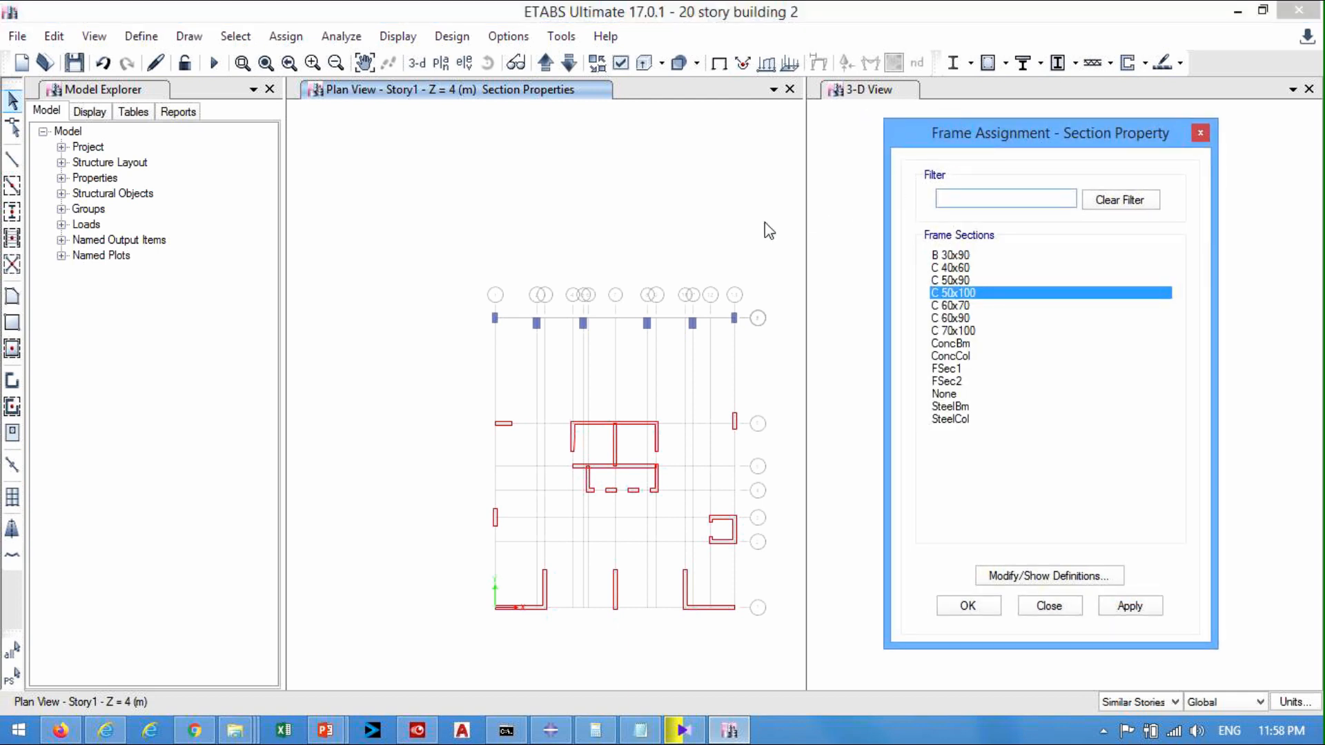
click(444, 65)
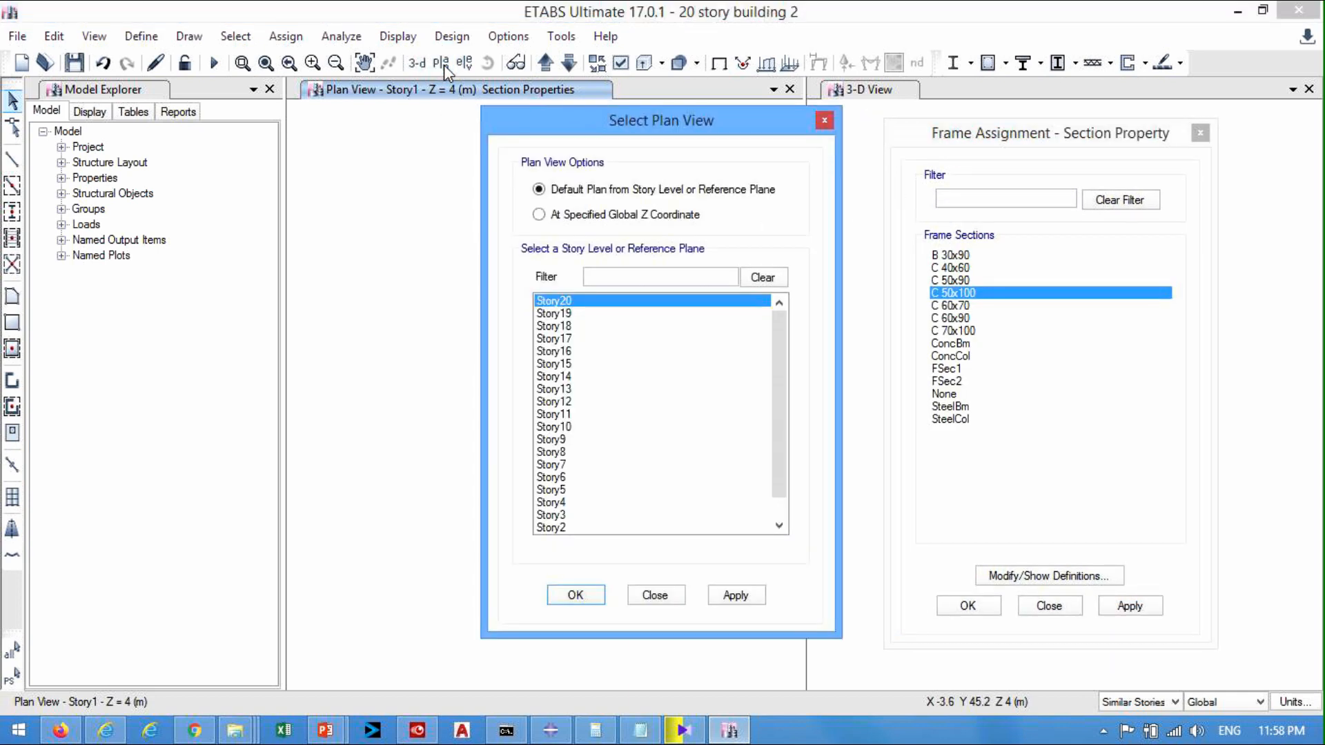
click(552, 452)
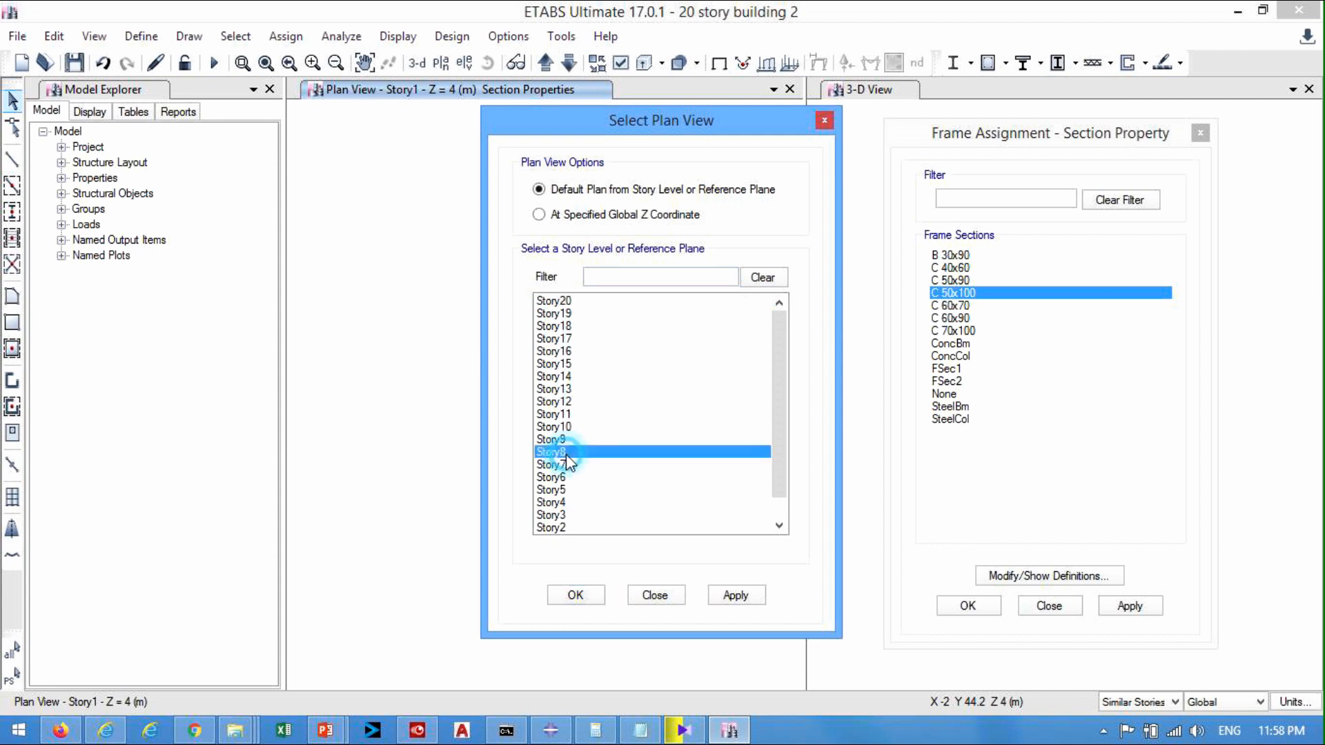
click(579, 595)
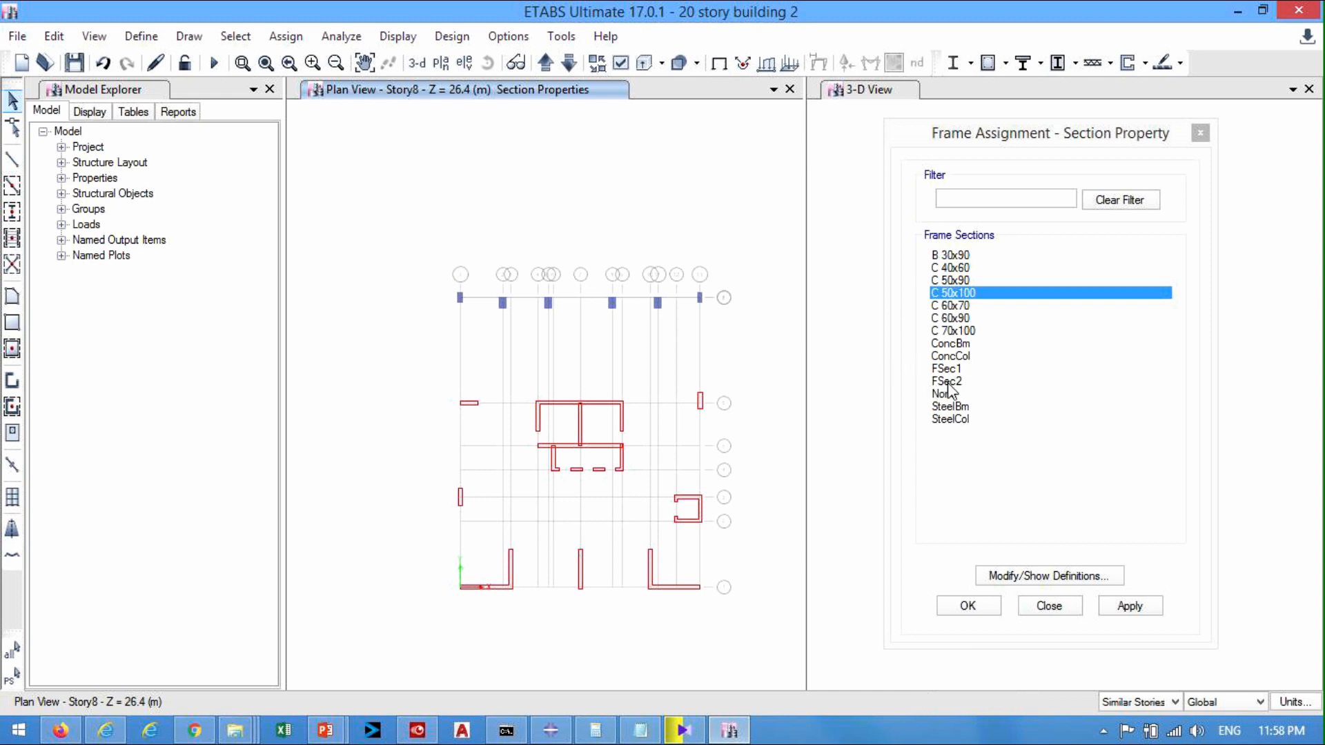
click(956, 318)
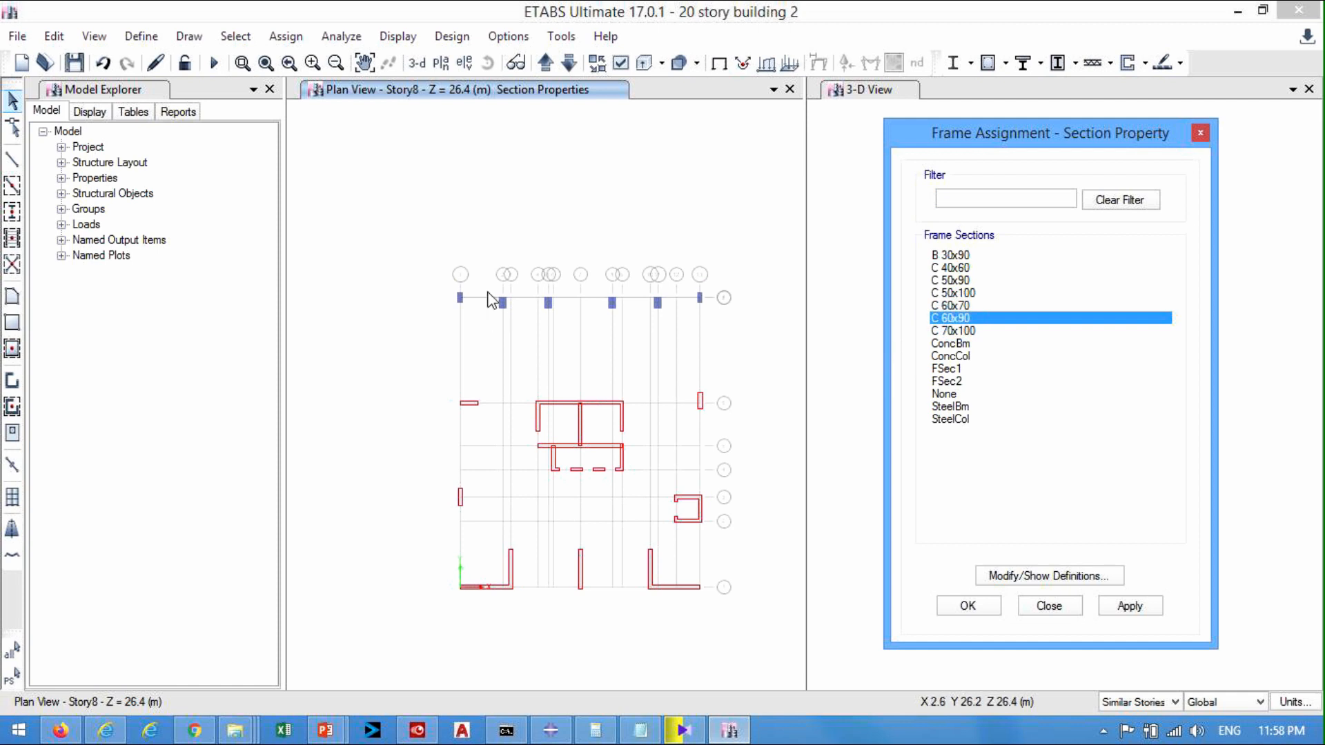
drag(486, 283, 674, 333)
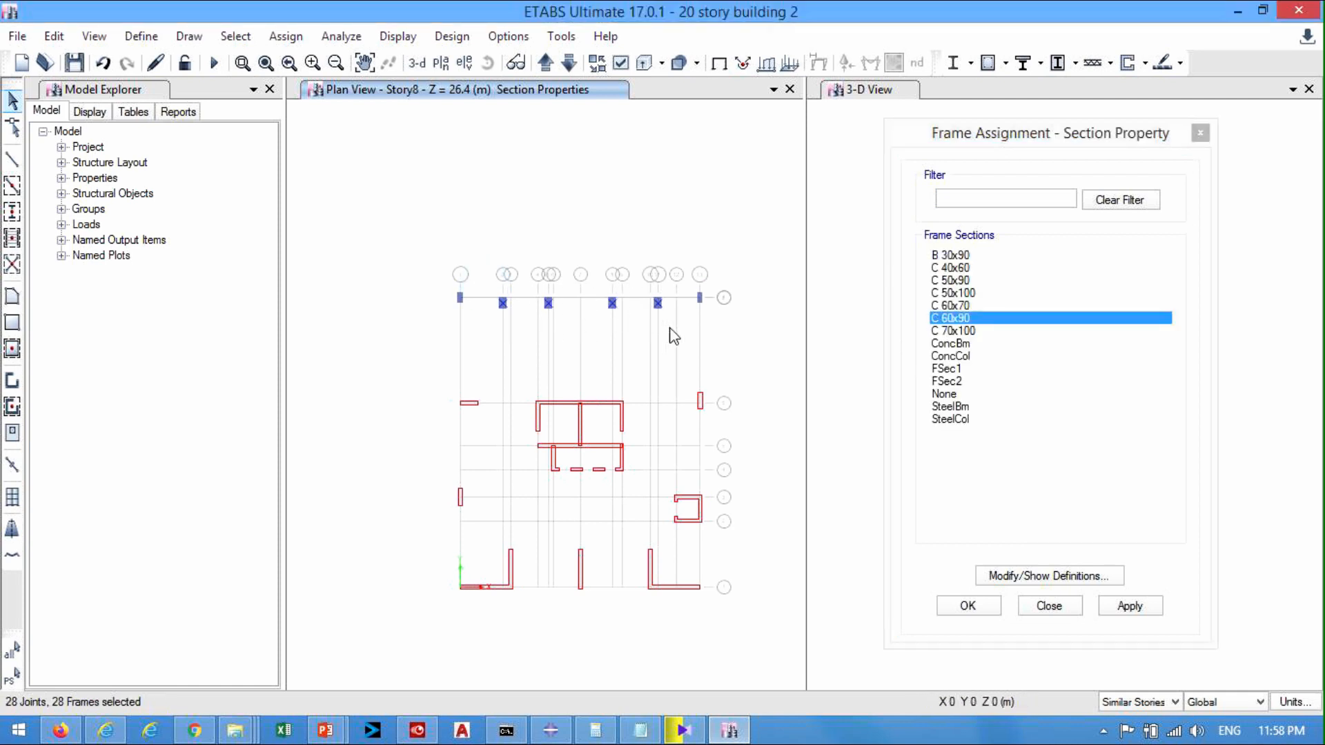
click(1127, 607)
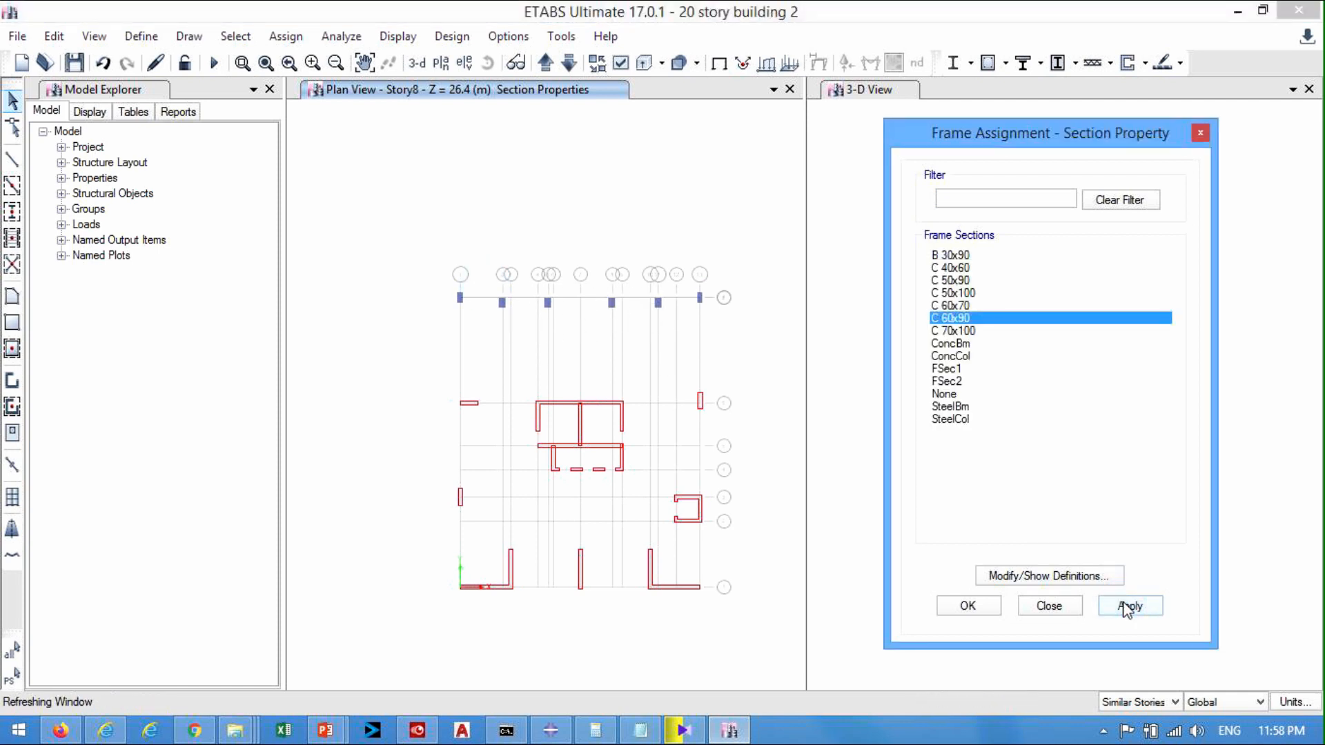
- Assign frame section C 50x90 to the two end columns on the upper grid line of Story8
click(951, 280)
drag(429, 276, 479, 324)
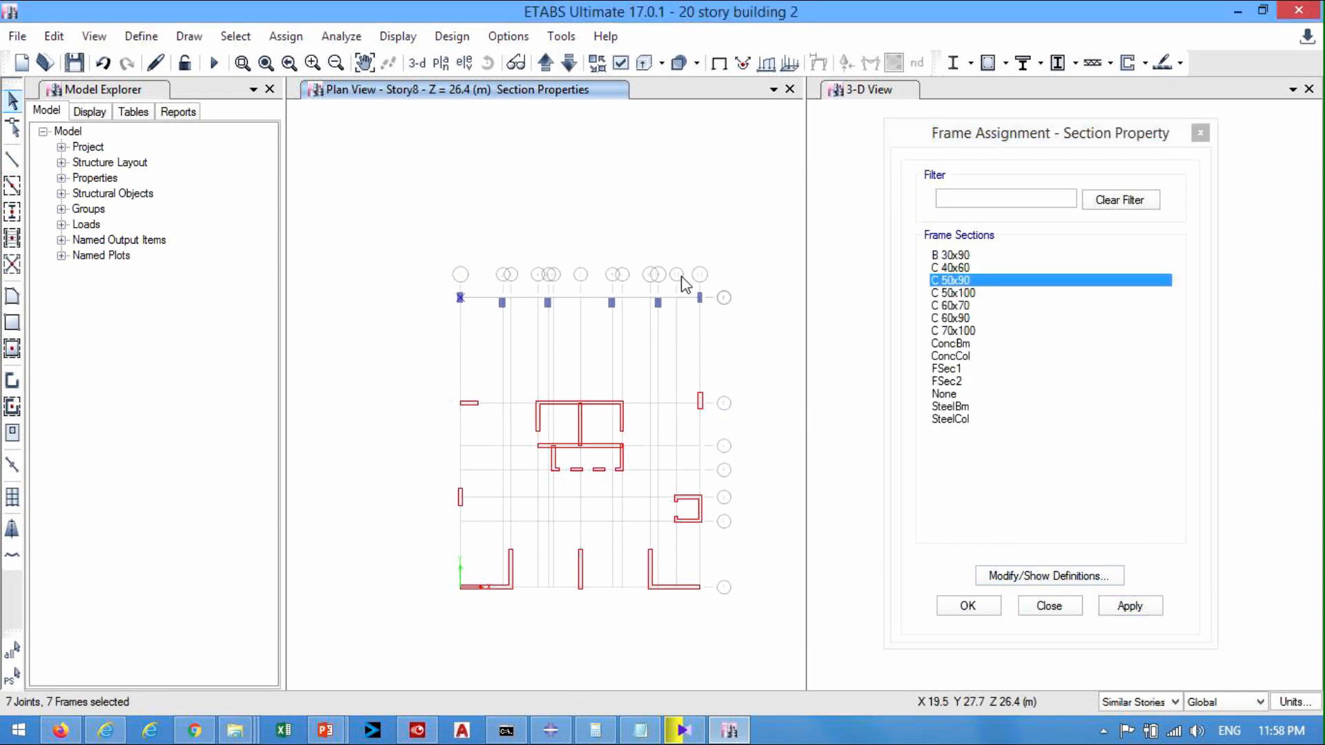
drag(683, 283, 718, 325)
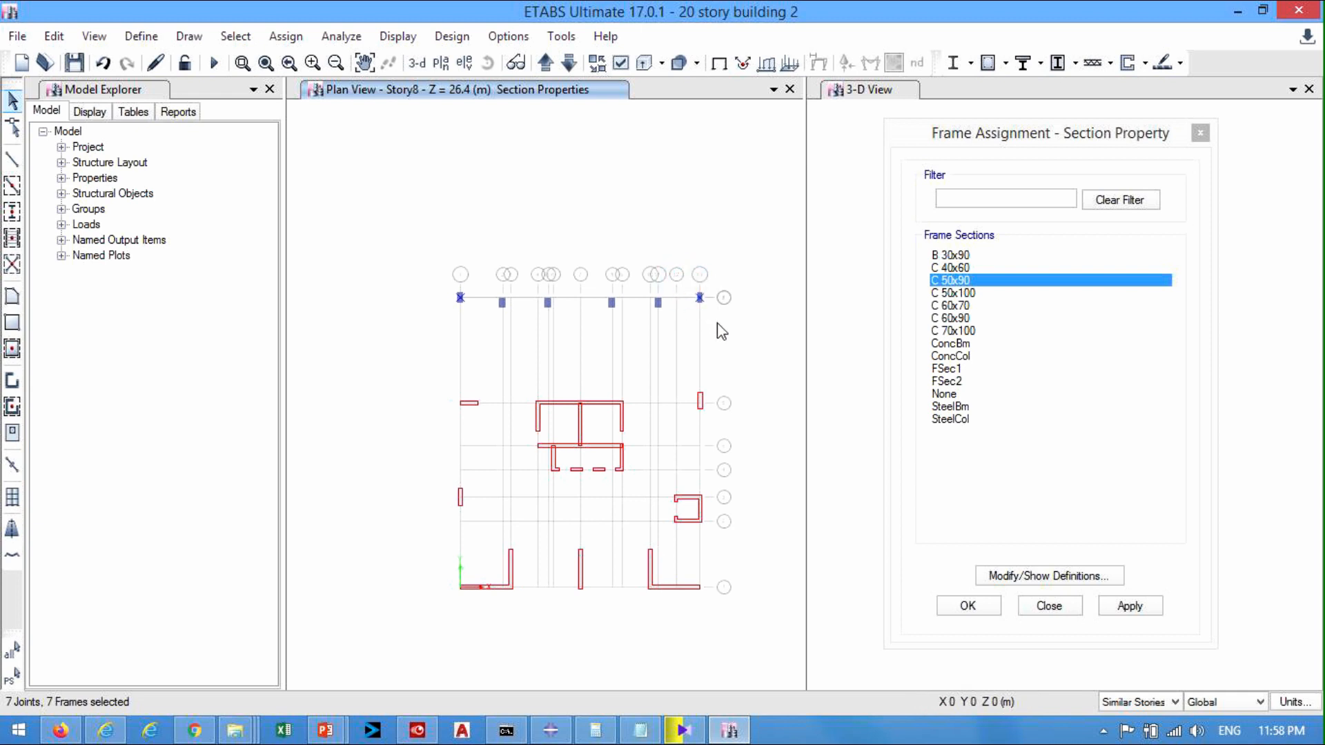
click(1158, 608)
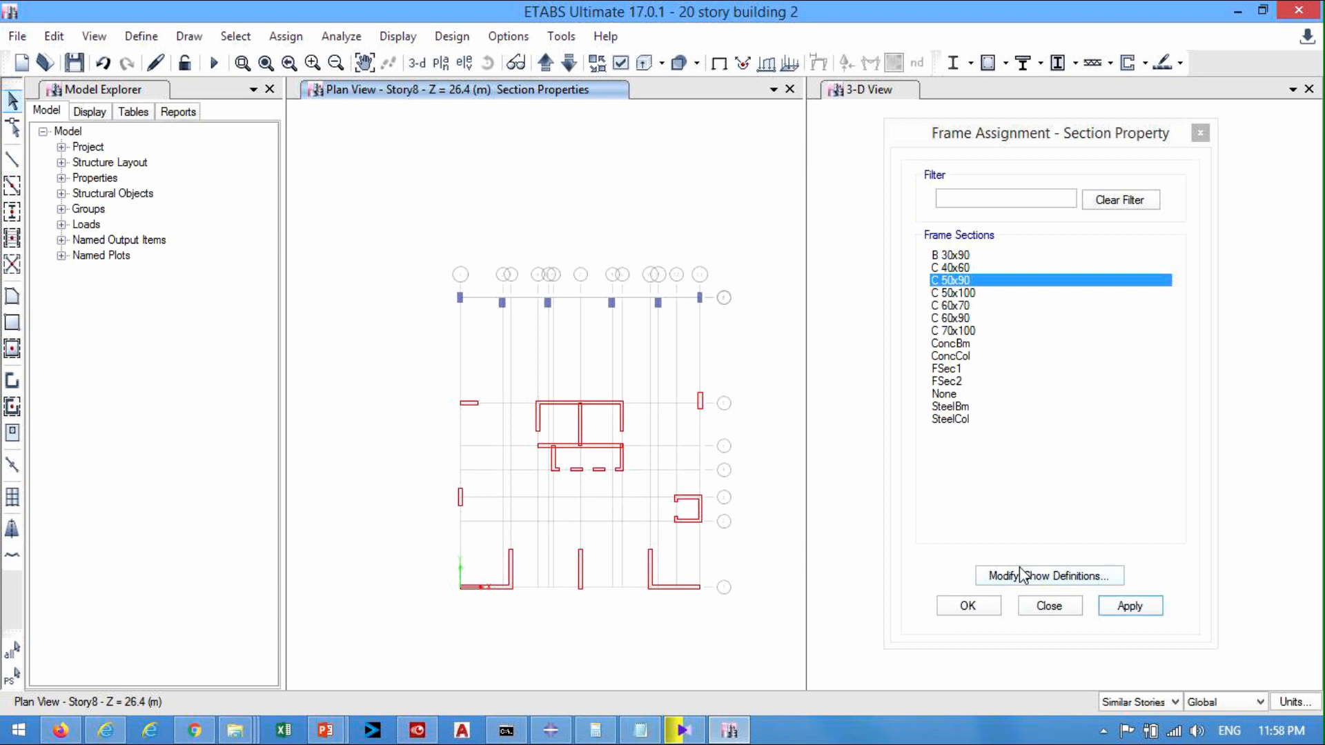
- Display the Story15 level in plan and assign frame section C 60x70 to the four inner columns on its upper grid line
click(441, 64)
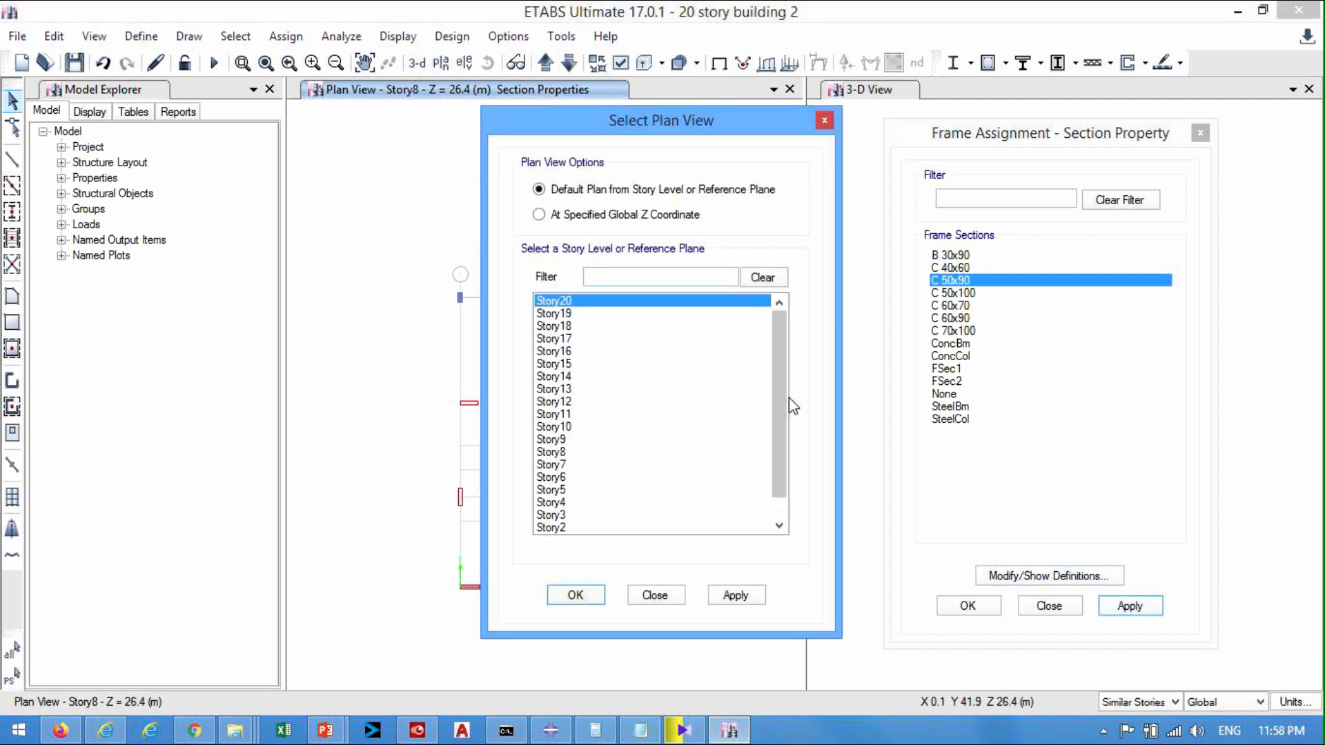
drag(781, 387, 782, 414)
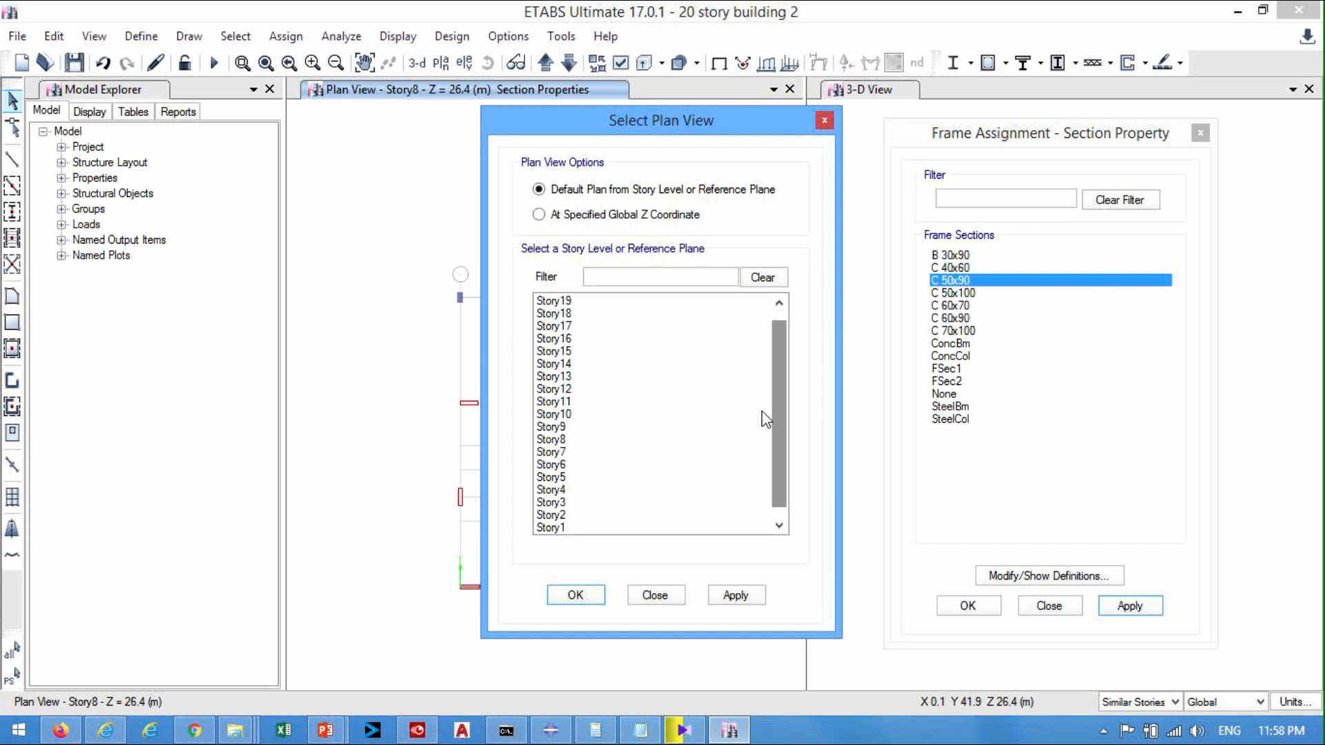
click(563, 354)
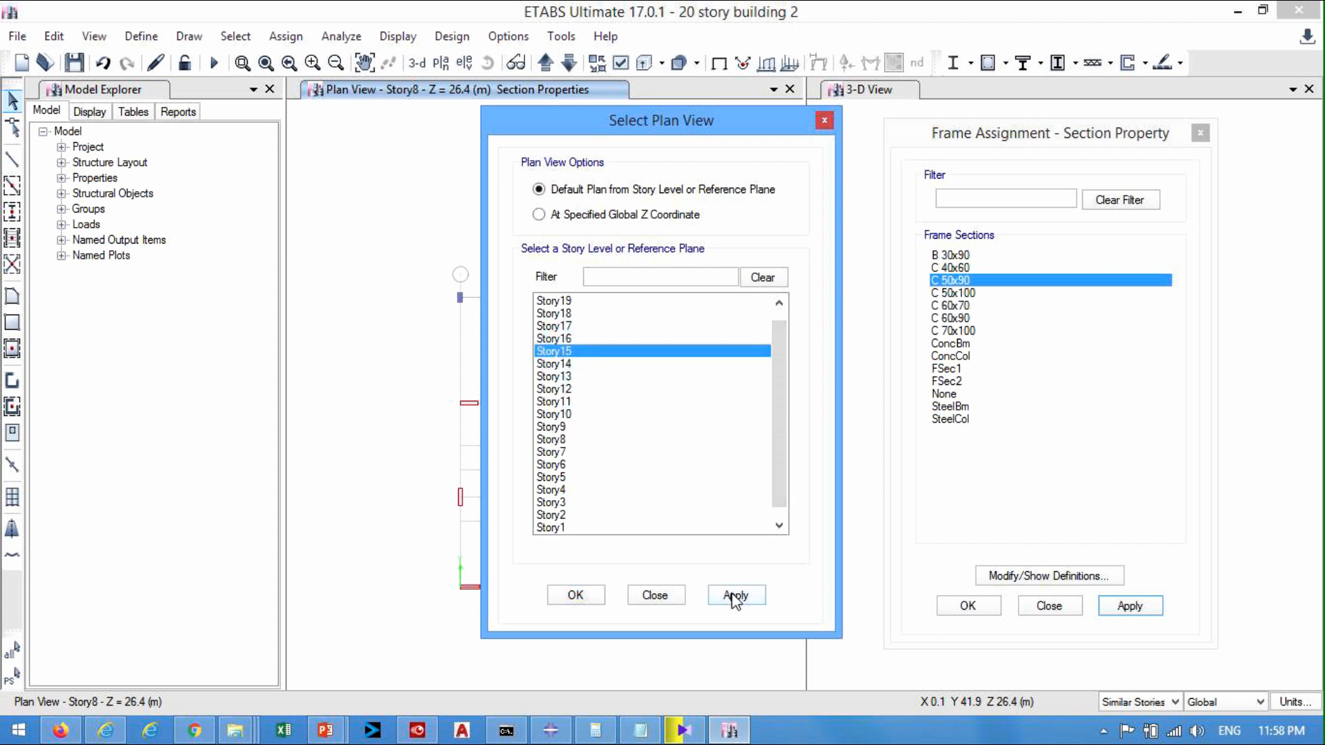
click(588, 598)
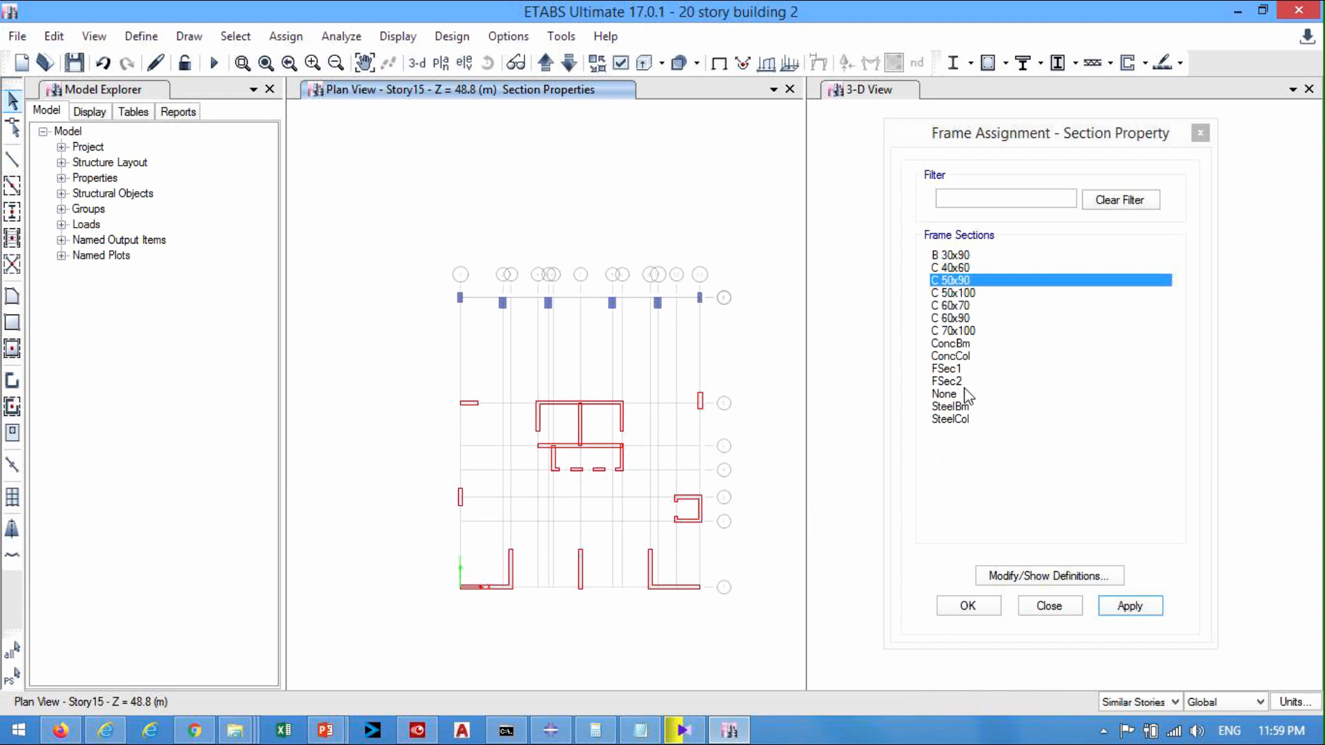
click(952, 305)
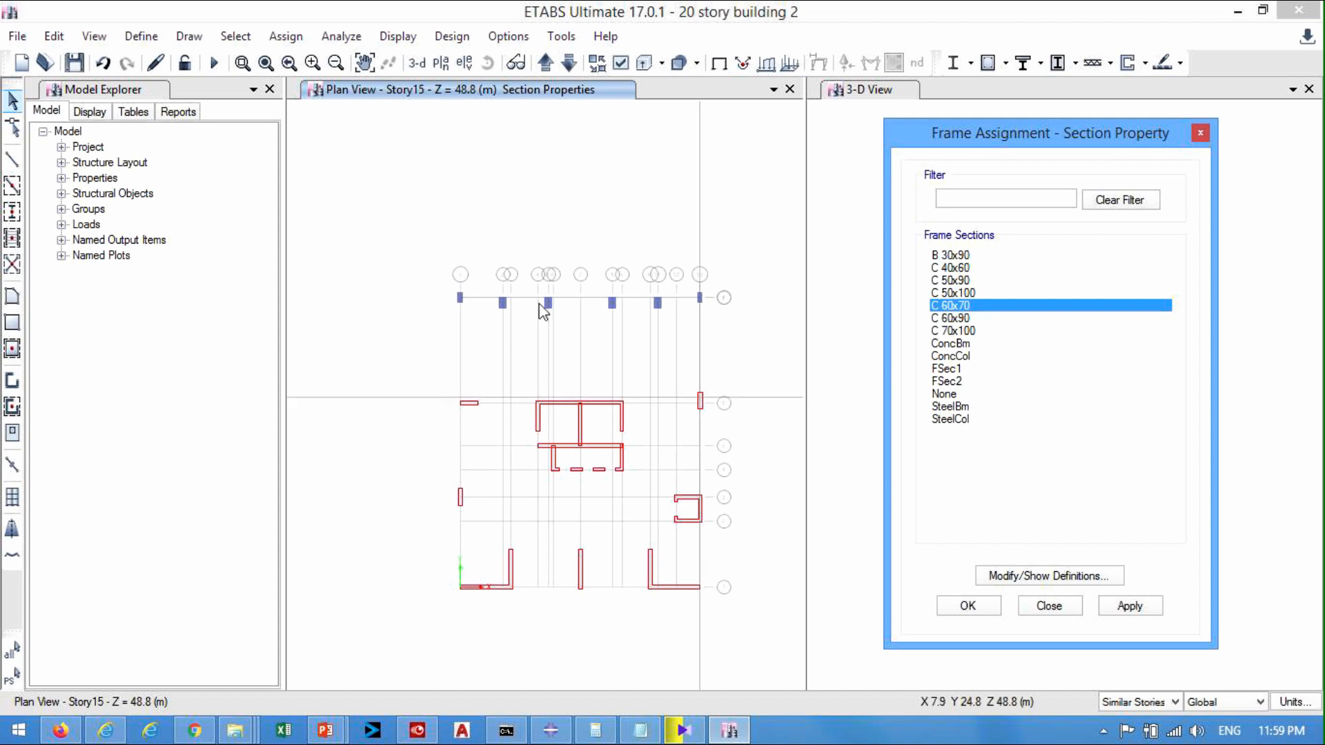
drag(489, 287, 680, 325)
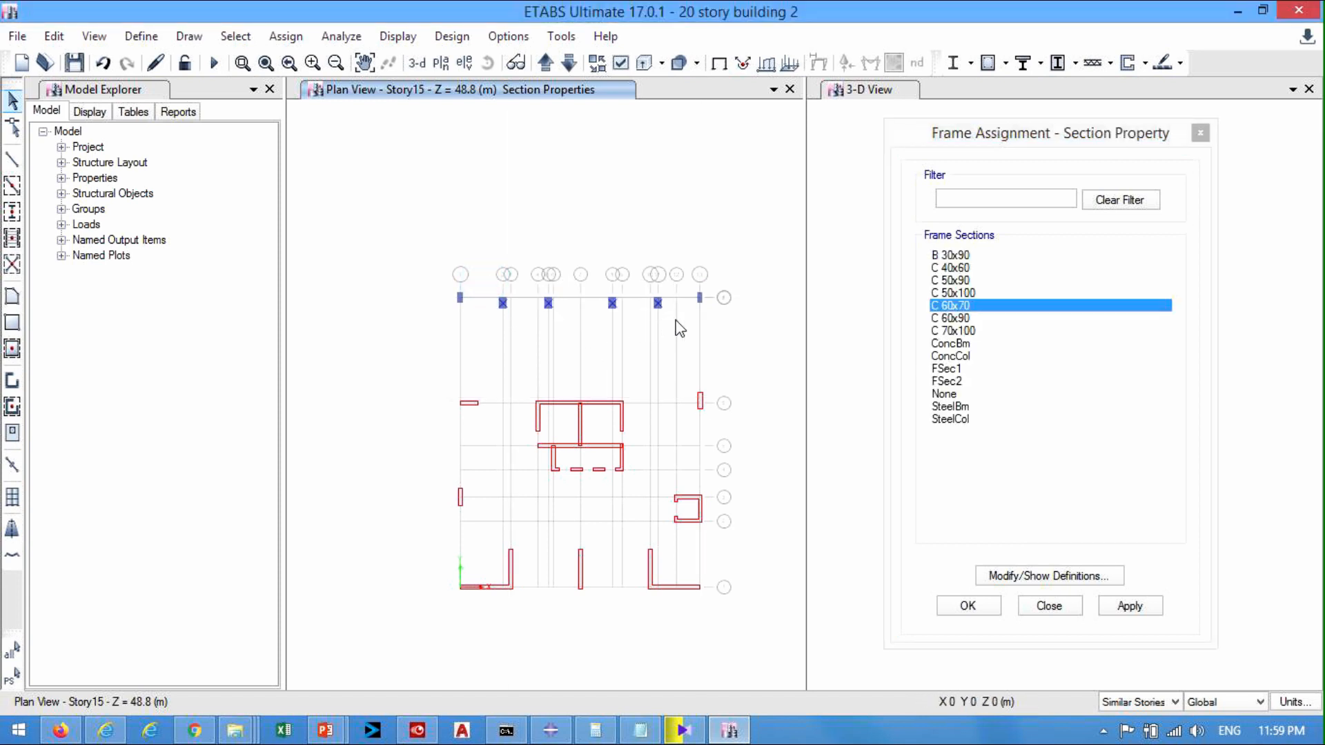
click(1123, 607)
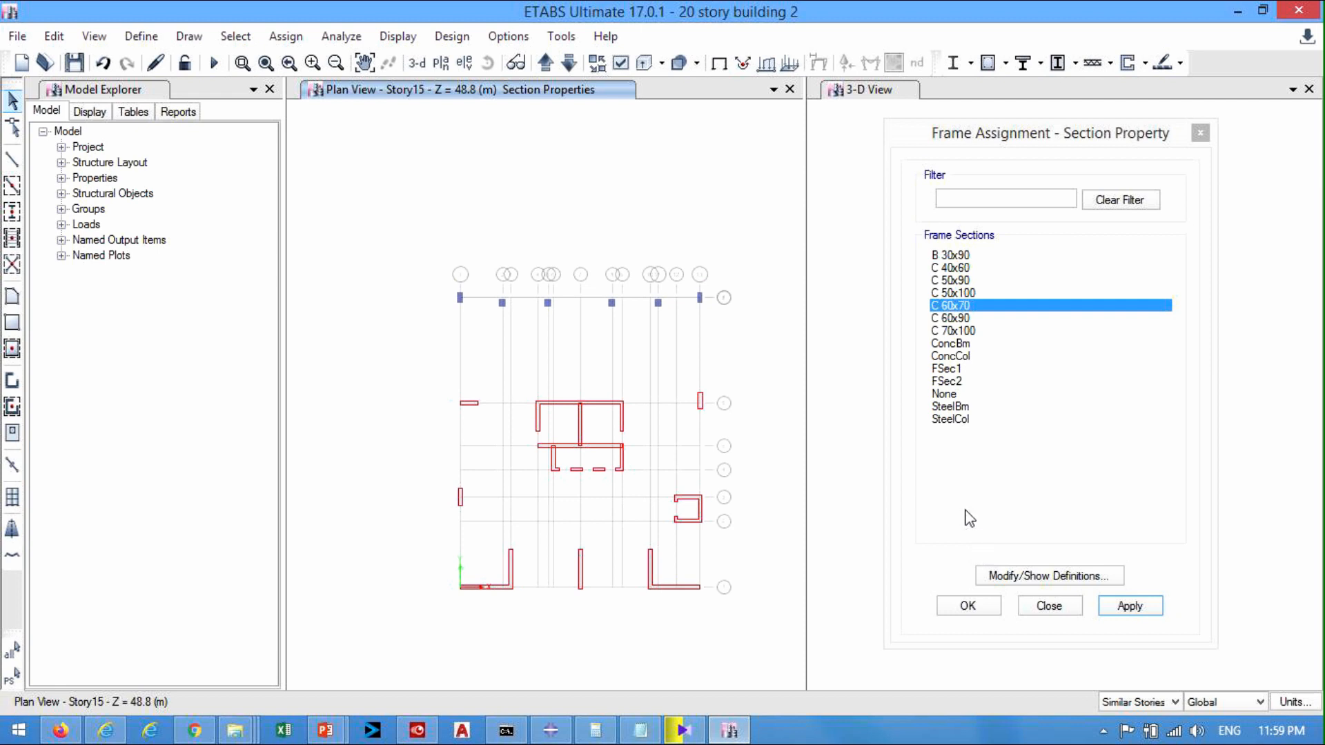
- Assign frame section C 40x60 to the two end columns on the upper grid line of Story15 and finish the frame assignment
click(951, 267)
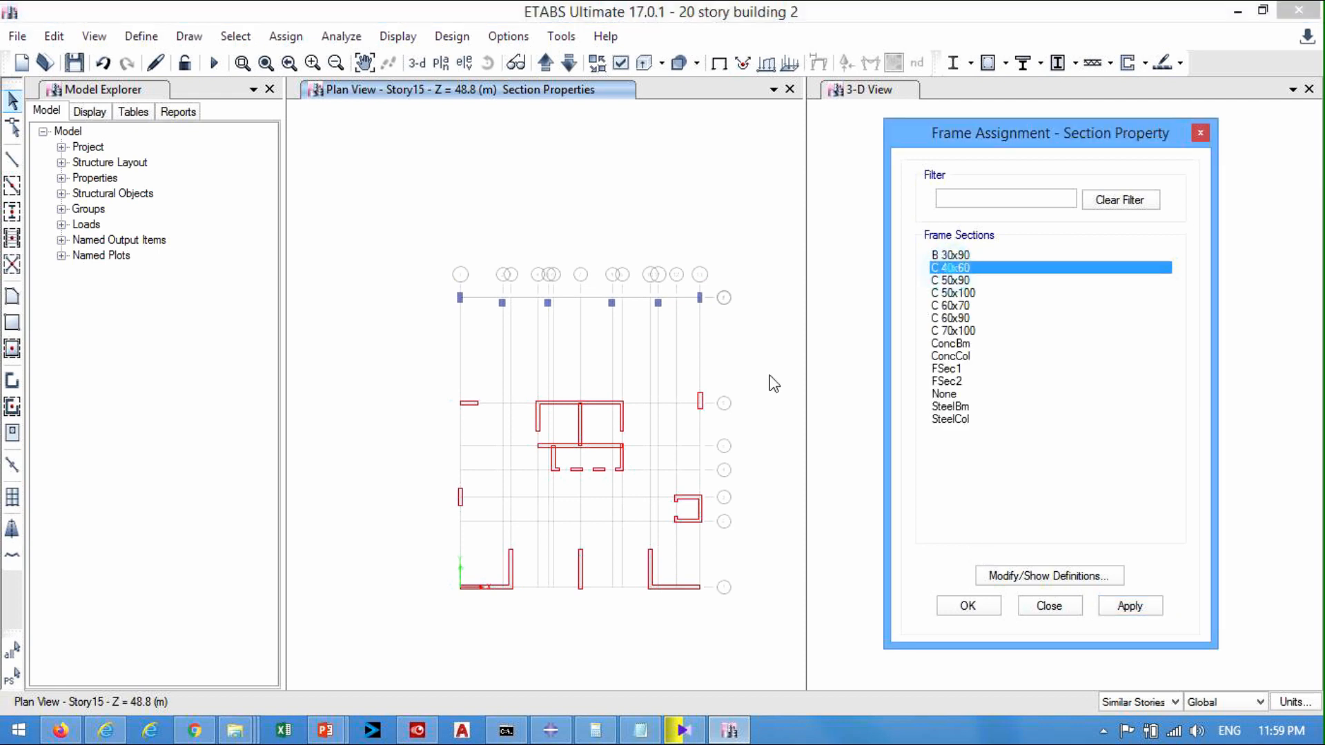
drag(435, 275, 483, 329)
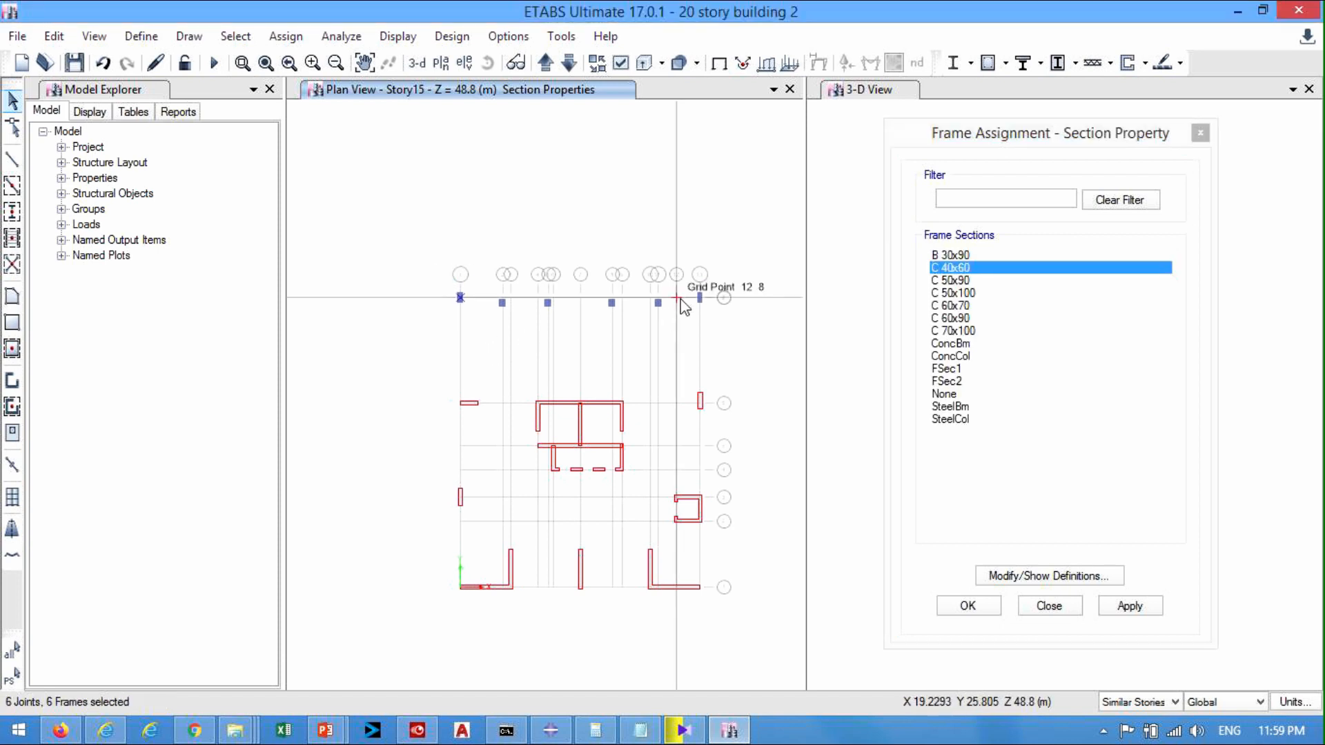
drag(686, 276, 736, 344)
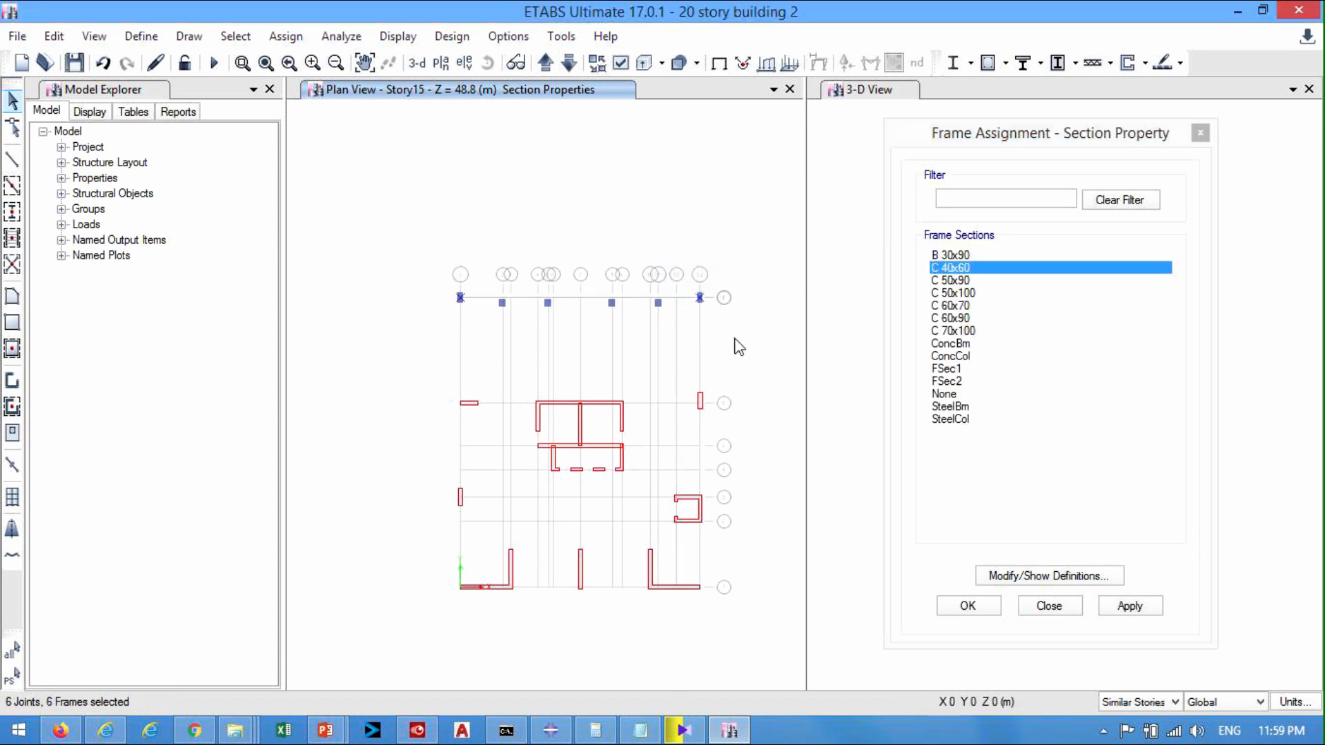
click(1112, 608)
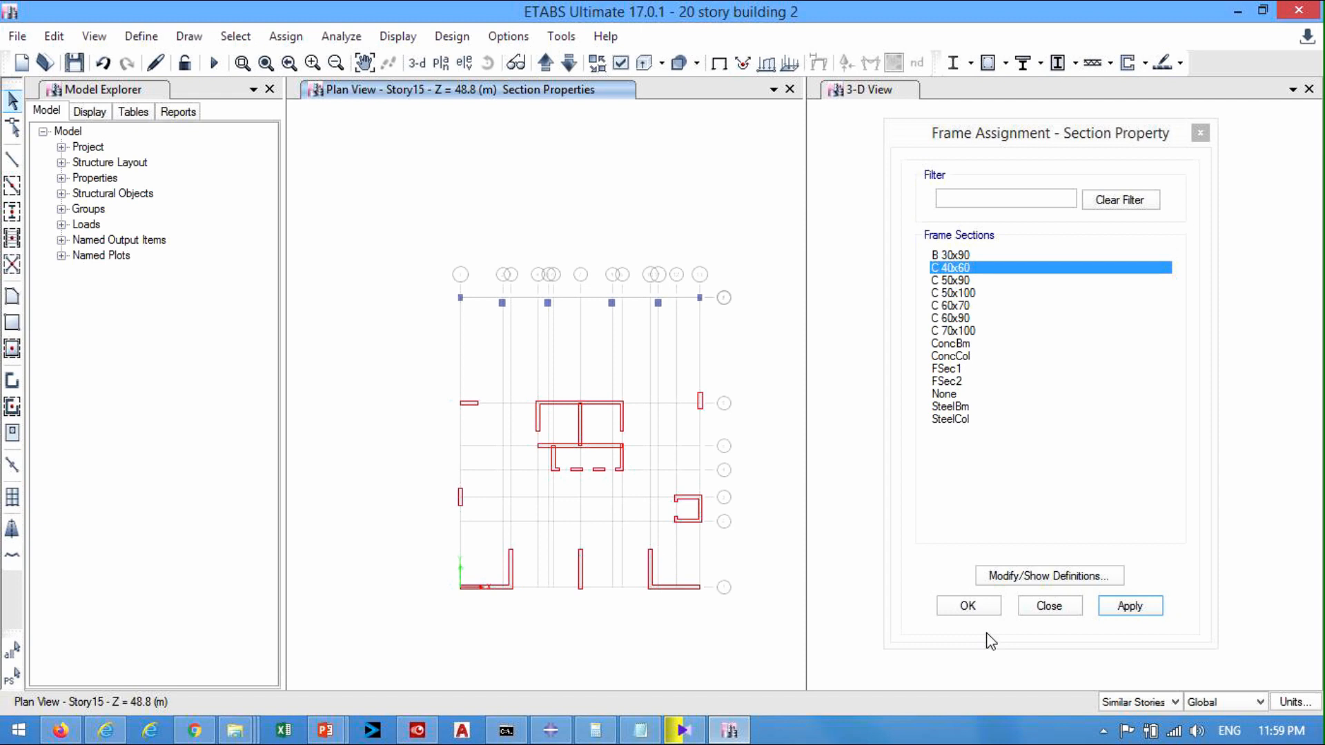
click(969, 607)
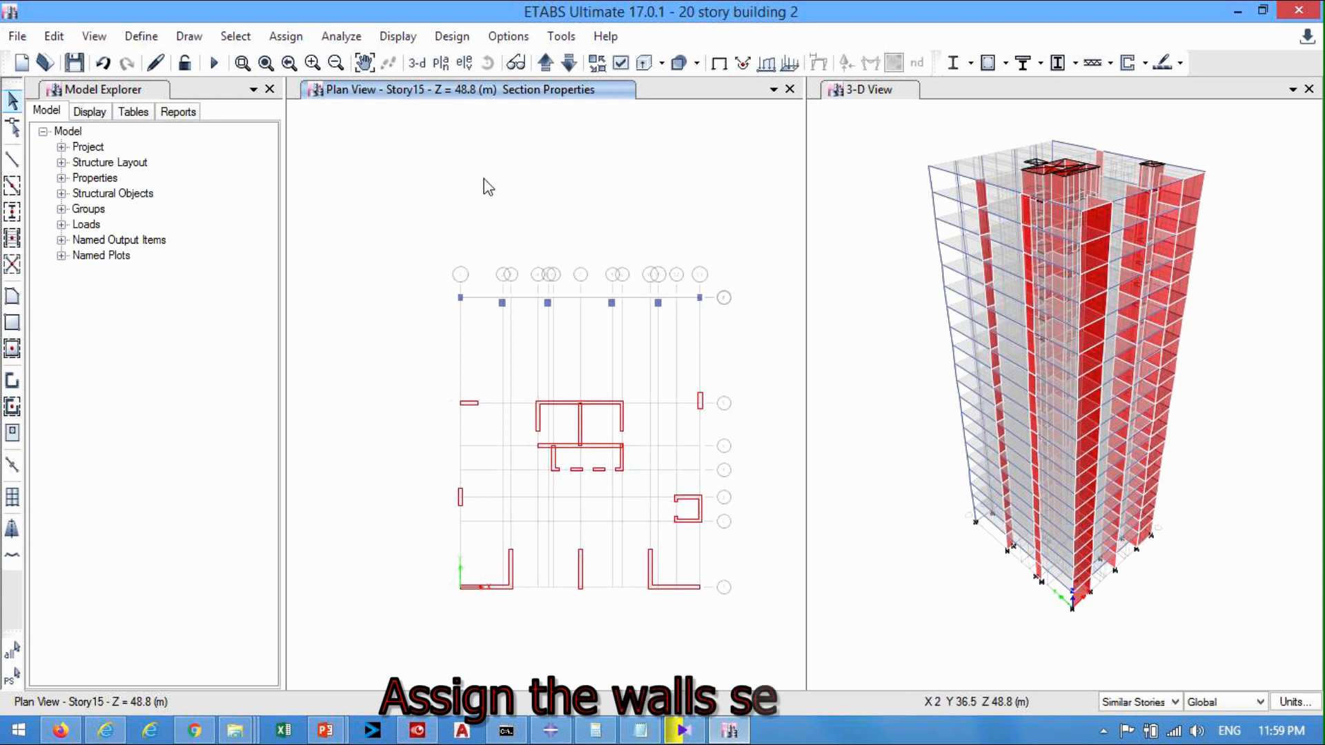
- Start a shell wall section assignment and display the Story1 level in the plan view
click(291, 38)
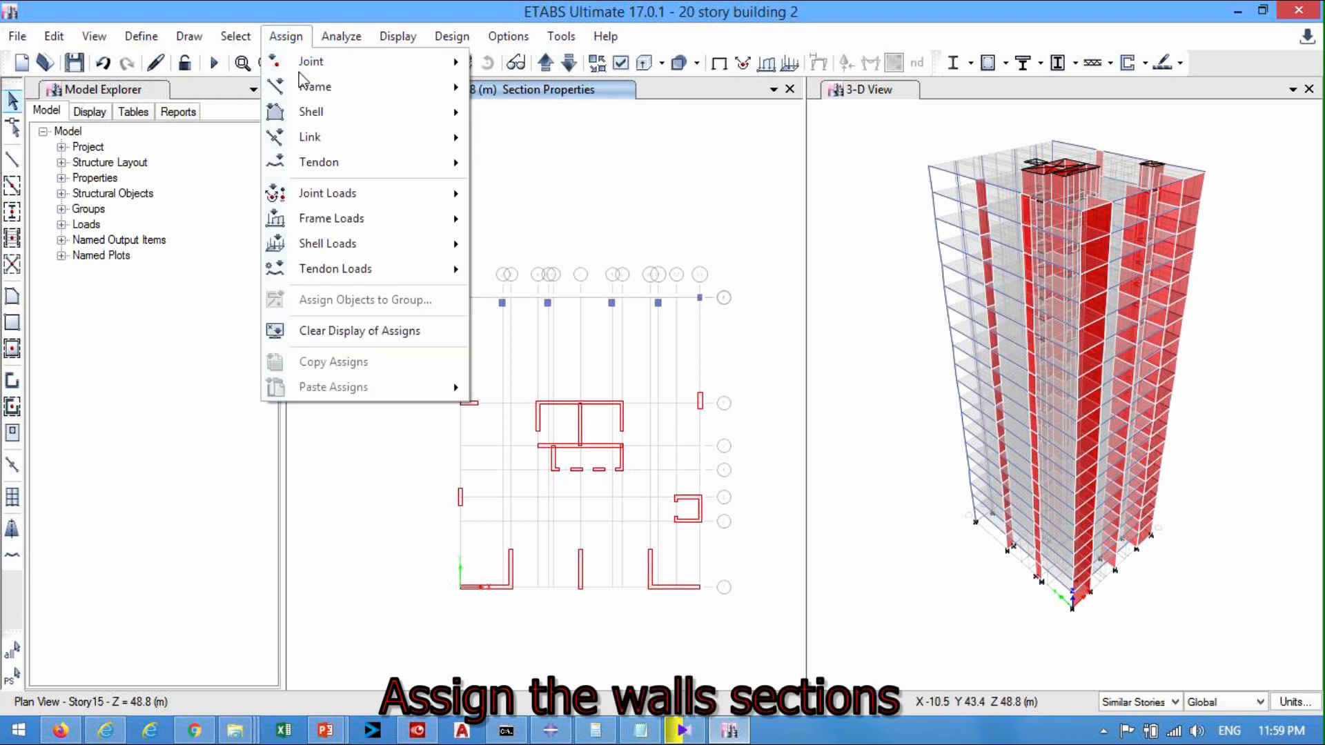
mouse_move(322, 120)
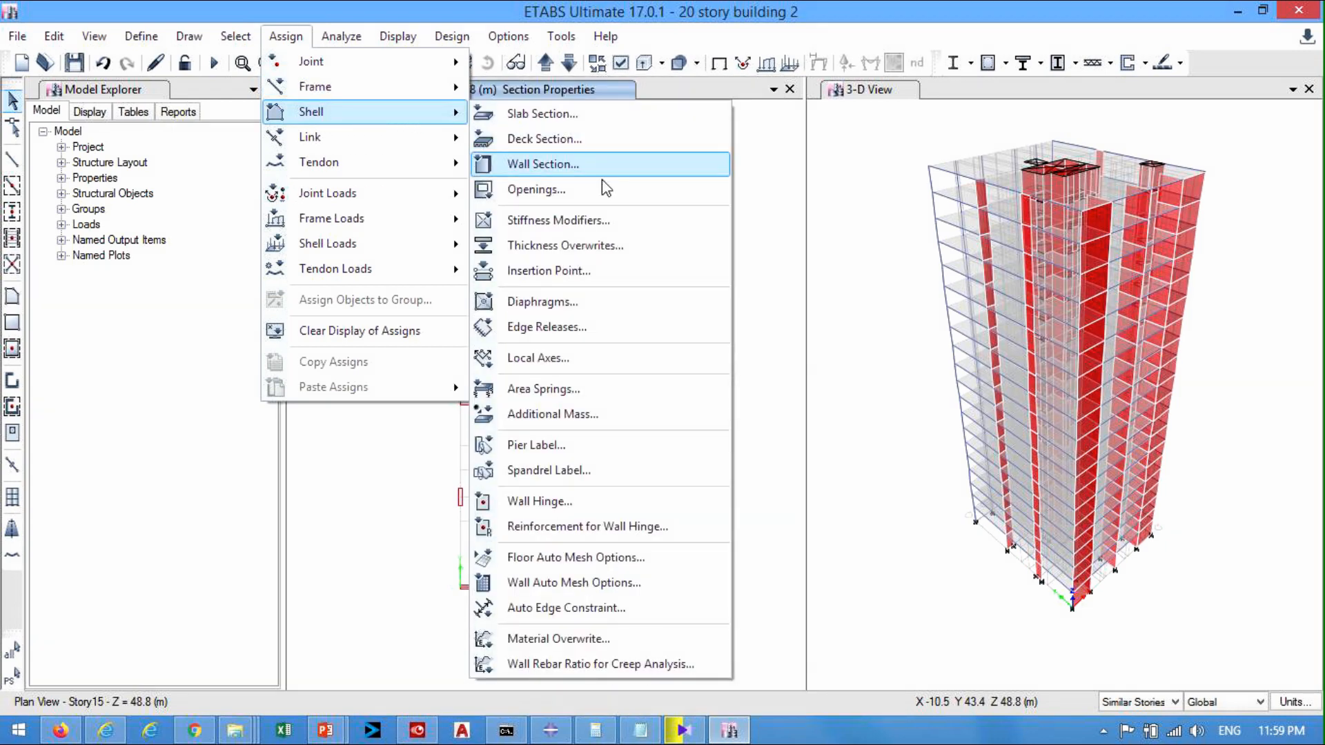
click(552, 166)
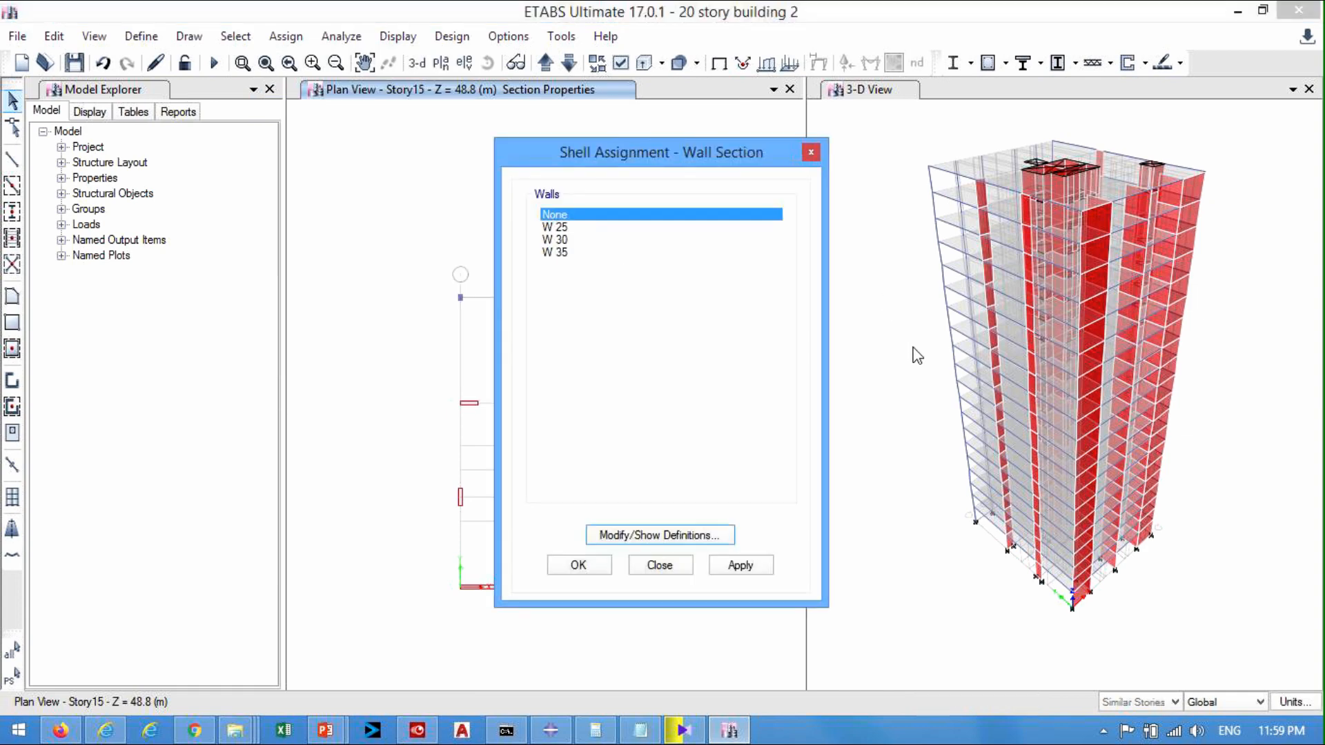
drag(766, 155, 1026, 194)
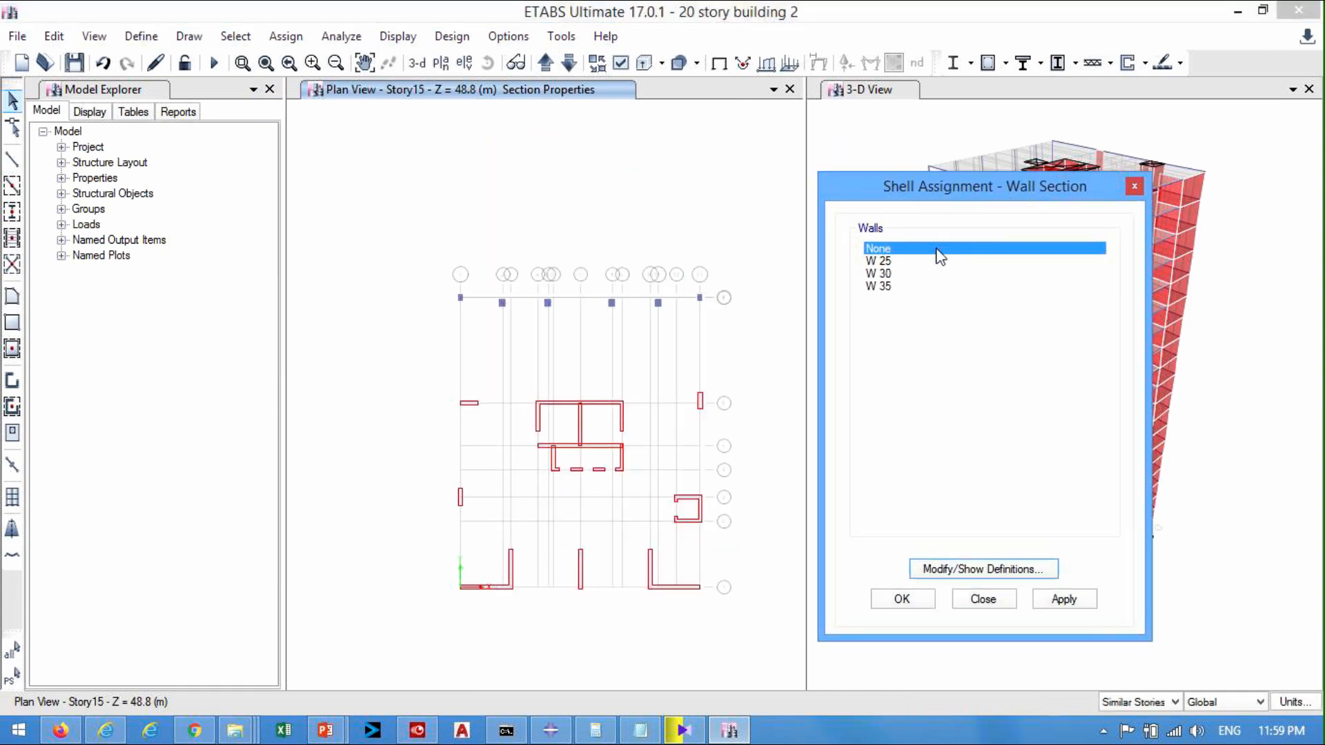
click(441, 63)
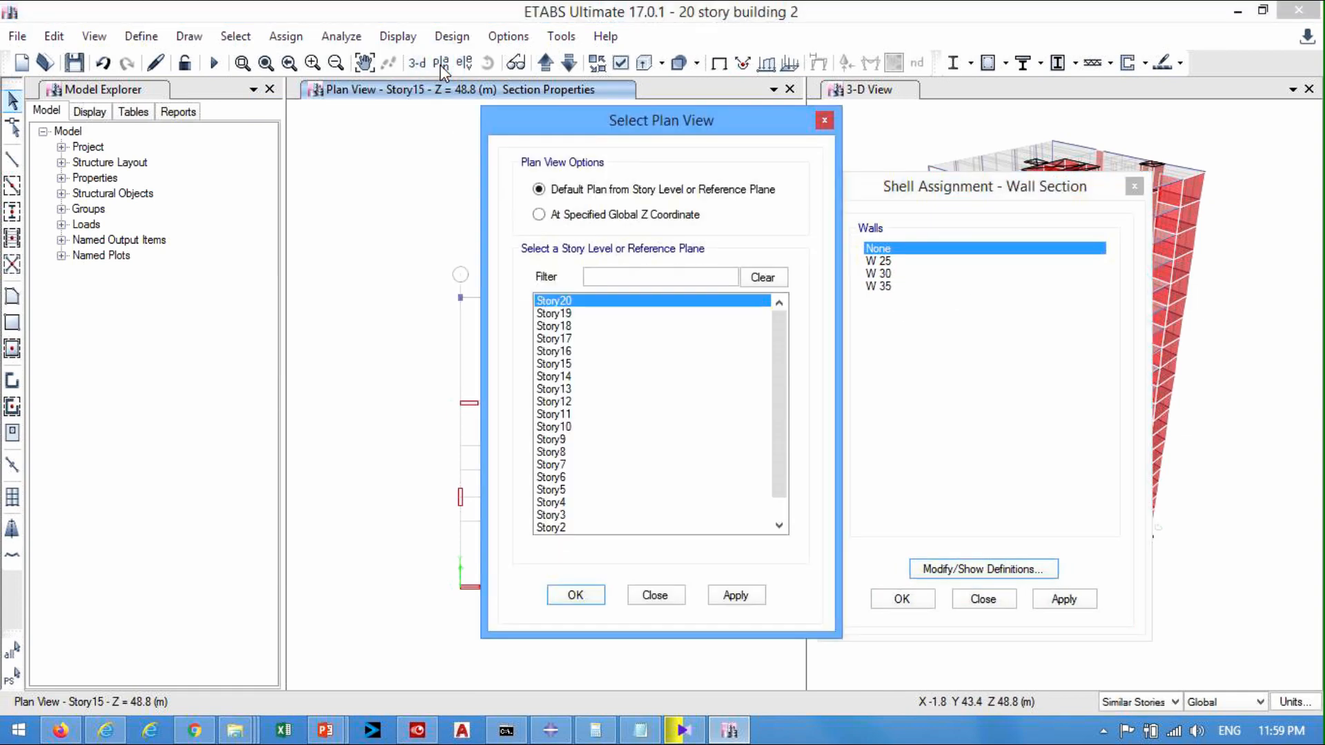
drag(780, 345, 784, 455)
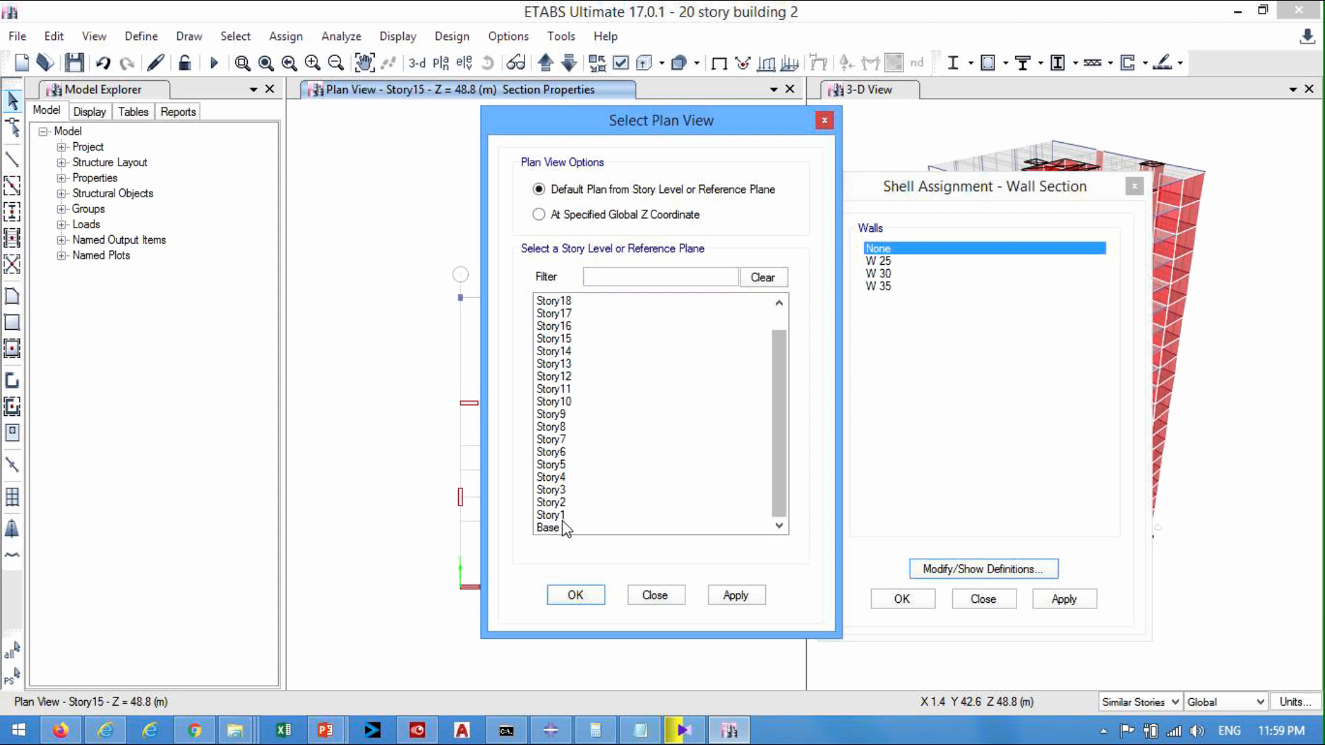
click(556, 514)
click(576, 594)
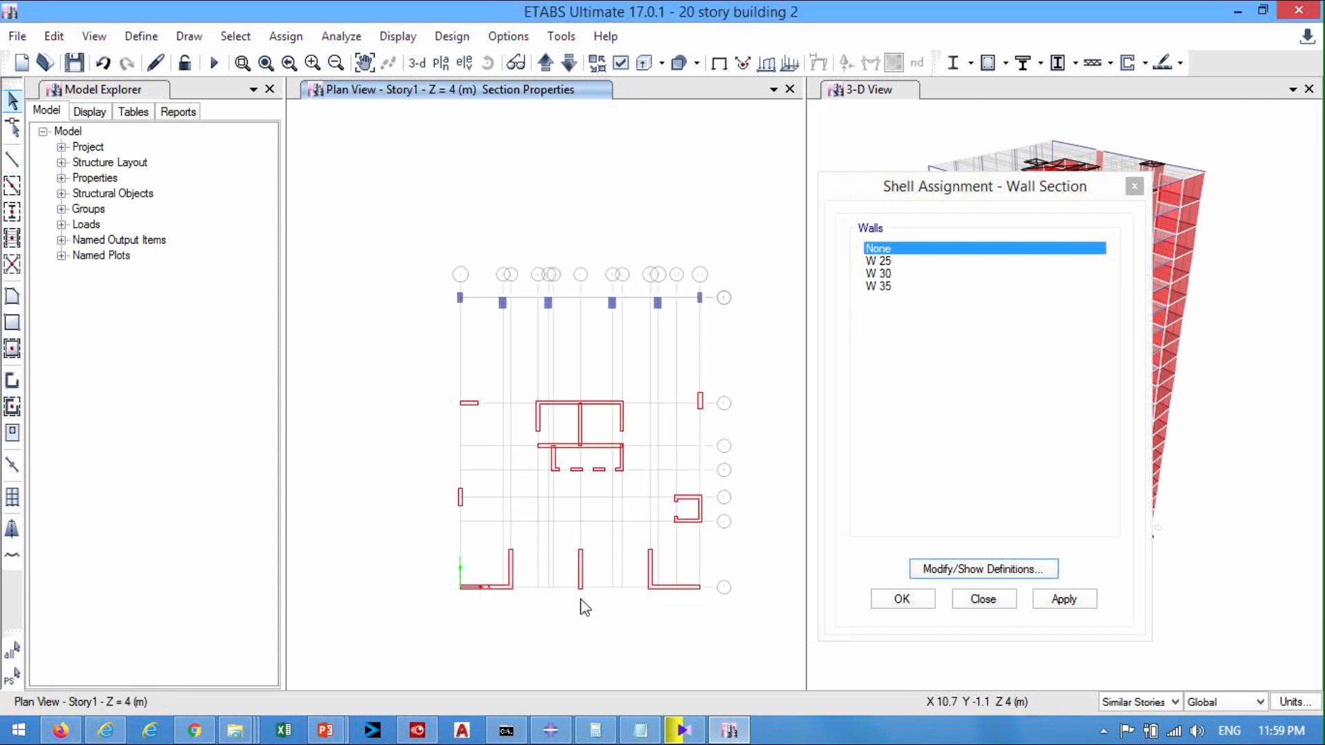
- Assign wall section W 35 to the short side walls and the lower perimeter walls of Story1, excluding the central core and the box-shaped shaft
click(899, 288)
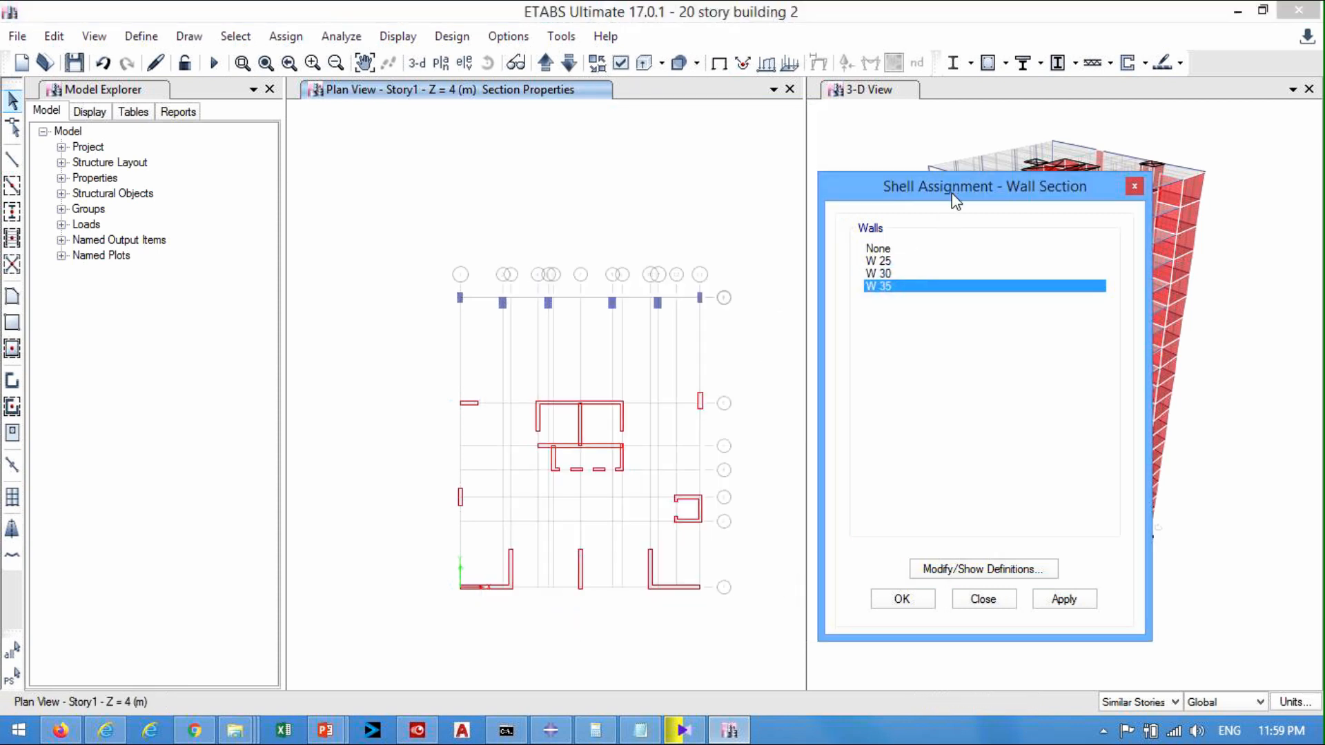
drag(952, 187, 1035, 167)
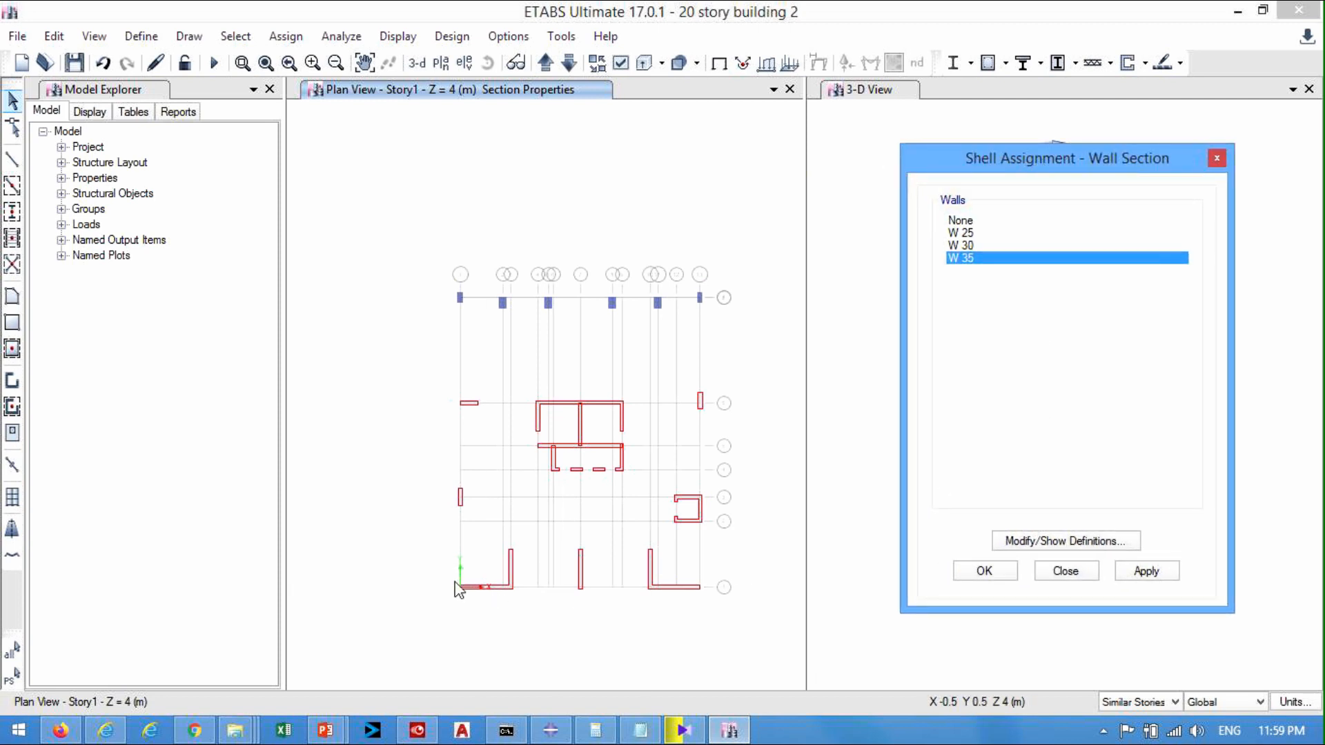
drag(438, 385, 497, 443)
drag(435, 485, 721, 612)
drag(678, 368, 718, 437)
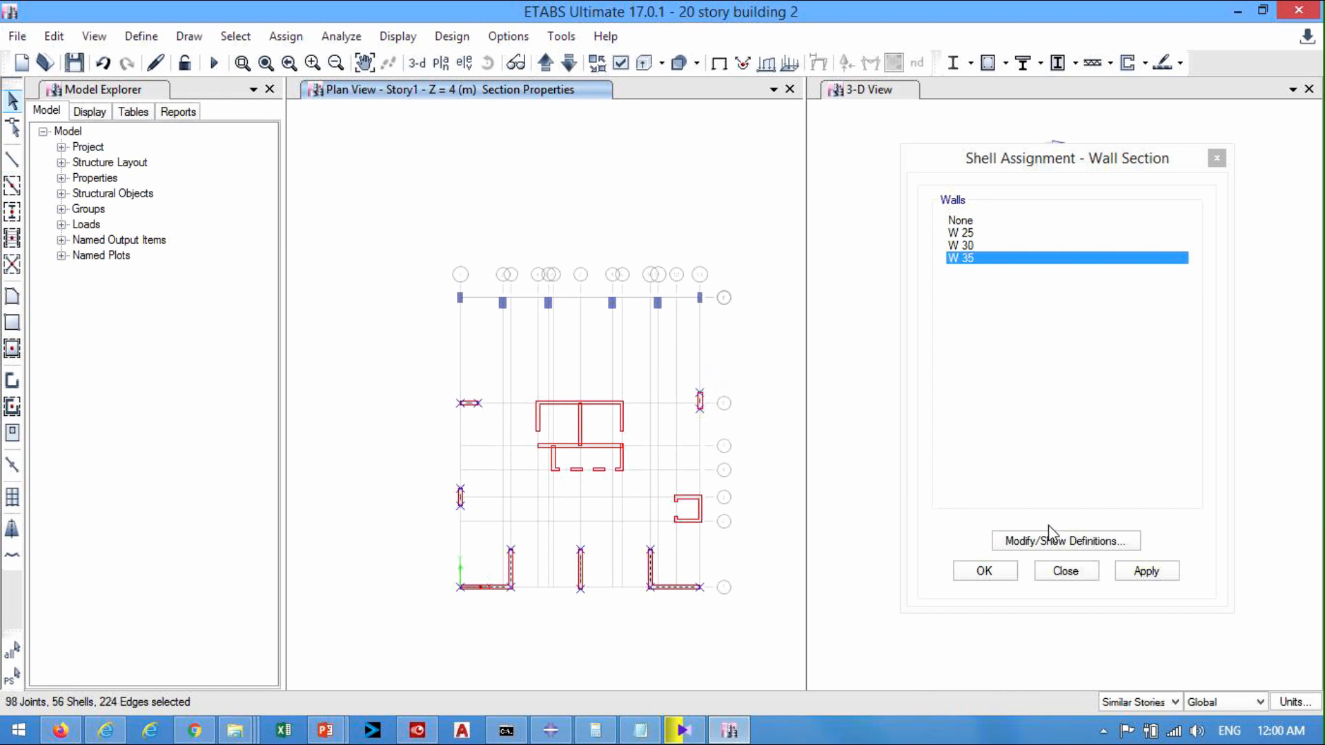
click(1146, 572)
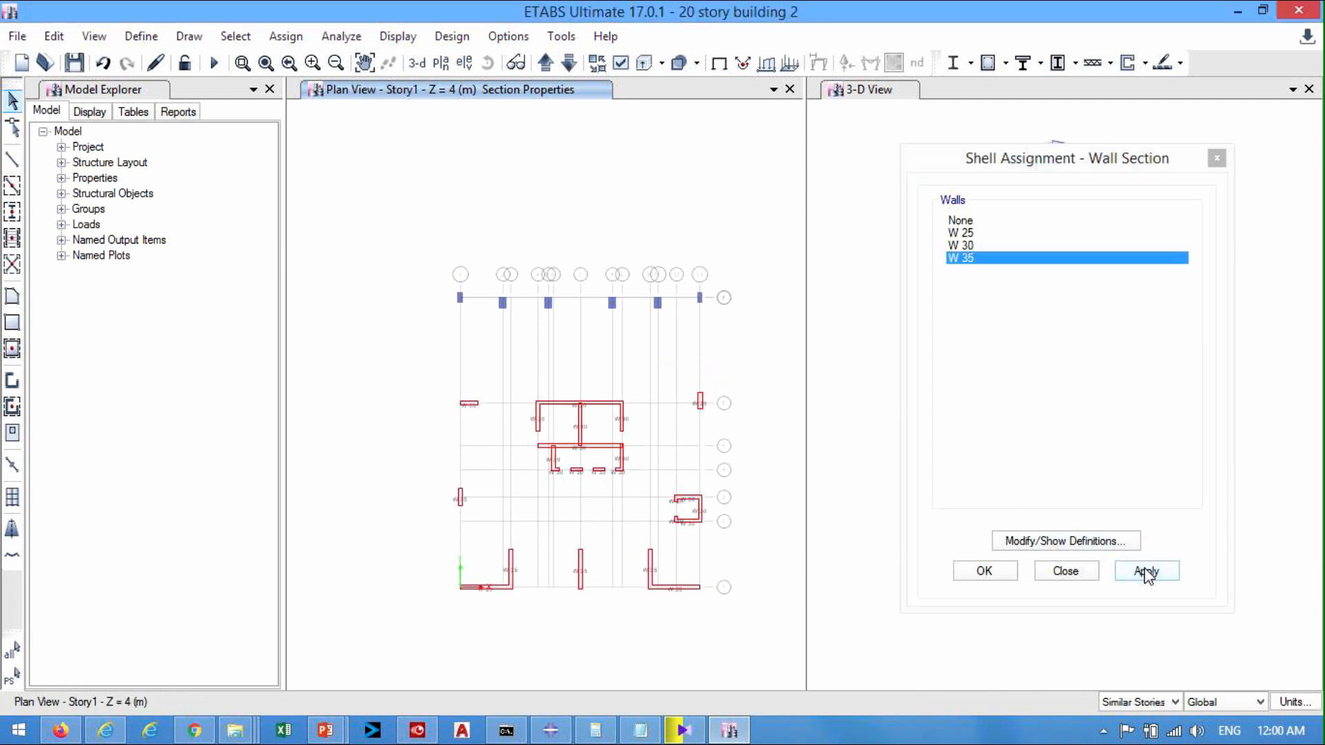
- Display the Story8 level in the plan view for the wall section assignment
click(441, 64)
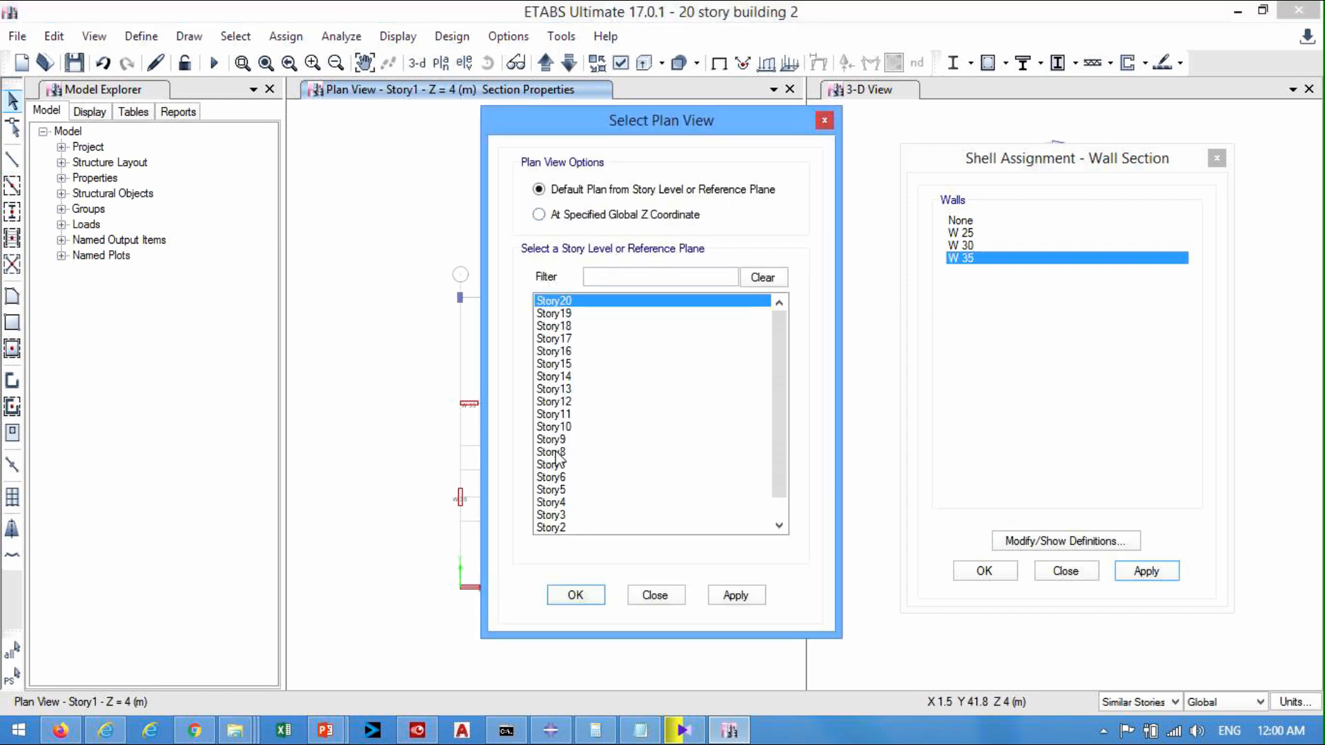
click(556, 452)
click(575, 596)
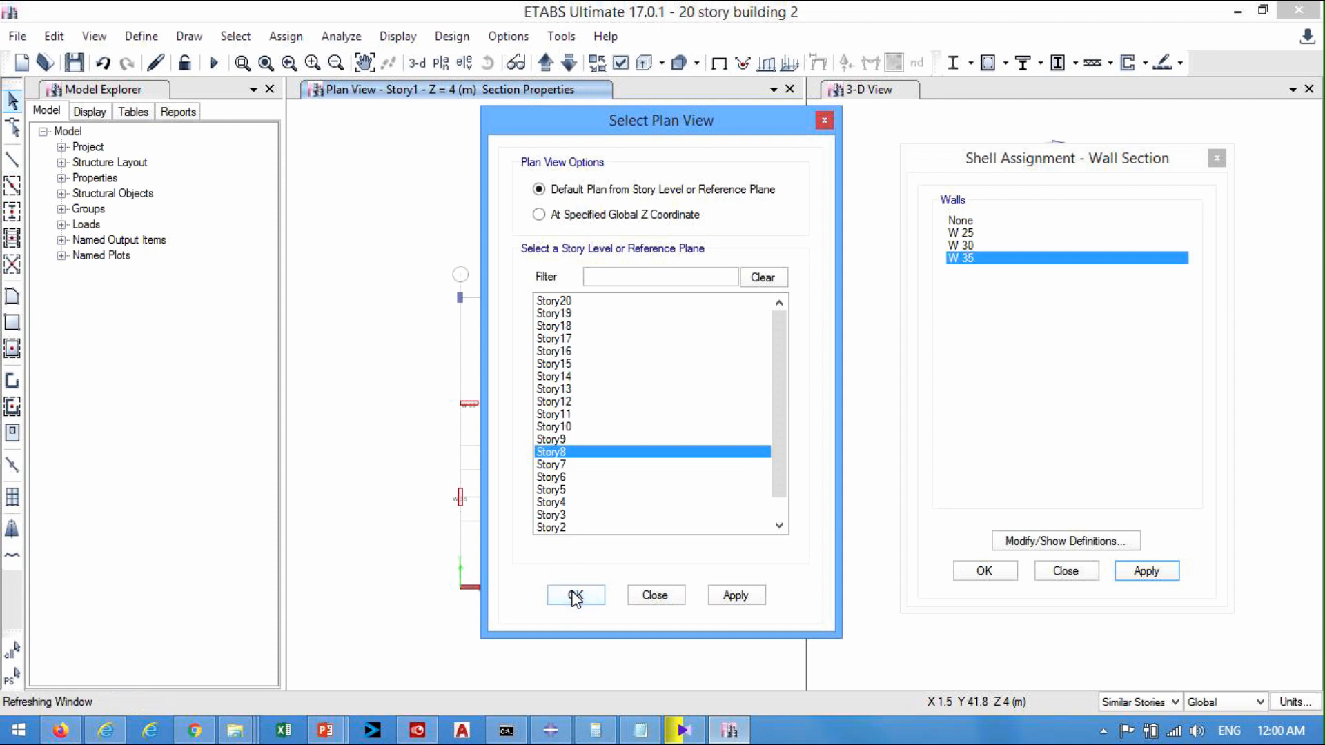
- Assign wall section W 30 to the short side walls and lower perimeter walls of Story8, excluding the central core and the box-shaped shaft
click(960, 247)
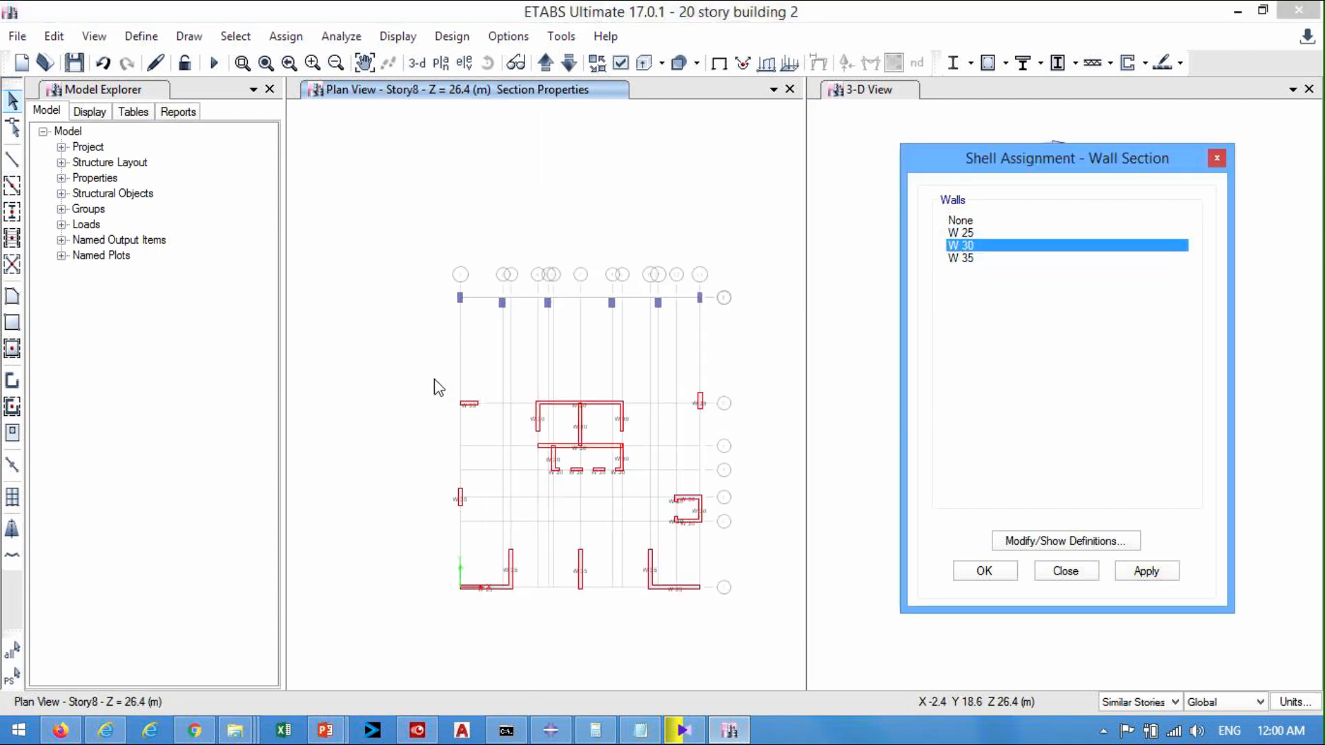
drag(429, 381, 724, 621)
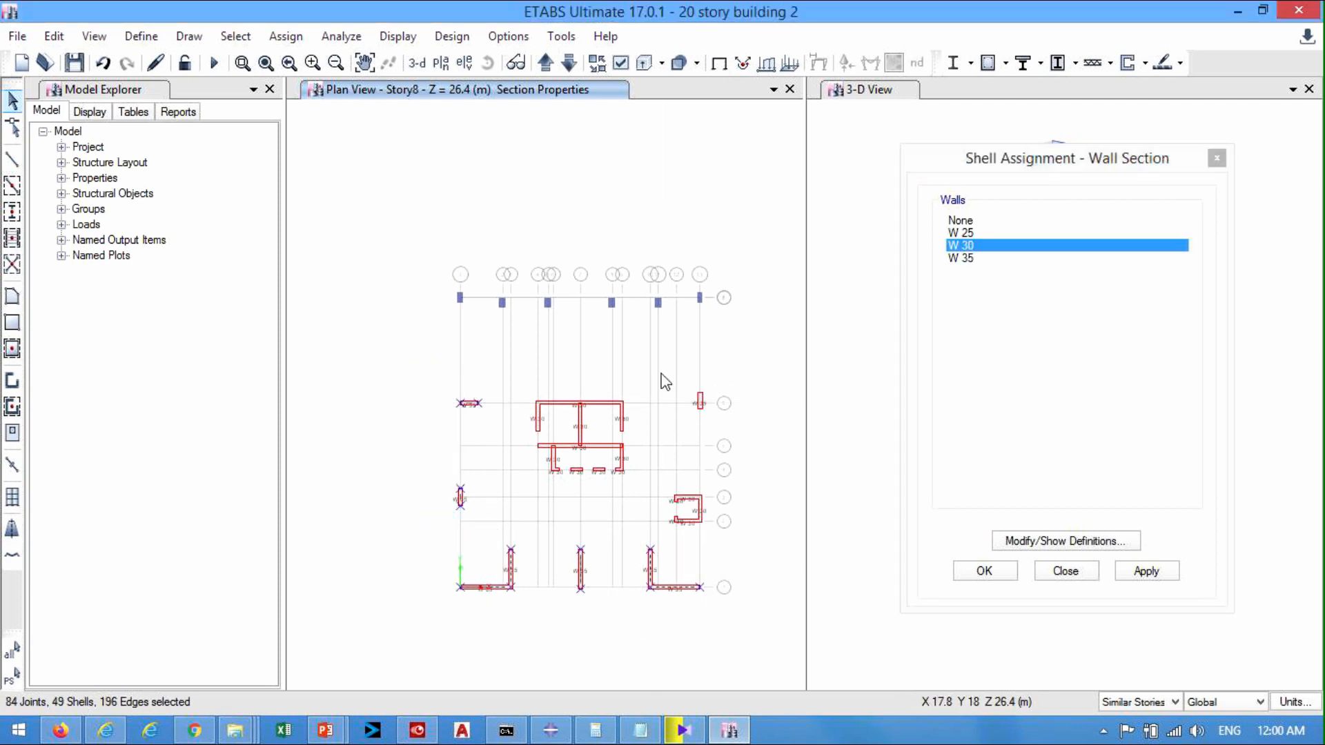
drag(668, 370, 721, 442)
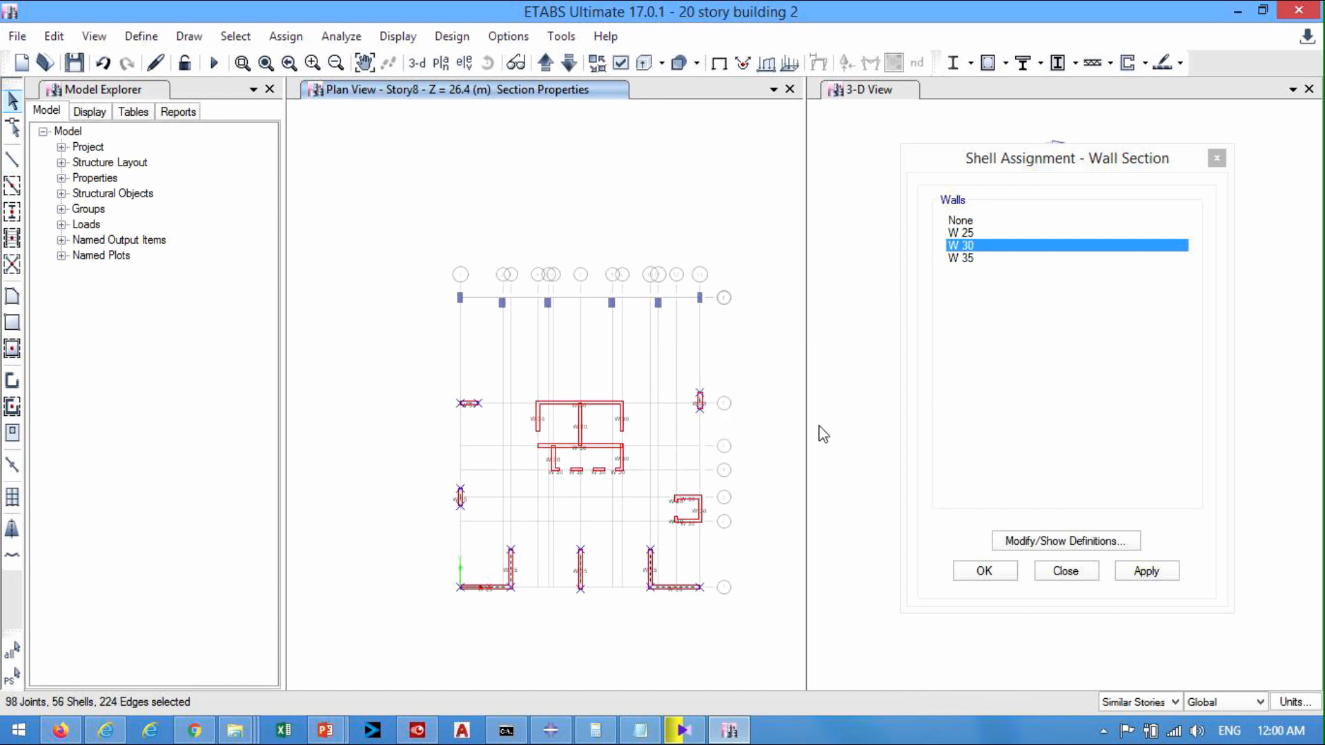
click(1147, 572)
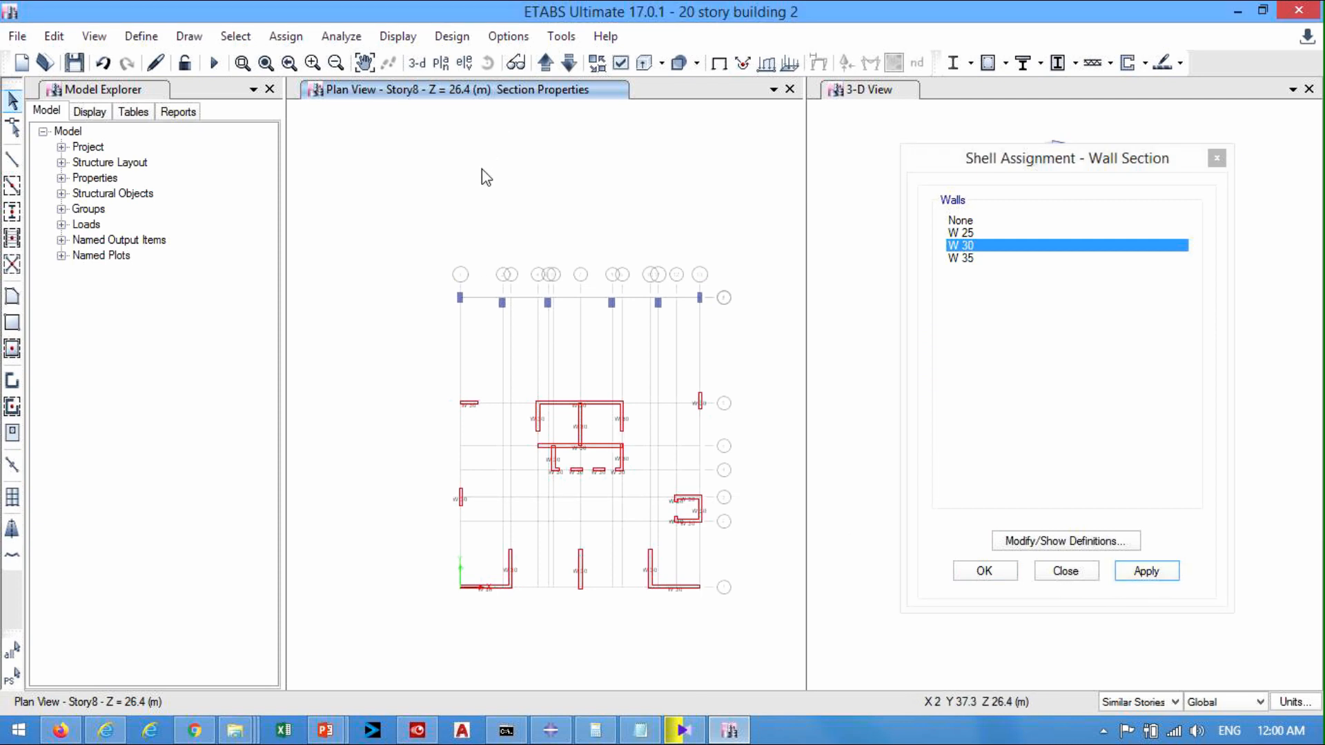
- Display the Story15 plan and assign wall section W 25 to its short side walls and lower perimeter walls, excluding the core and shaft
click(443, 64)
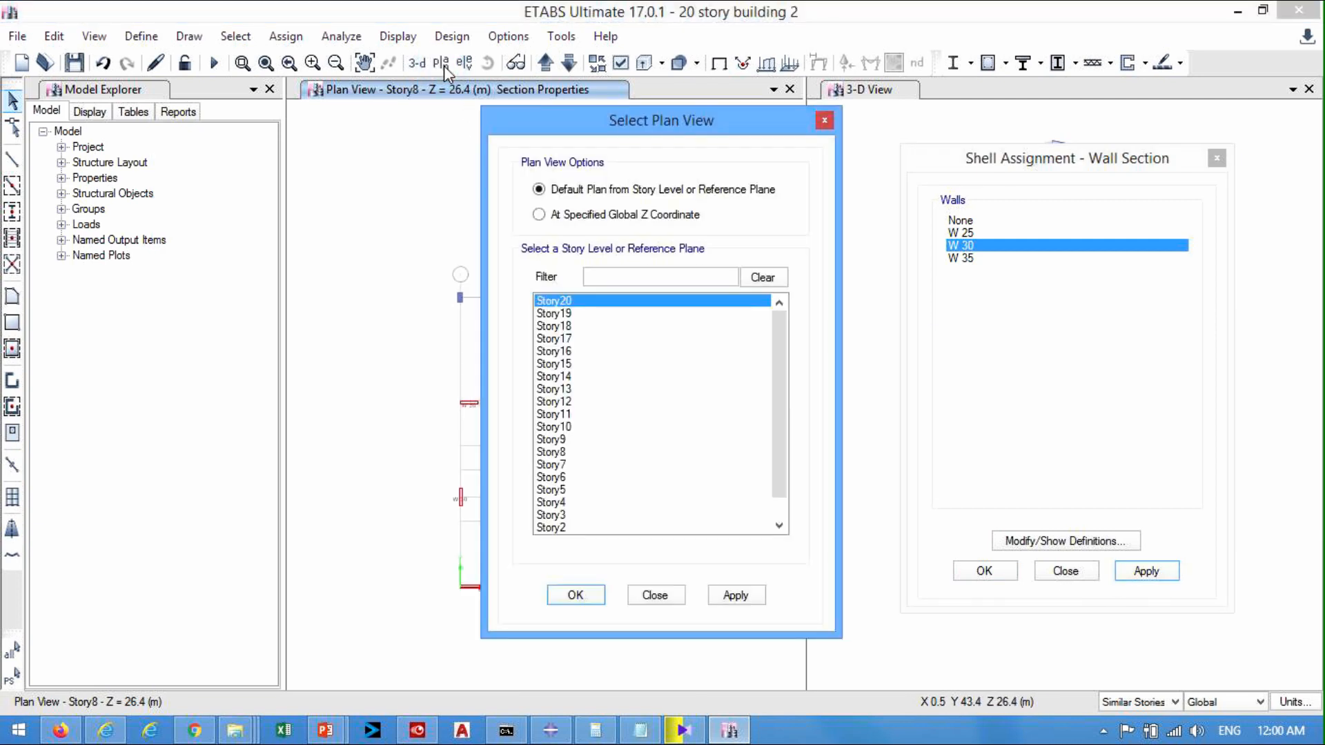
click(556, 364)
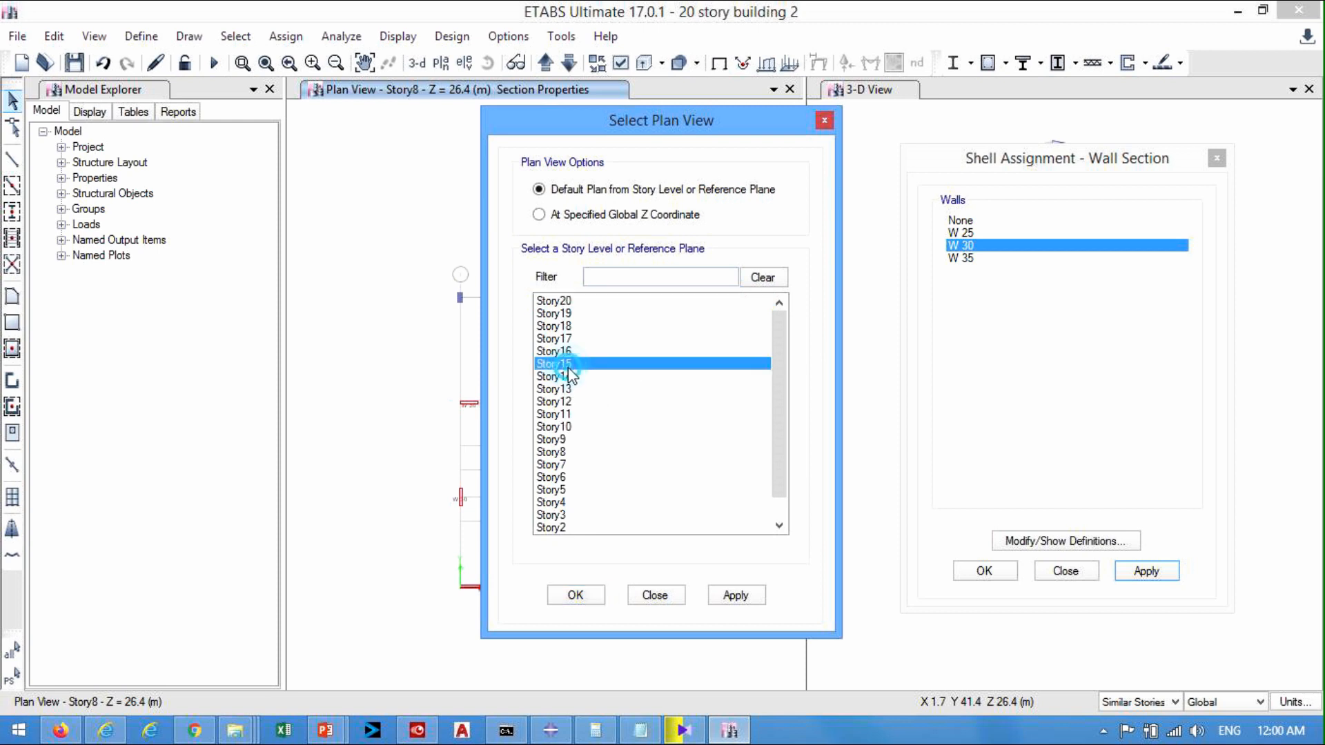
click(570, 596)
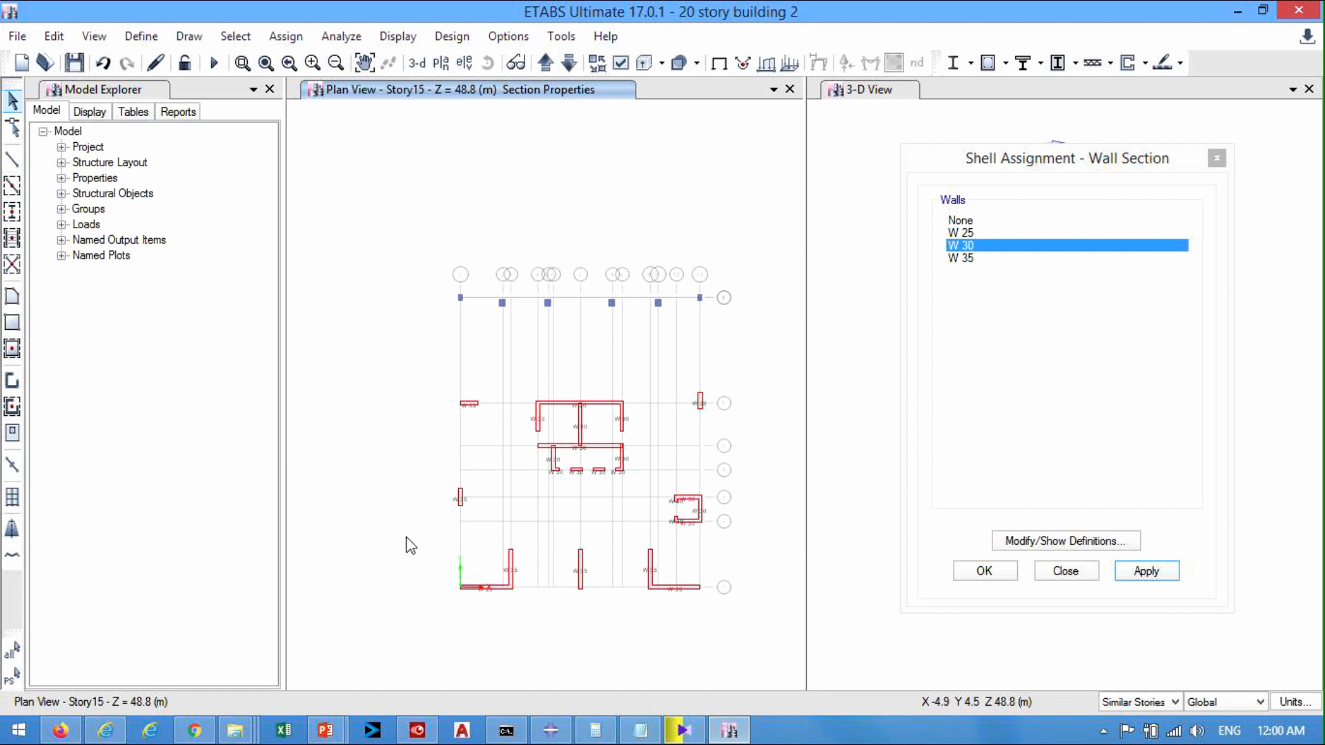
click(962, 233)
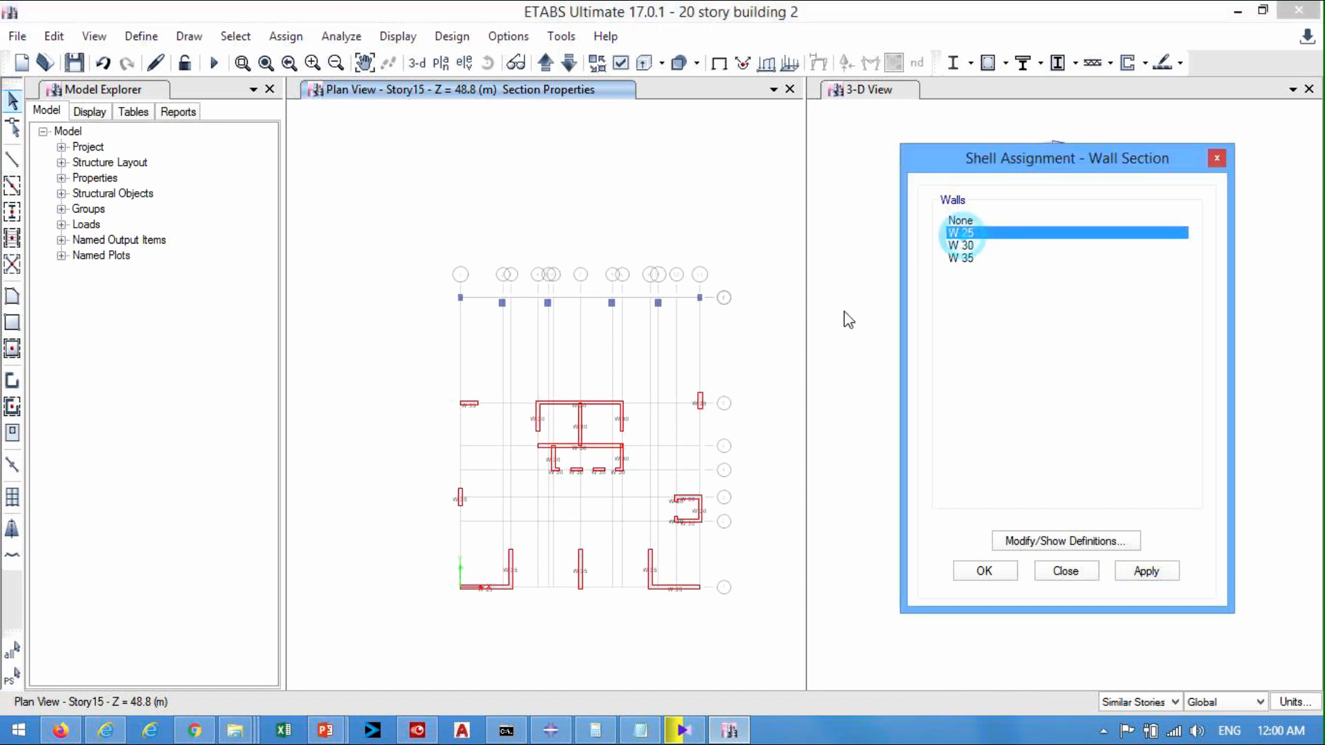
drag(433, 383, 722, 626)
drag(681, 374, 725, 439)
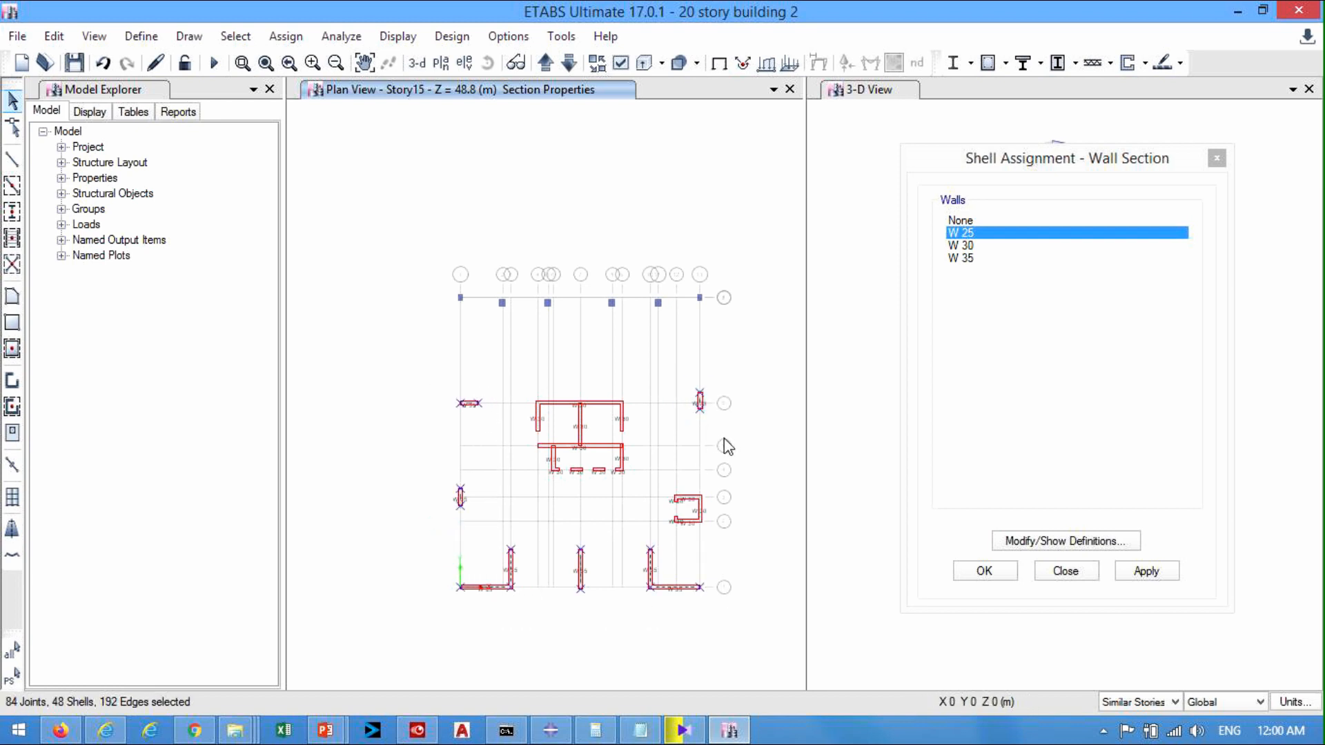
click(1145, 572)
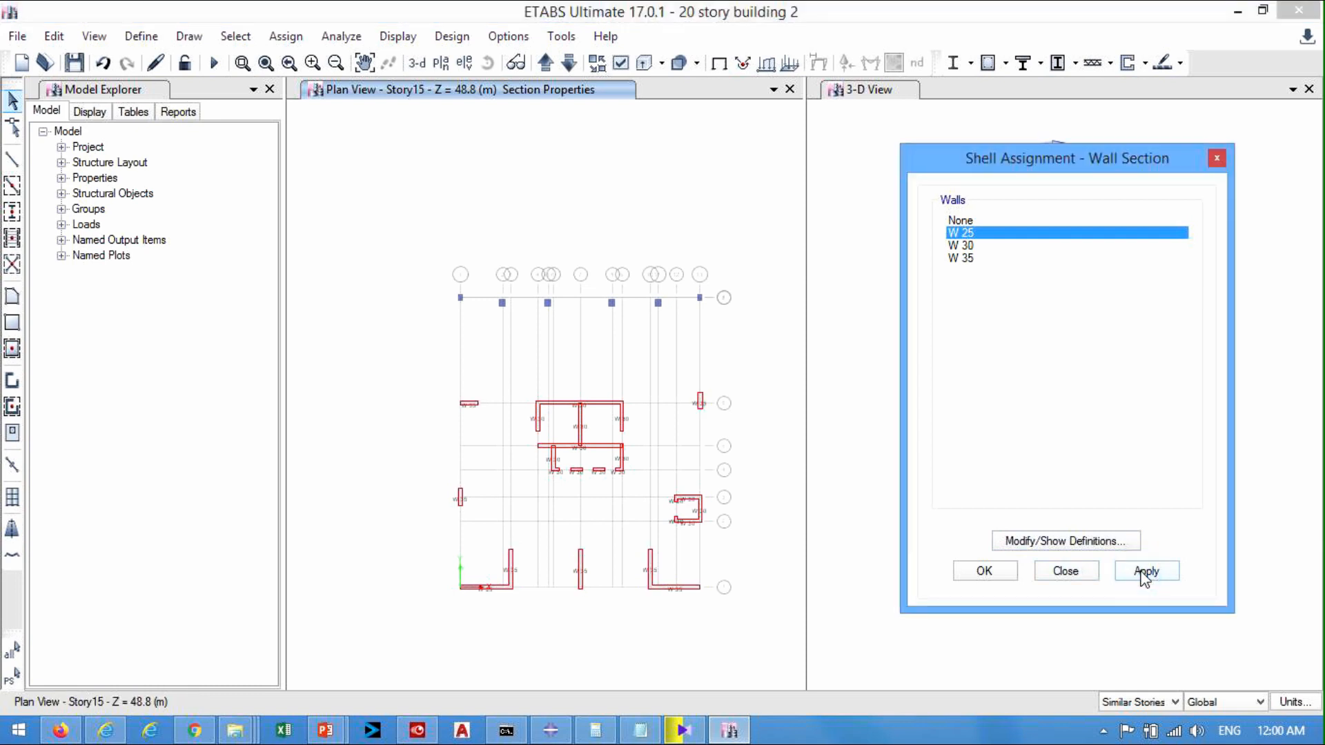
- Assign wall section W 30 to the central core and box-shaped shaft walls across All Stories and finish the wall assignment
drag(991, 164, 988, 128)
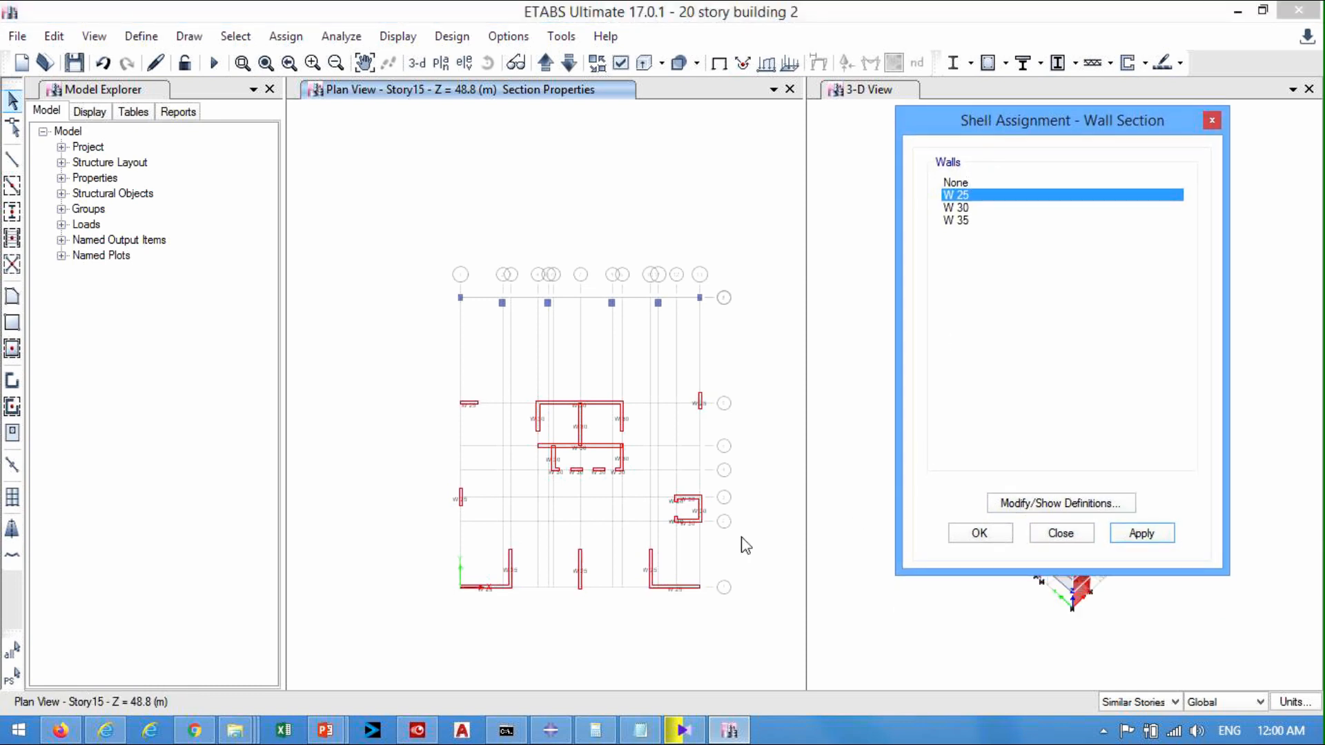
click(1169, 702)
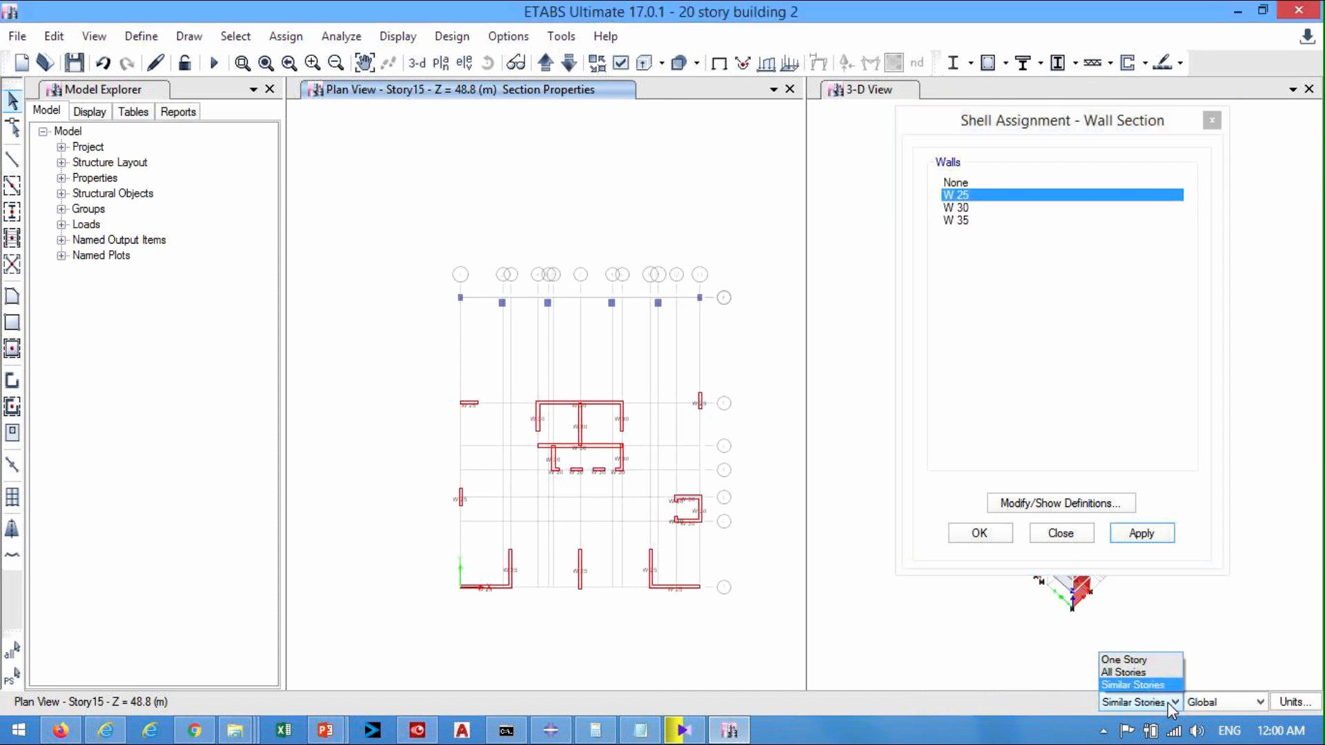
click(1132, 673)
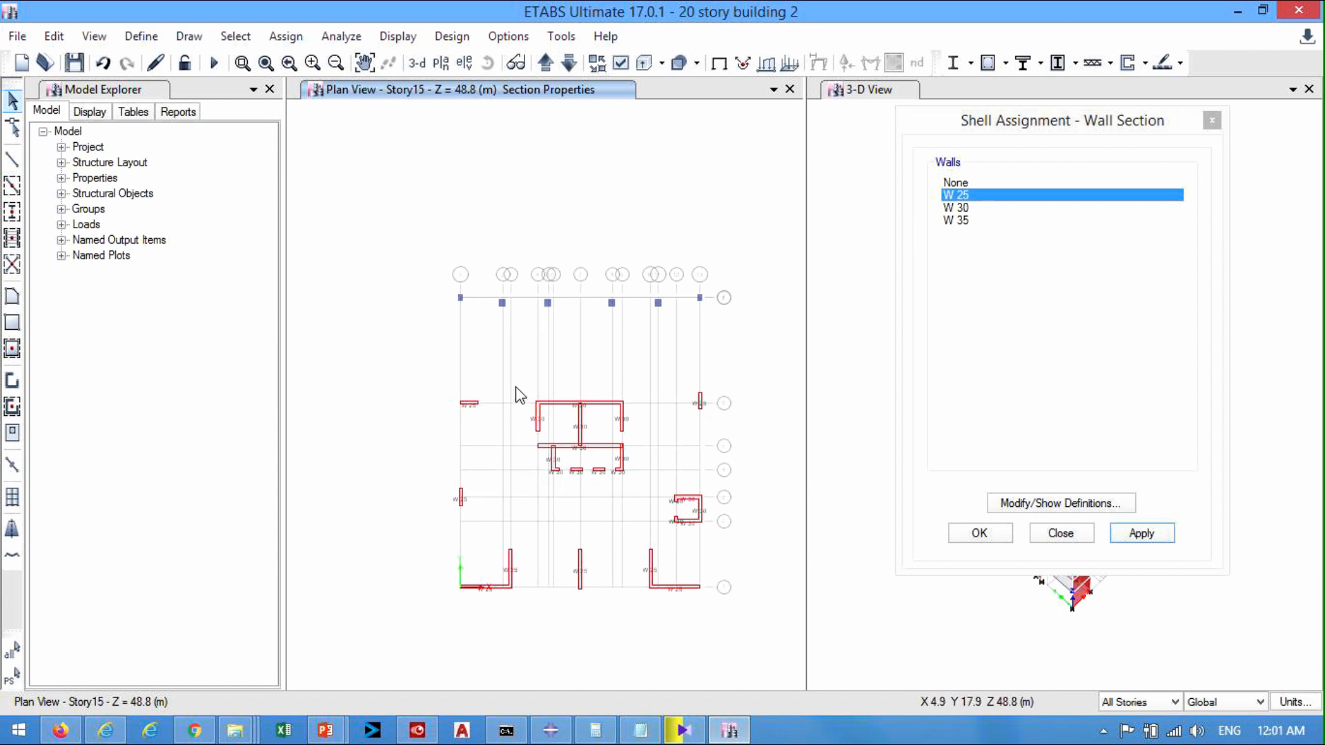
click(956, 207)
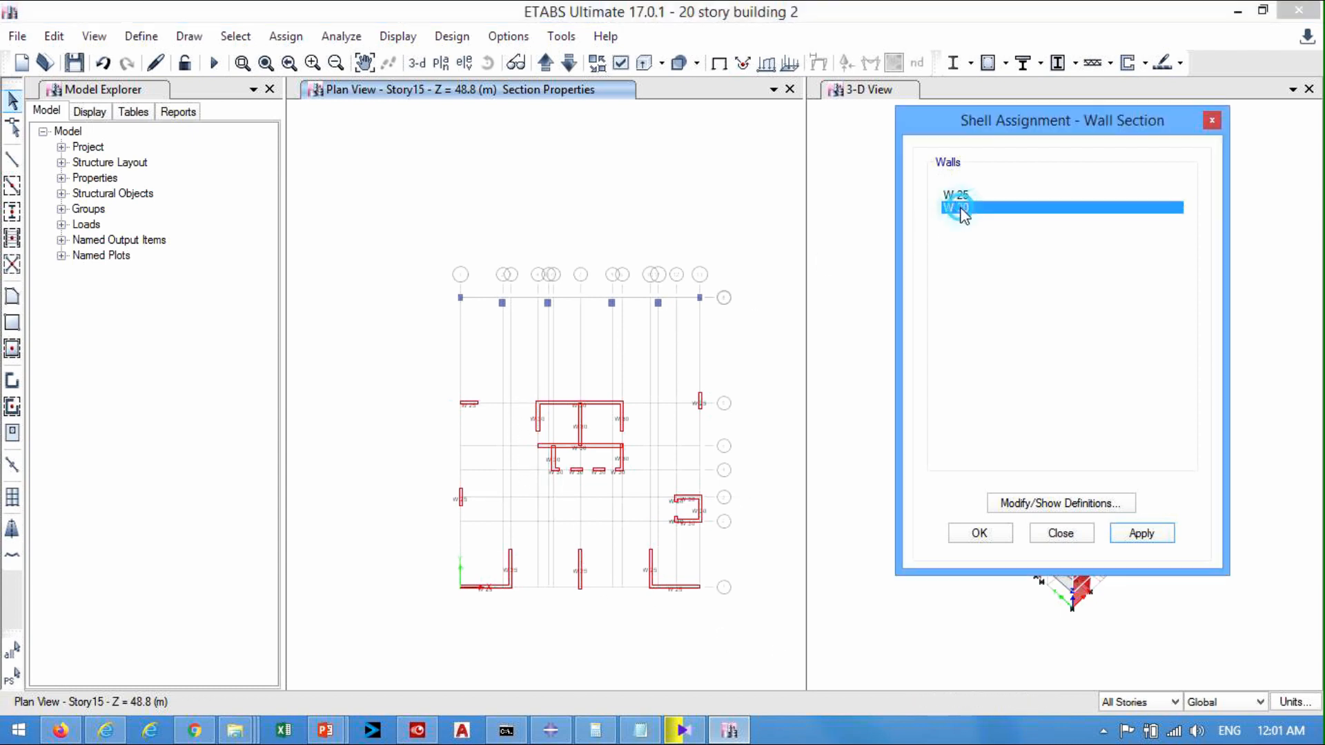
drag(520, 380, 715, 533)
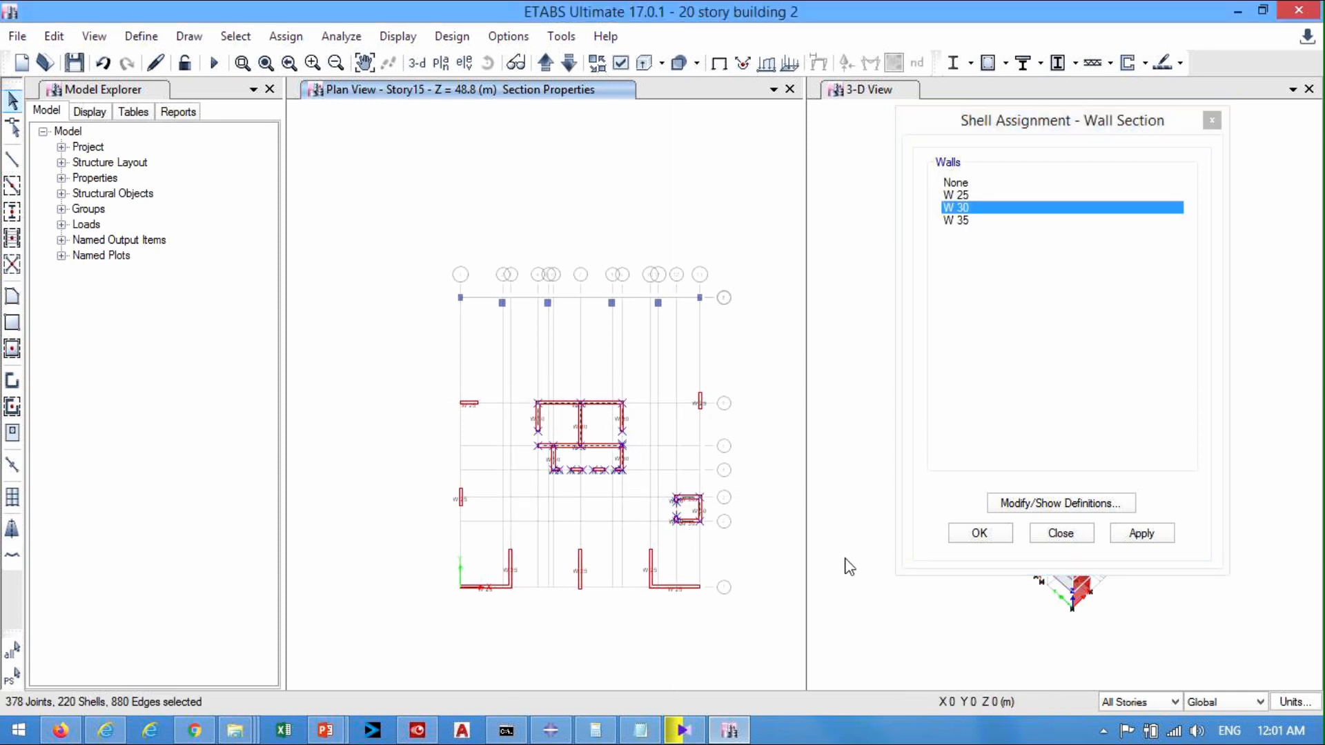
click(1140, 533)
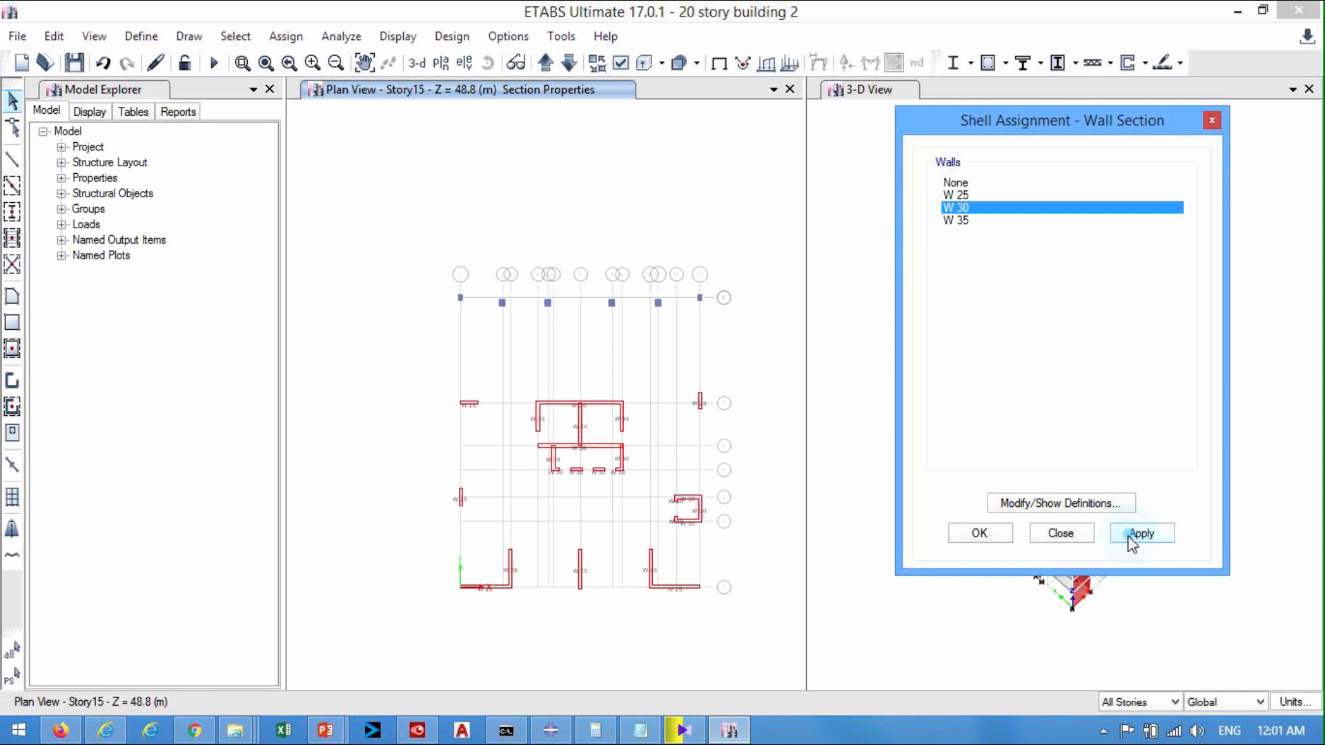
click(980, 535)
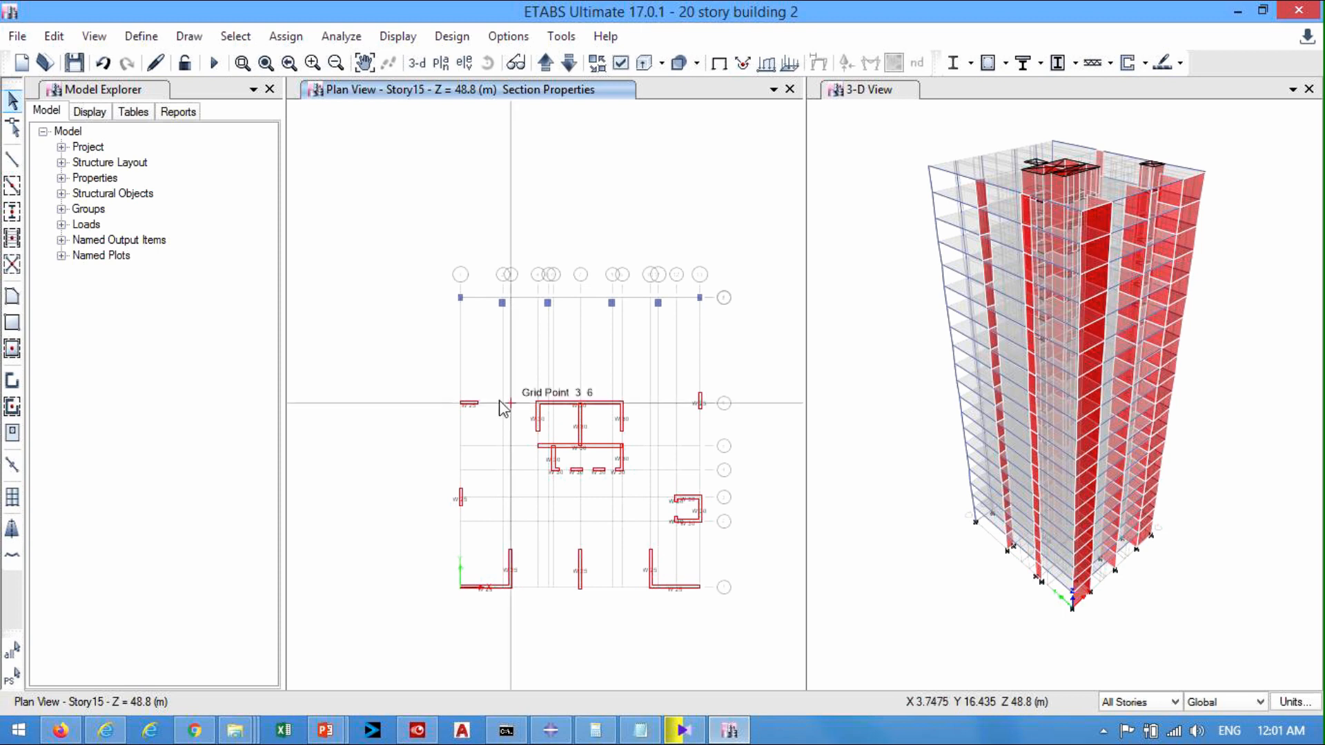
- Examine the wall section labels of the side and core walls in the plan views of Story15, Story8 and Story1
scroll(483, 418, up, 5)
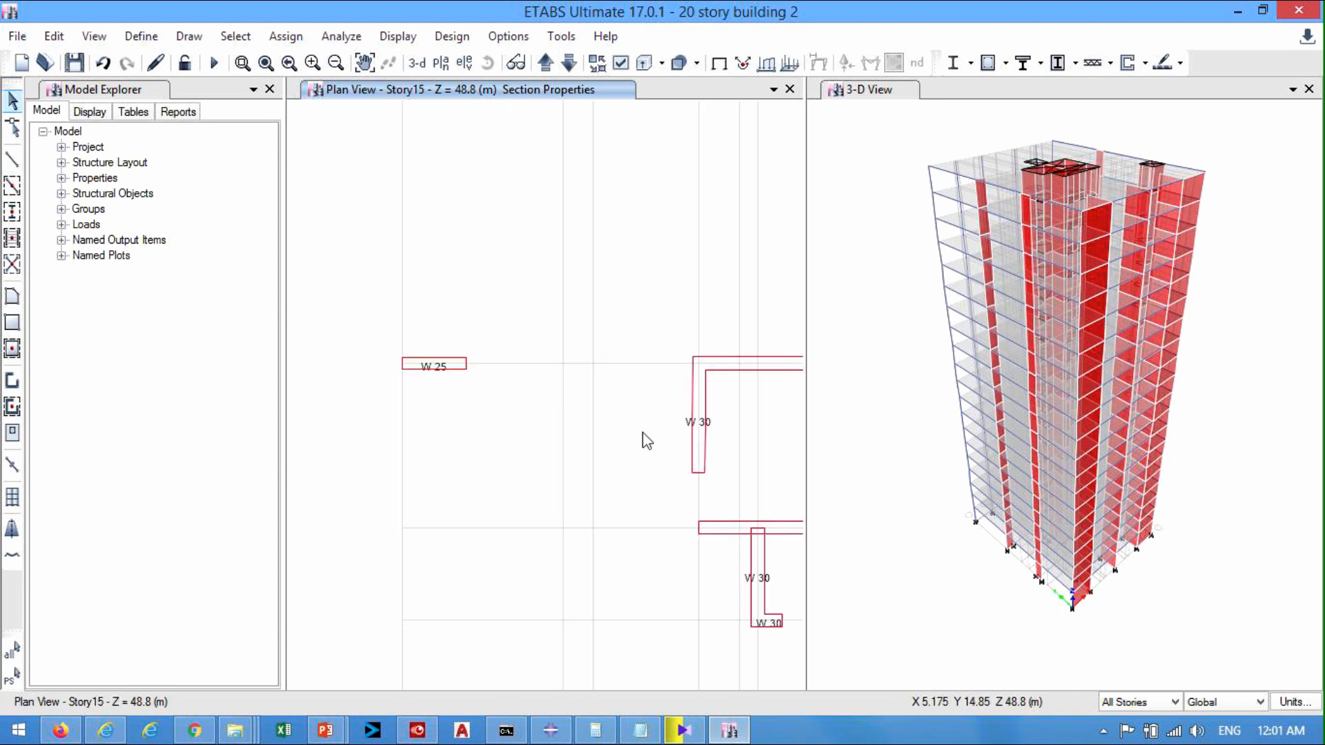
click(449, 68)
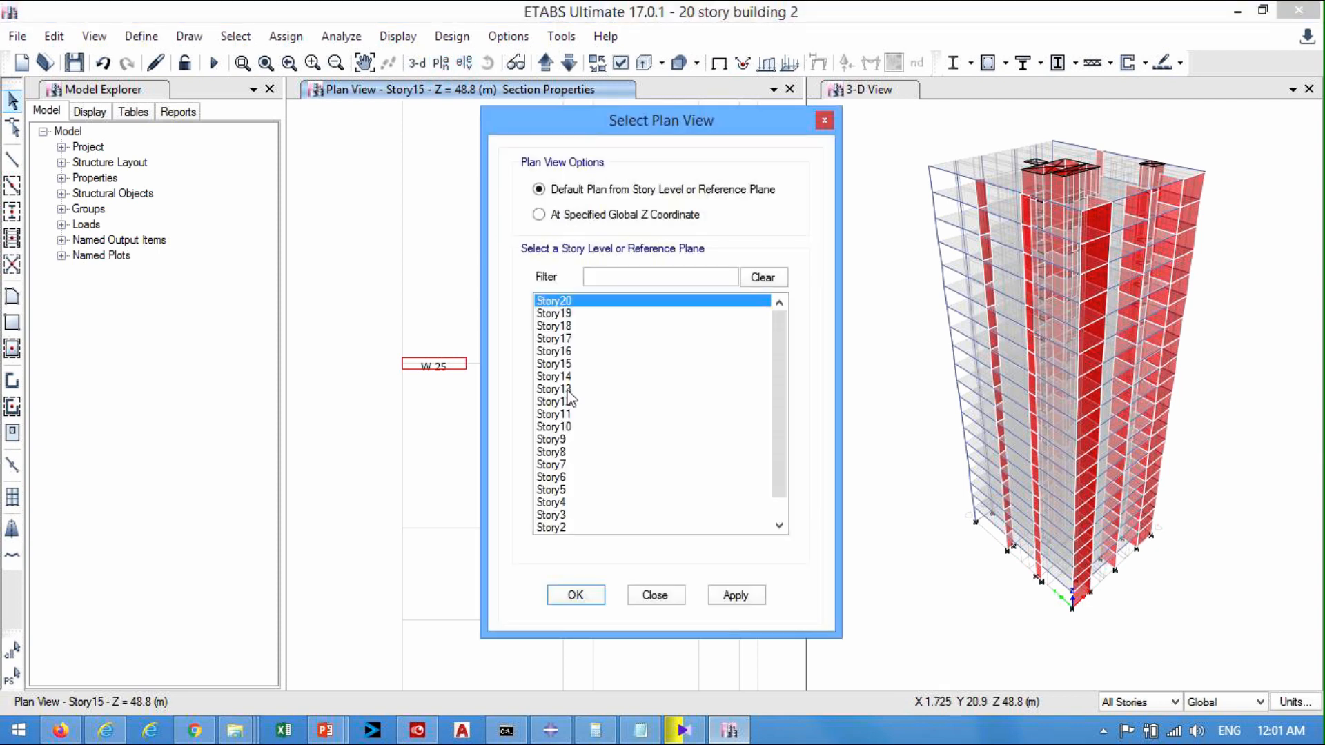
click(565, 452)
click(579, 595)
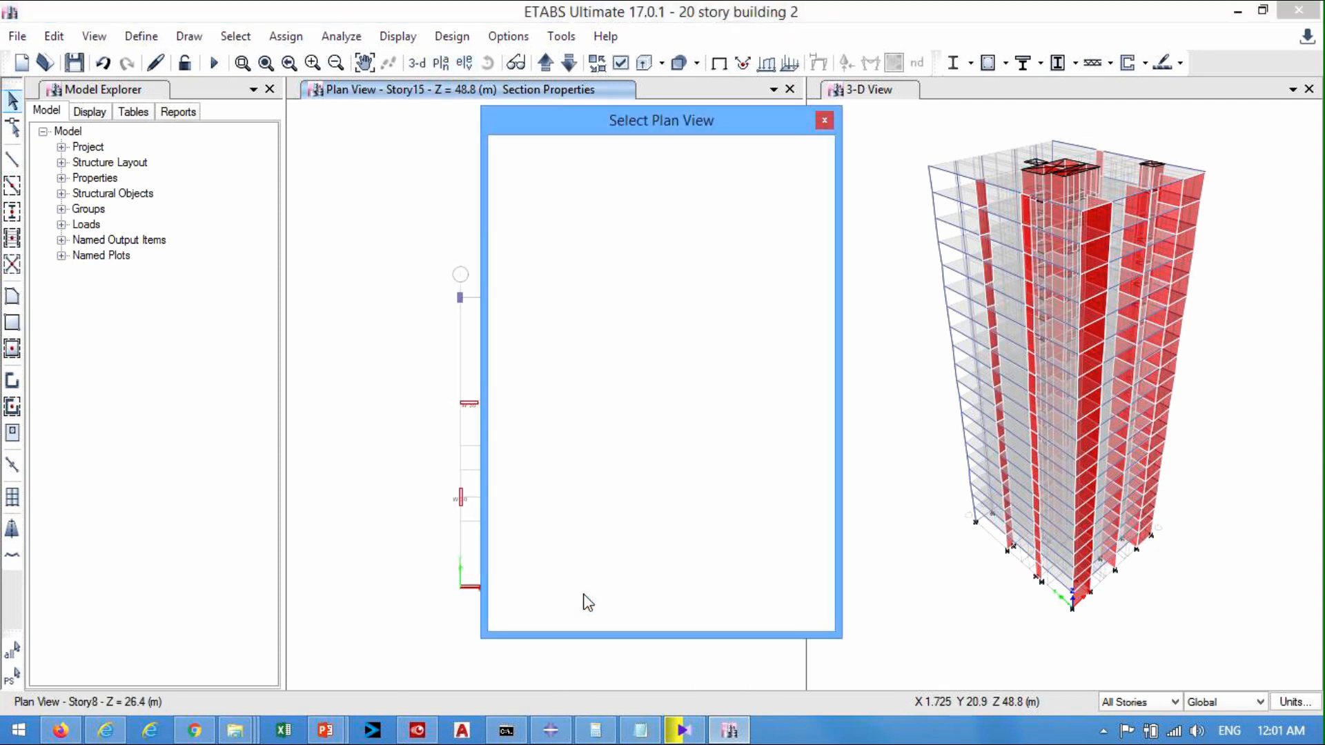
scroll(507, 425, up, 4)
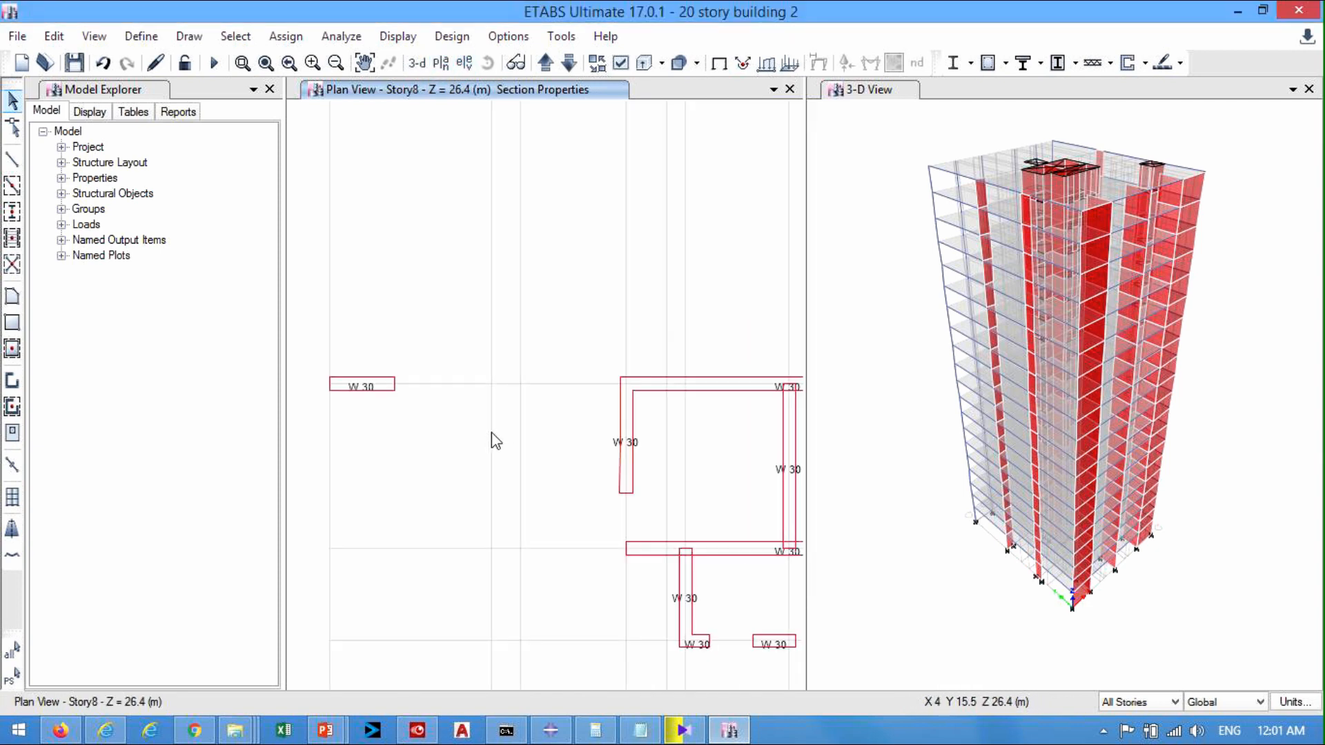
click(441, 62)
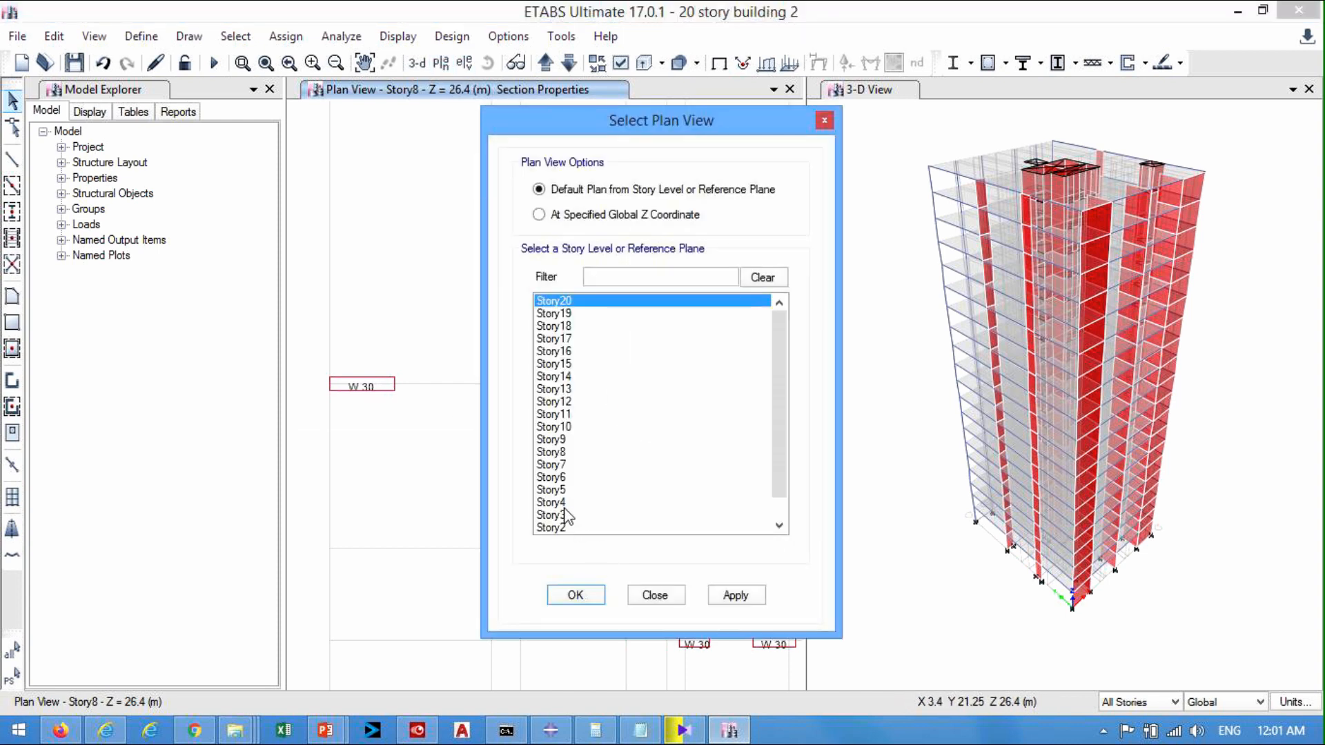
click(783, 409)
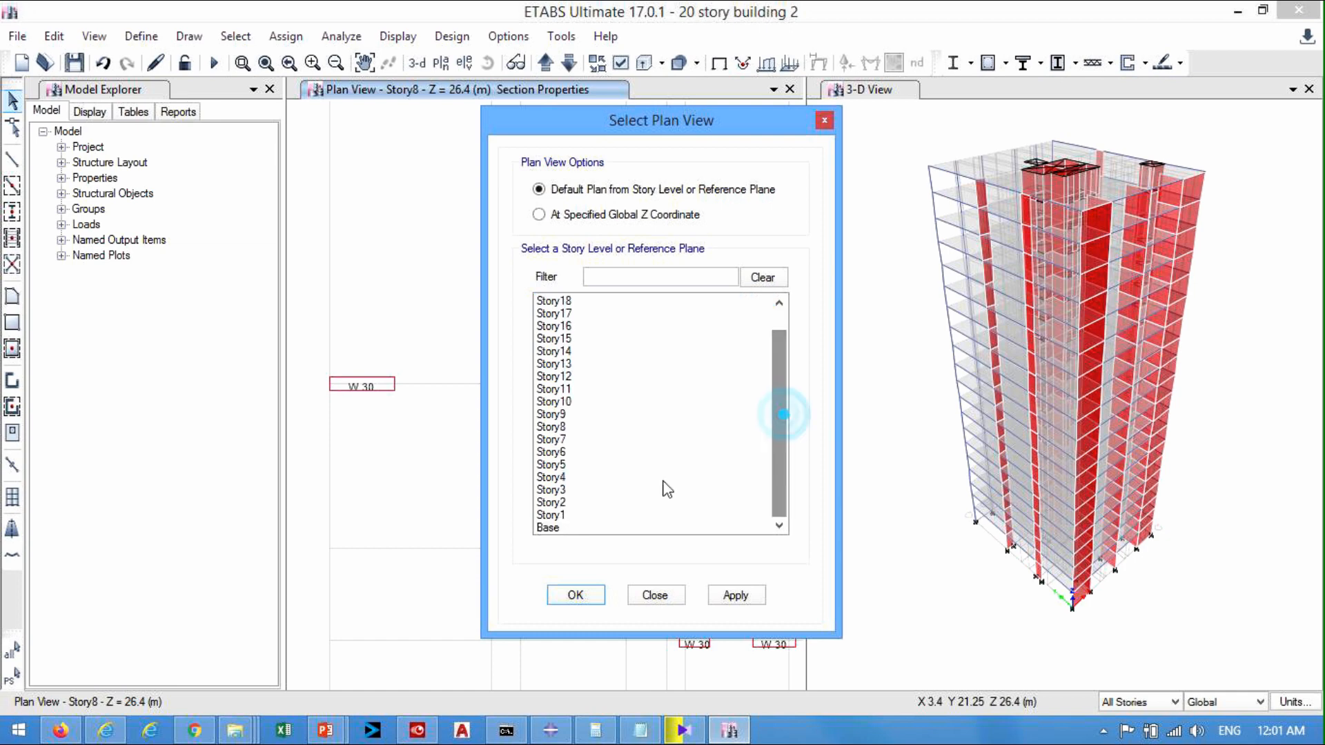
click(576, 515)
click(573, 595)
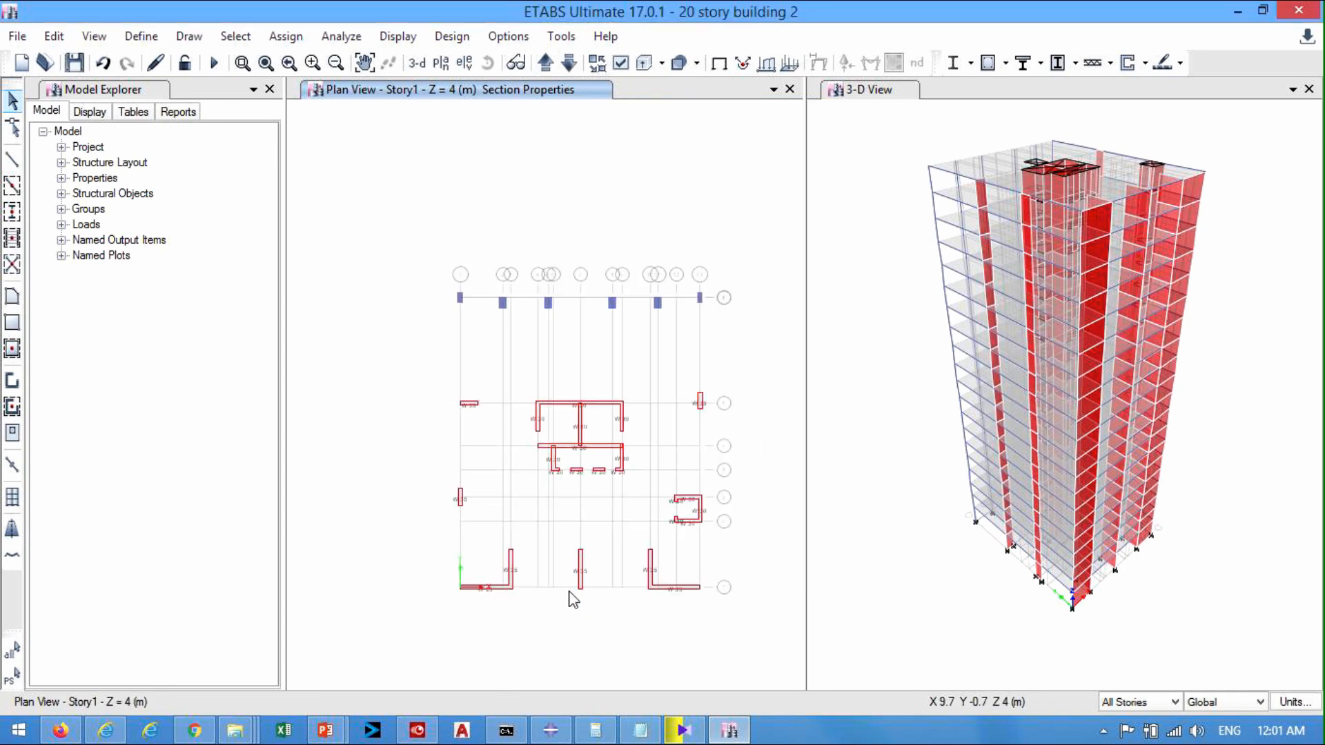
scroll(476, 407, up, 3)
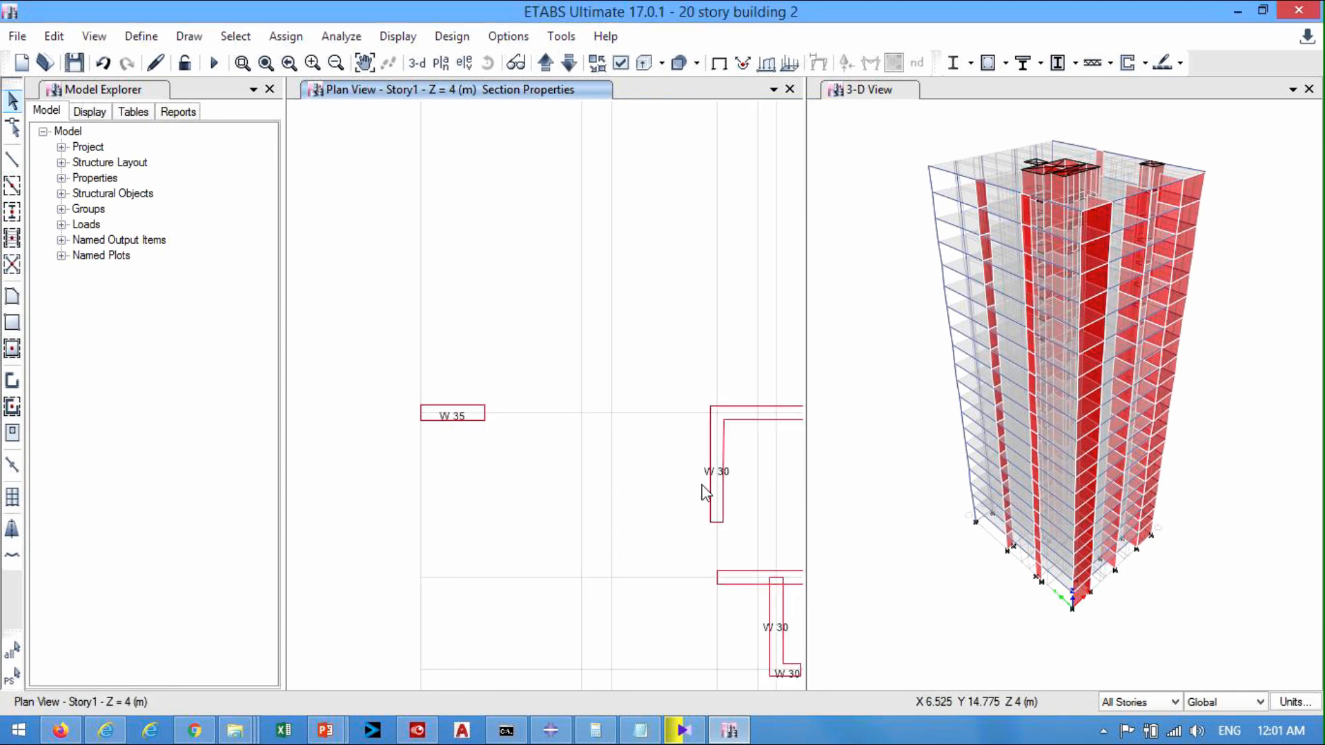
scroll(582, 520, down, 5)
scroll(460, 411, down, 1)
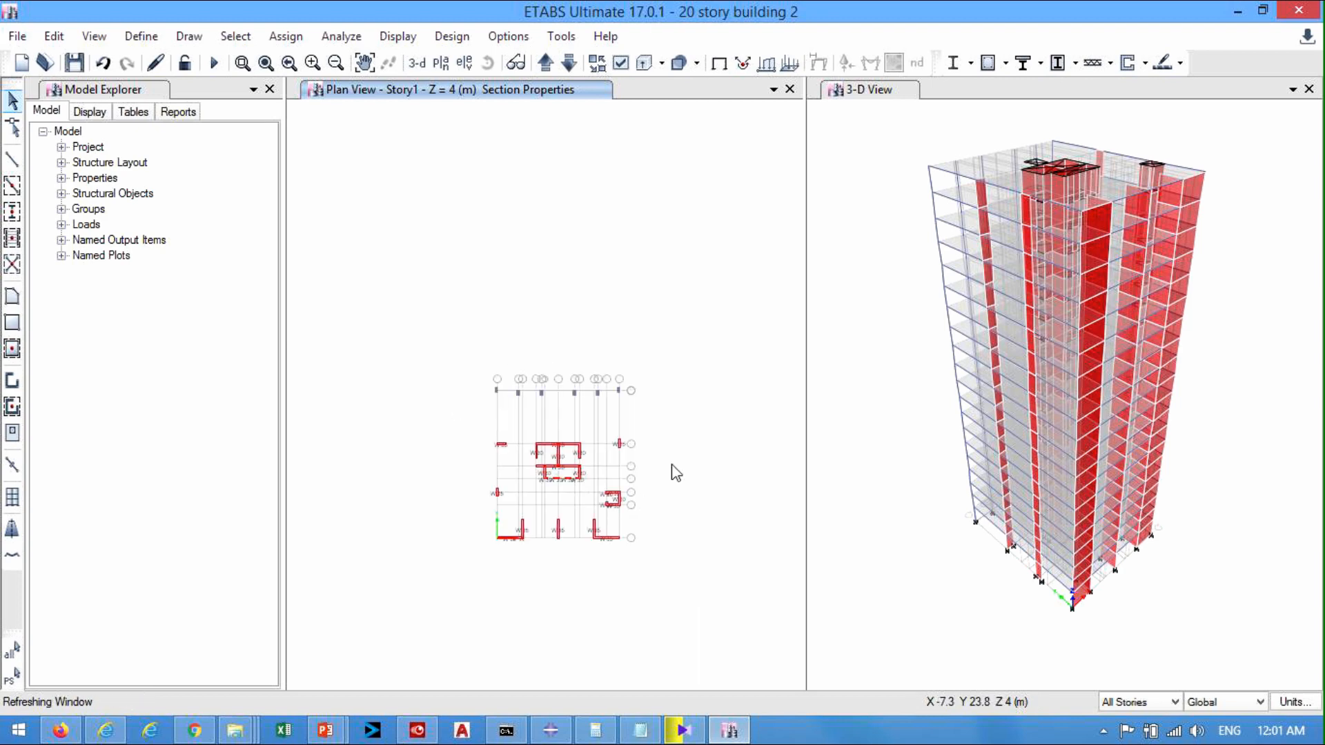